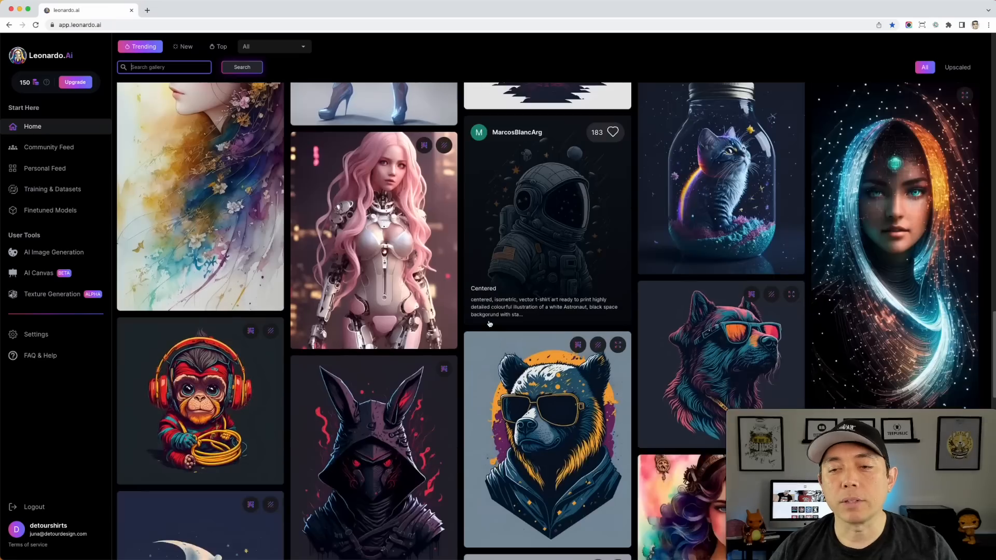
Search the Recent Creations gallery for "pattern"
{"action": "scroll", "coordinate": [489, 324], "scroll_direction": "down", "scroll_amount": 4}
{"action": "scroll", "coordinate": [489, 323], "scroll_direction": "up", "scroll_amount": 20}
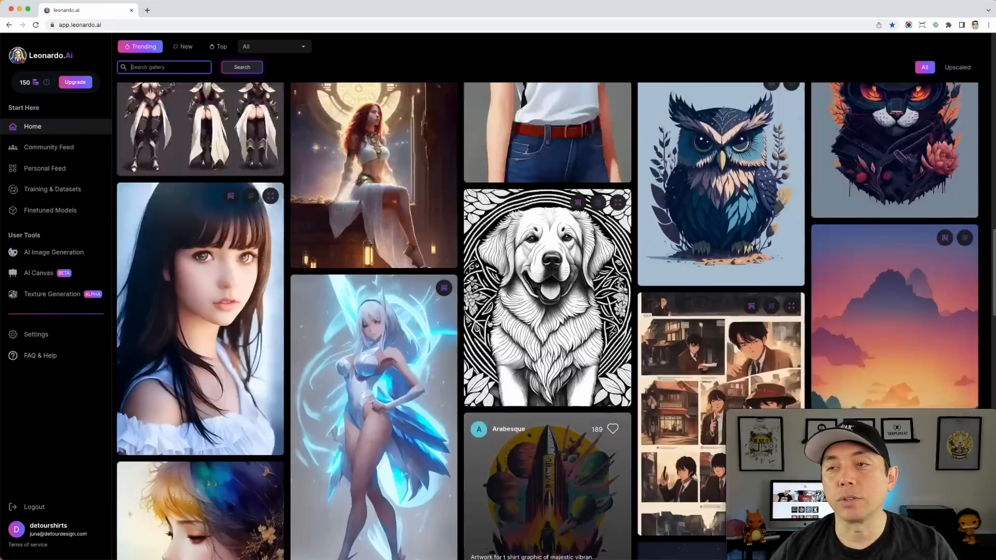
{"action": "scroll", "coordinate": [489, 323], "scroll_direction": "up", "scroll_amount": 10}
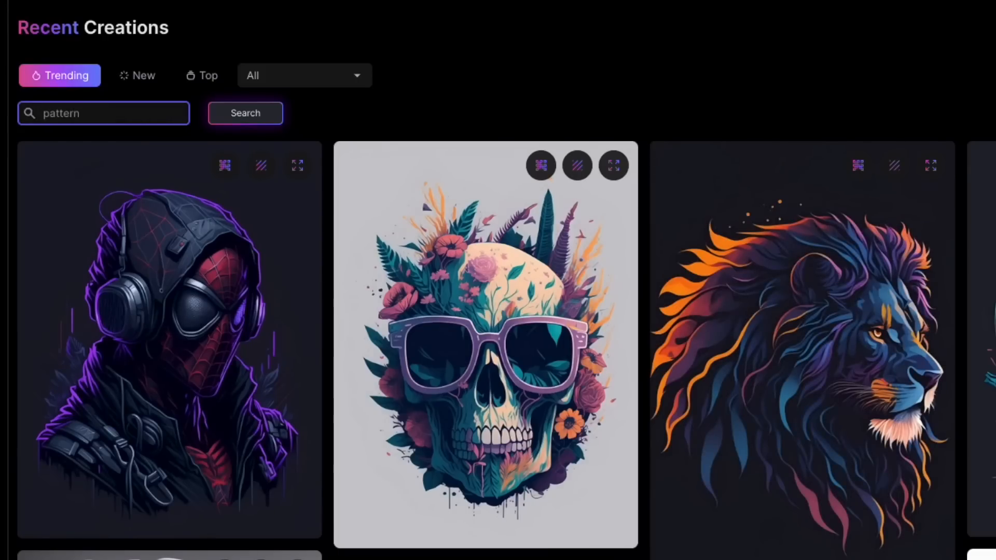
{"action": "left_click", "coordinate": [217, 113]}
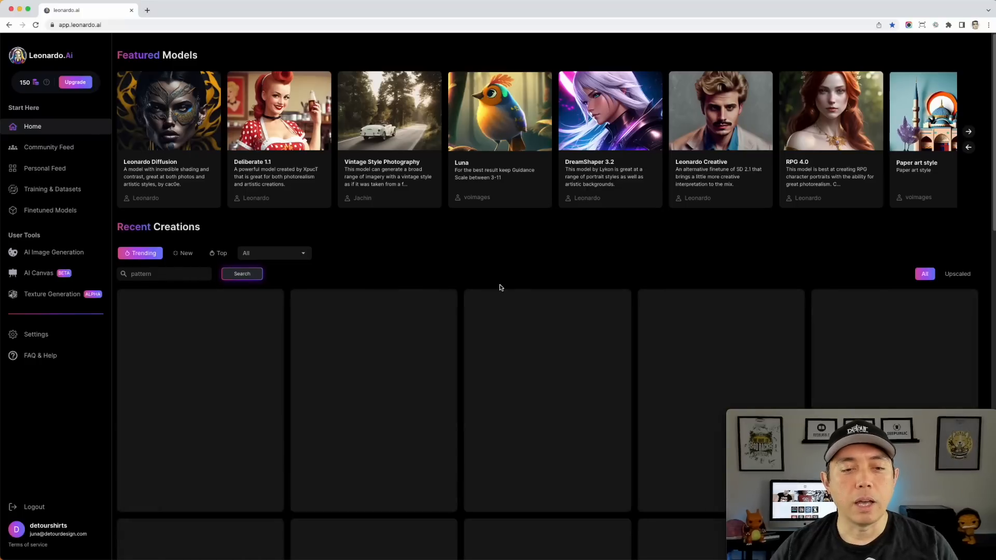
Like the teal and the dark blue boho floral Tiling patterns among the gallery search results
{"action": "scroll", "coordinate": [560, 338], "scroll_direction": "down", "scroll_amount": 10}
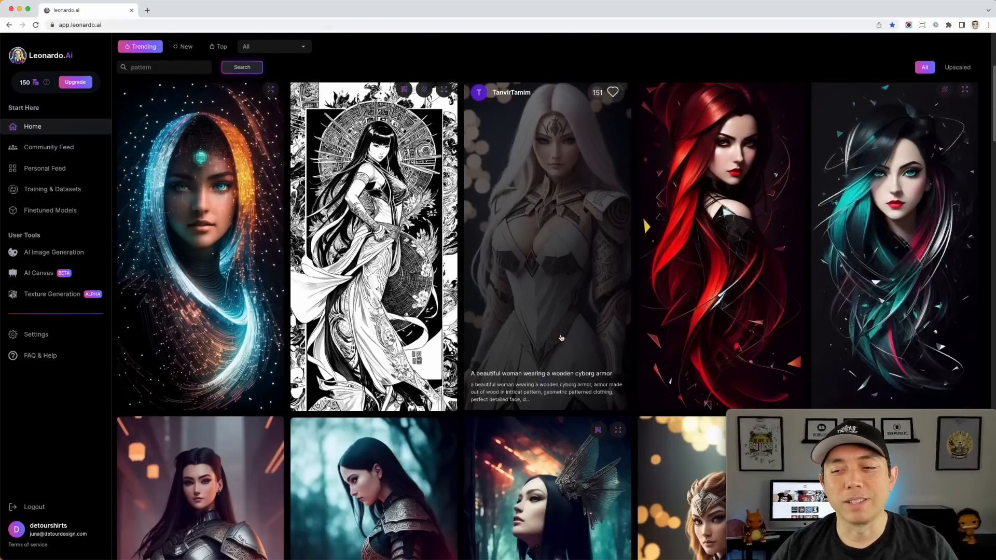
{"action": "scroll", "coordinate": [560, 337], "scroll_direction": "down", "scroll_amount": 15}
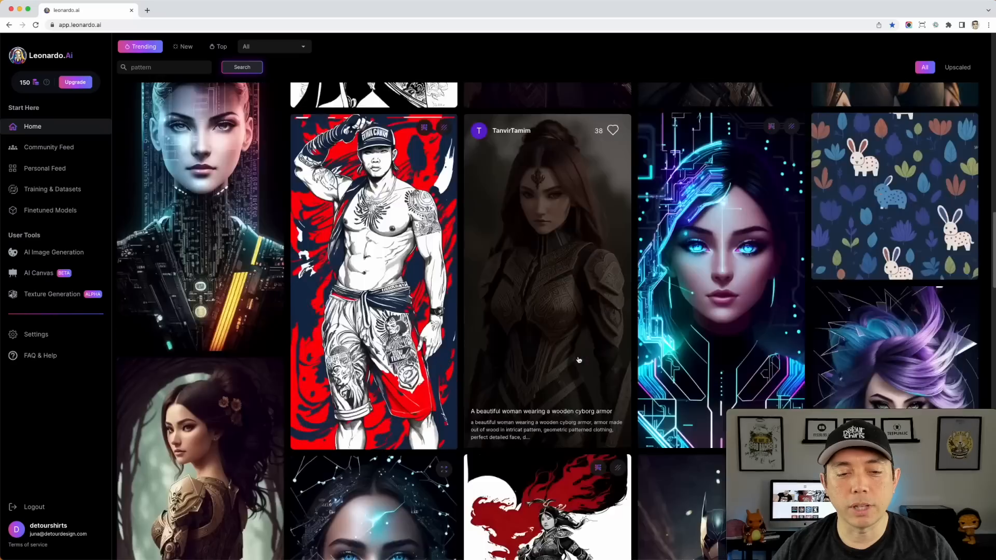
{"action": "scroll", "coordinate": [578, 360], "scroll_direction": "up", "scroll_amount": 5}
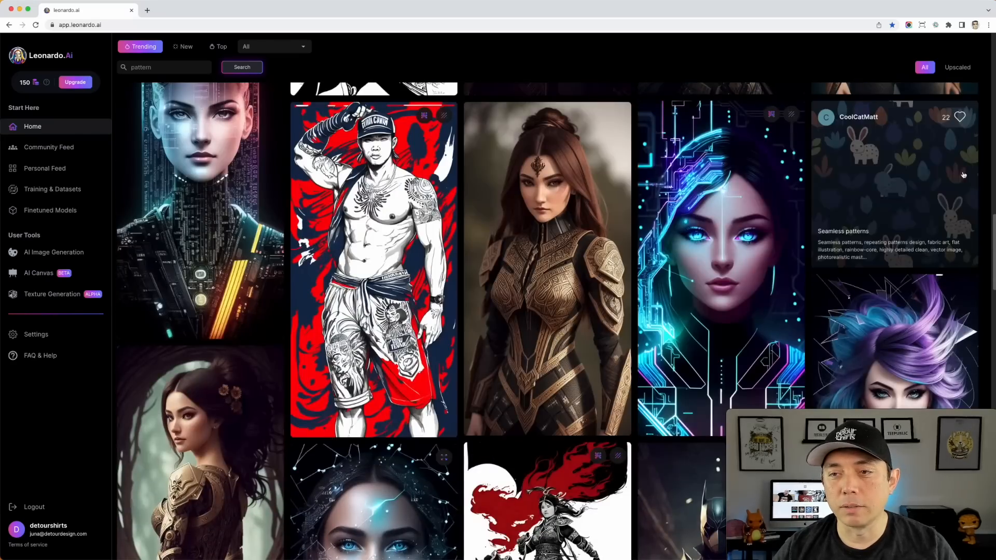
{"action": "scroll", "coordinate": [526, 321], "scroll_direction": "down", "scroll_amount": 15}
{"action": "scroll", "coordinate": [527, 322], "scroll_direction": "down", "scroll_amount": 3}
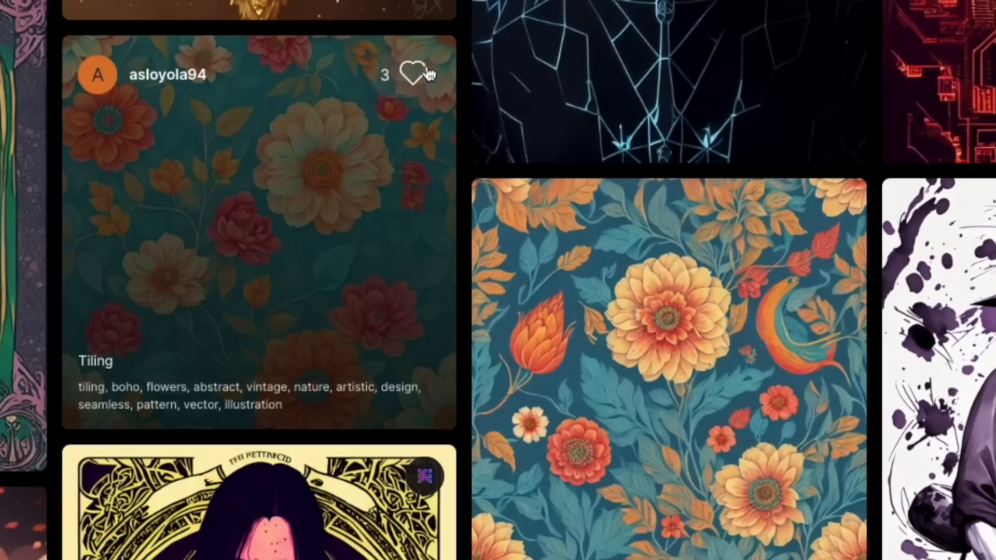
{"action": "left_click", "coordinate": [420, 73]}
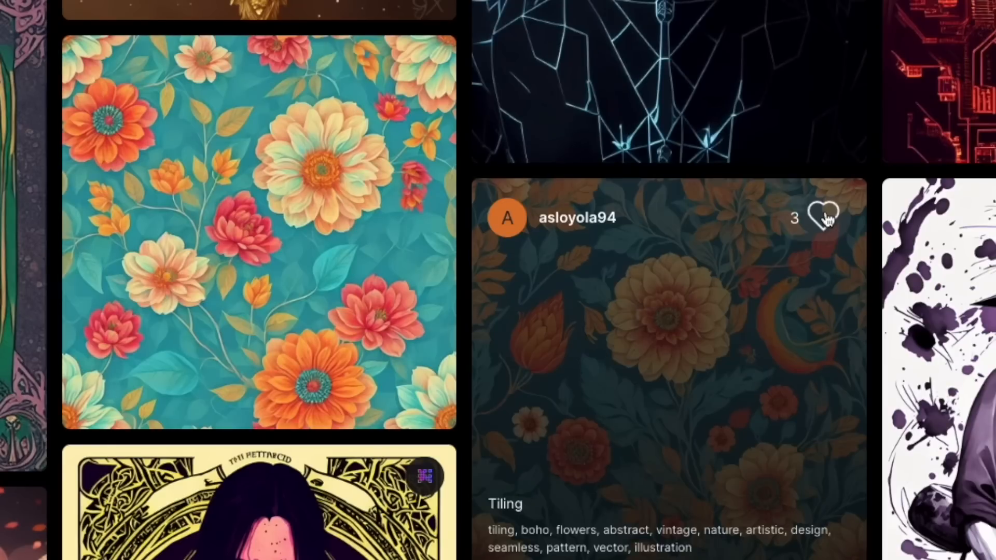
{"action": "left_click", "coordinate": [825, 217]}
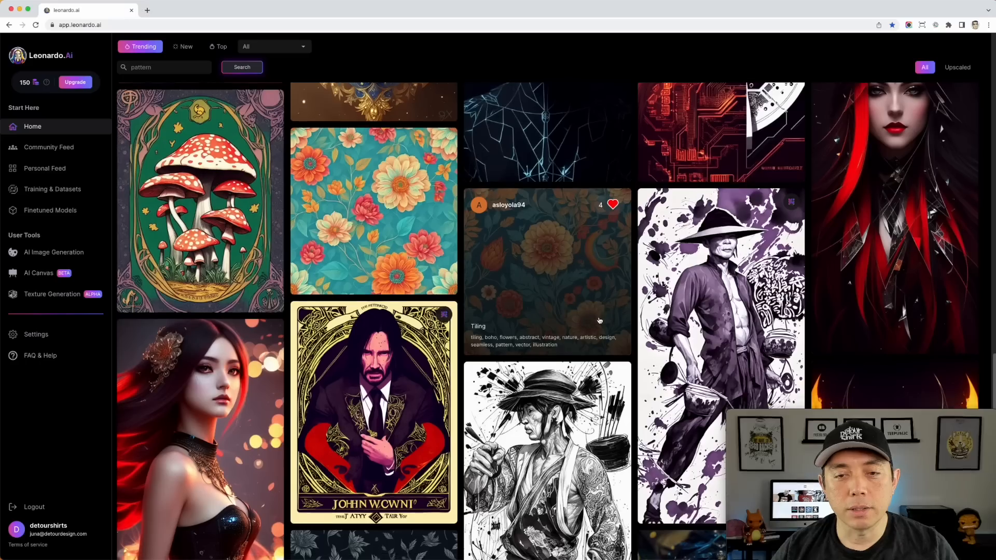
Like the Cute cat pattern made with the Studio Ghibli style and --tiles prompt
{"action": "scroll", "coordinate": [599, 389], "scroll_direction": "down", "scroll_amount": 10}
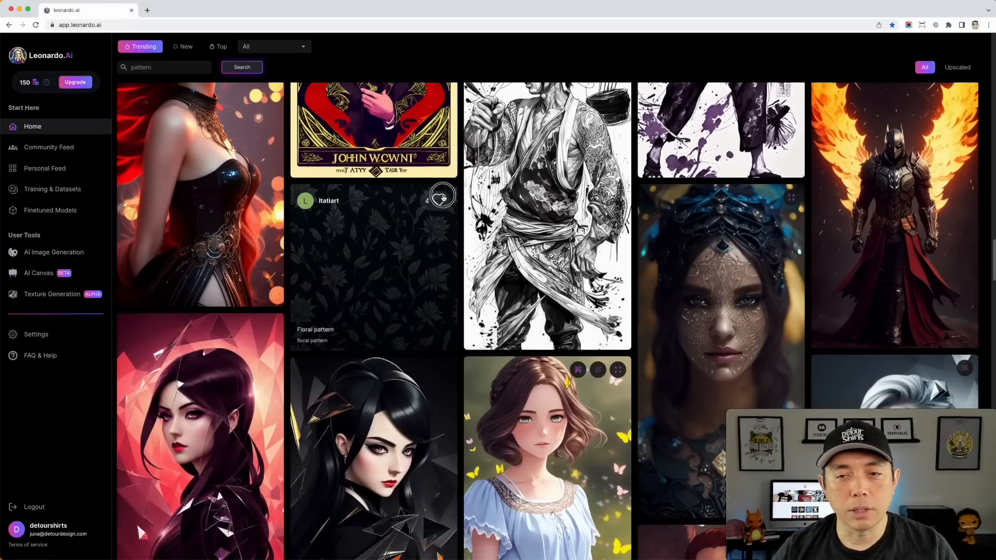
{"action": "scroll", "coordinate": [651, 413], "scroll_direction": "down", "scroll_amount": 8}
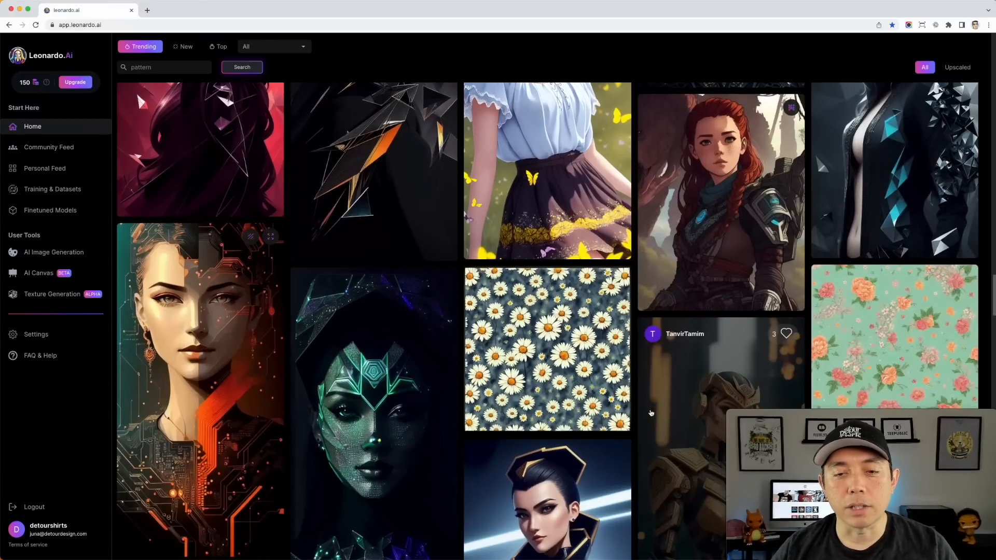
{"action": "scroll", "coordinate": [612, 289], "scroll_direction": "down", "scroll_amount": 3}
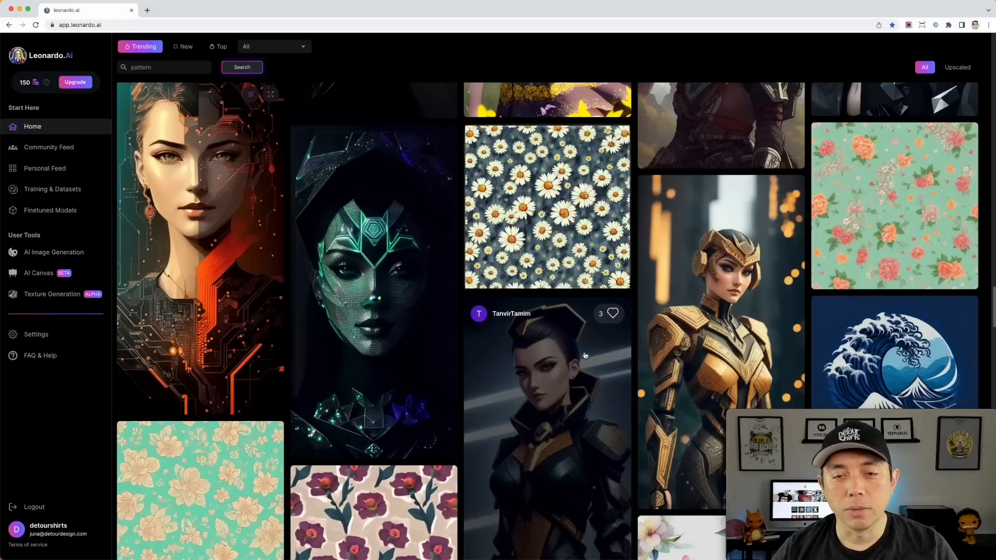
{"action": "scroll", "coordinate": [494, 326], "scroll_direction": "down", "scroll_amount": 6}
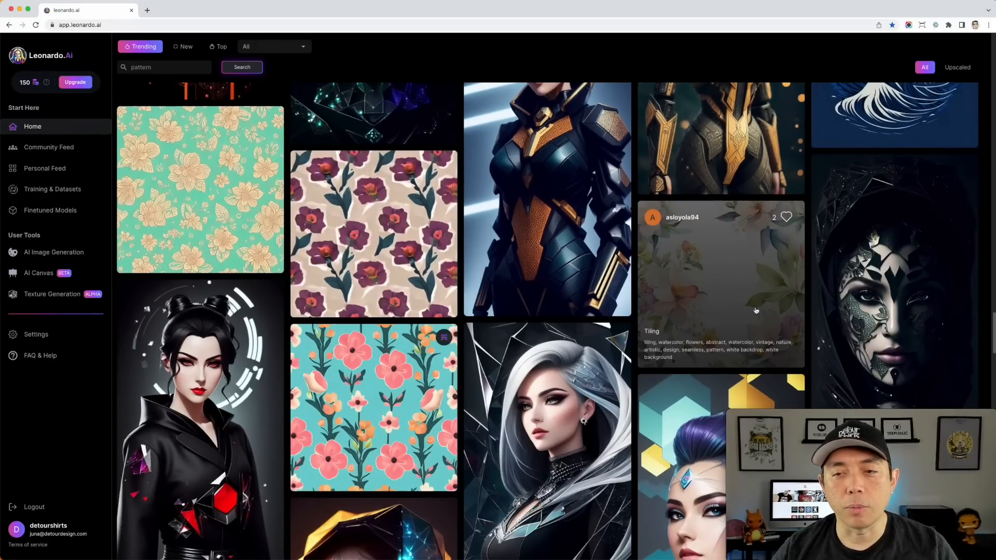
{"action": "scroll", "coordinate": [622, 269], "scroll_direction": "down", "scroll_amount": 15}
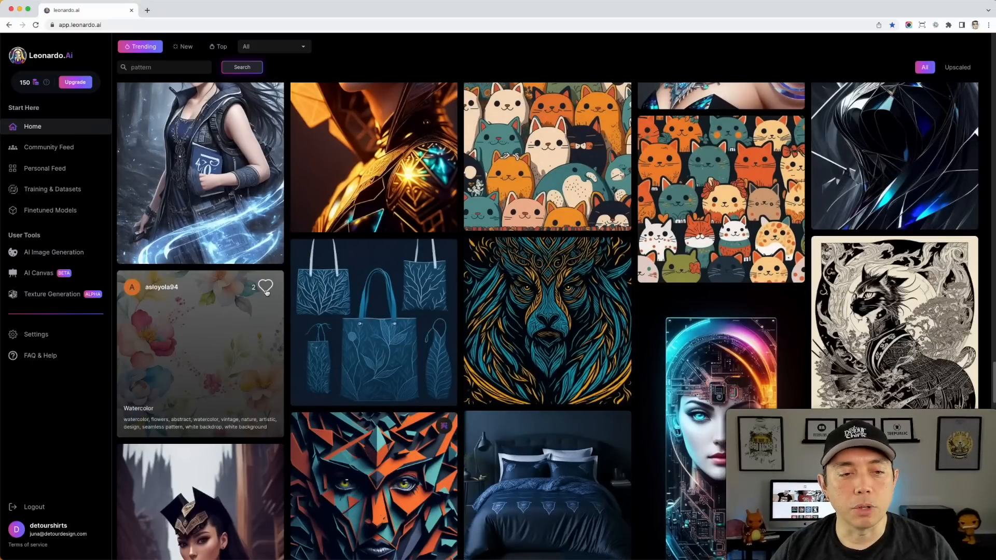
{"action": "scroll", "coordinate": [545, 337], "scroll_direction": "up", "scroll_amount": 1}
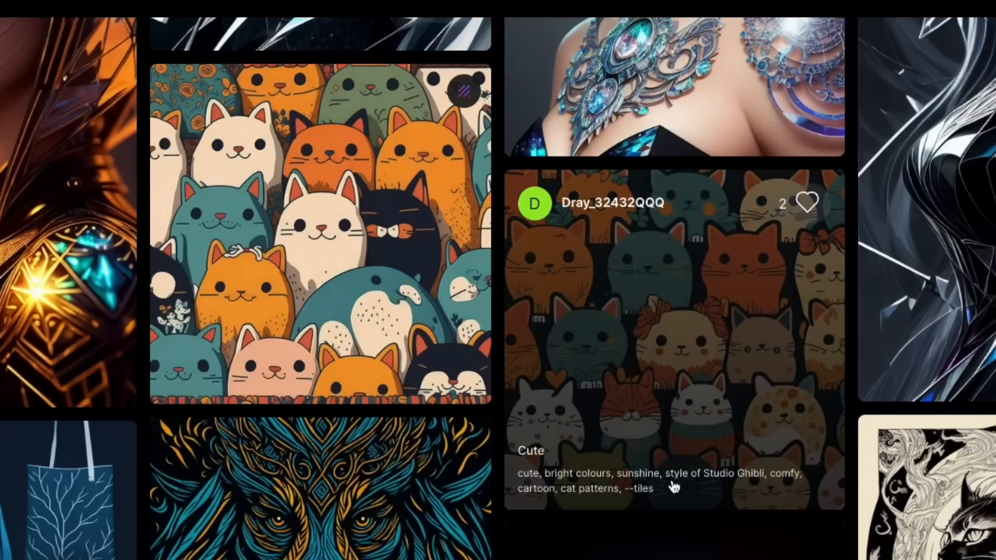
{"action": "left_click", "coordinate": [805, 205]}
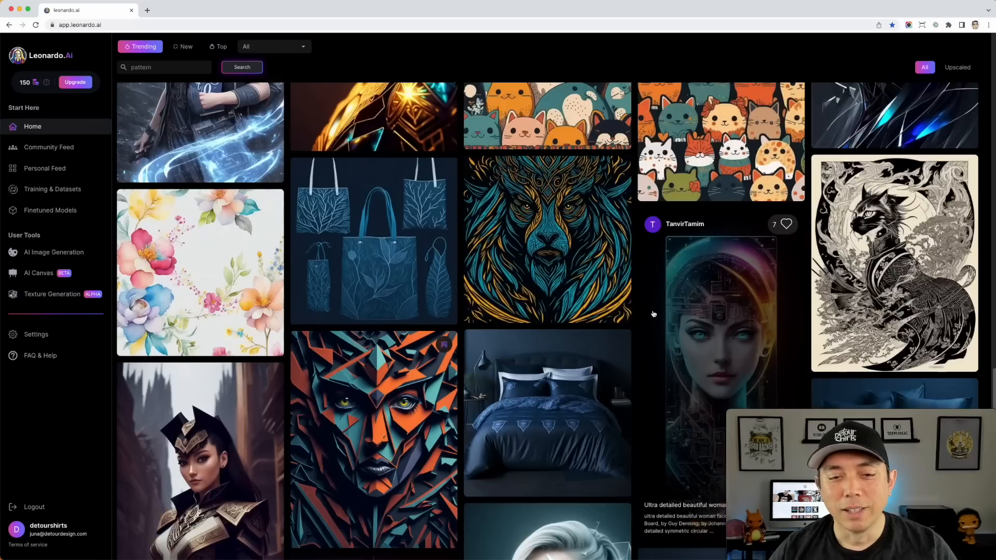
Look through the remaining pattern results for more repeating designs, and return to the beginning of the home page
{"action": "scroll", "coordinate": [653, 313], "scroll_direction": "down", "scroll_amount": 5}
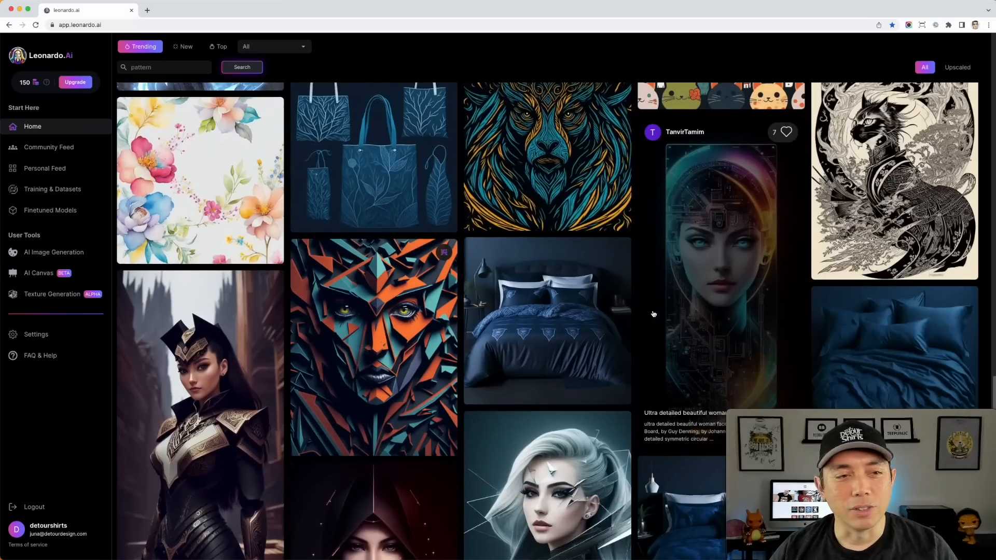
{"action": "scroll", "coordinate": [653, 314], "scroll_direction": "down", "scroll_amount": 10}
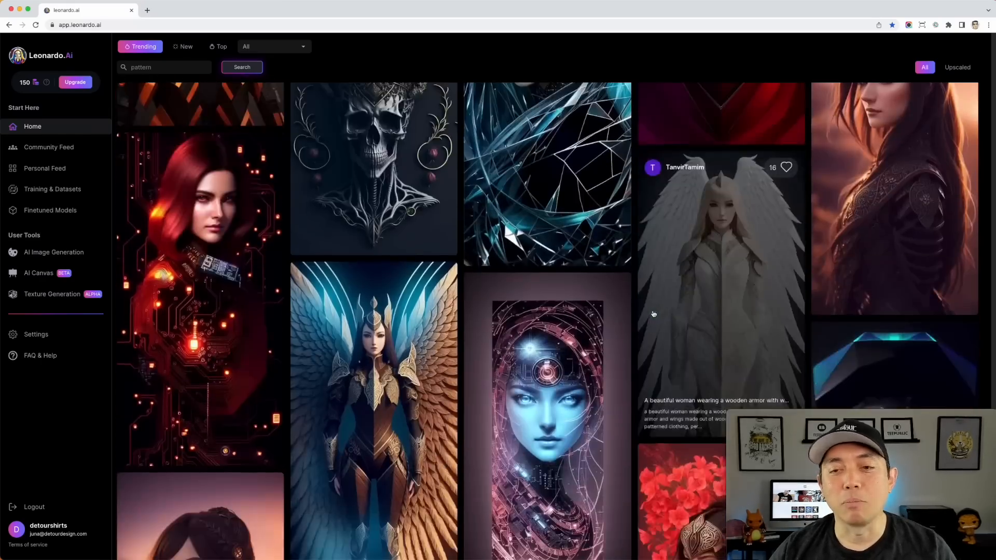
{"action": "scroll", "coordinate": [653, 314], "scroll_direction": "down", "scroll_amount": 3}
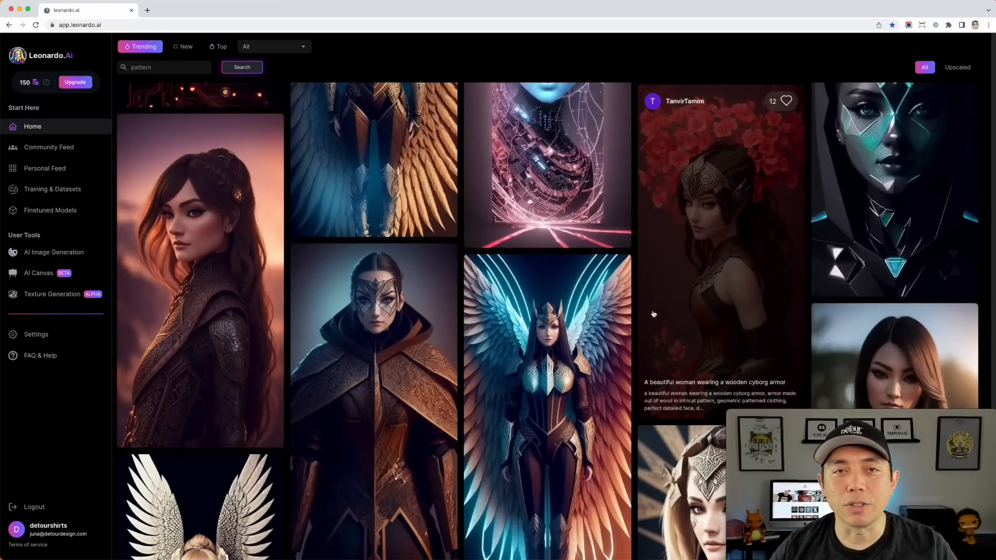
{"action": "scroll", "coordinate": [654, 313], "scroll_direction": "down", "scroll_amount": 15}
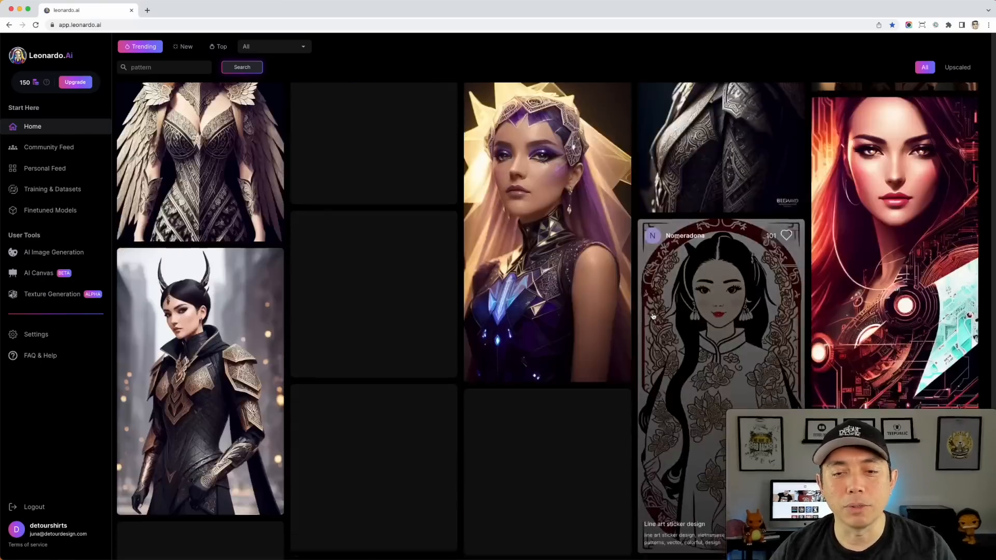
{"action": "scroll", "coordinate": [633, 333], "scroll_direction": "up", "scroll_amount": 15}
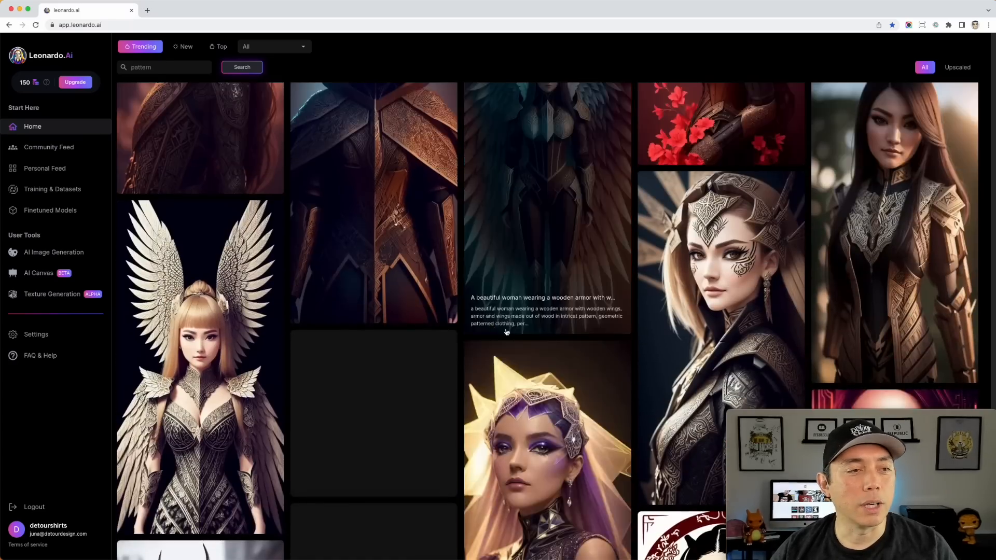
{"action": "scroll", "coordinate": [507, 332], "scroll_direction": "down", "scroll_amount": 15}
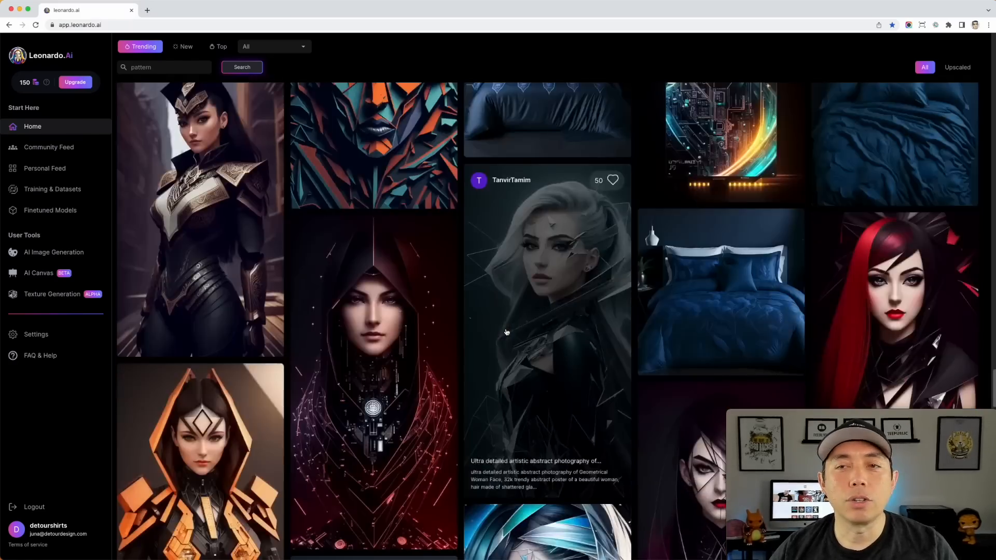
{"action": "scroll", "coordinate": [506, 331], "scroll_direction": "up", "scroll_amount": 10}
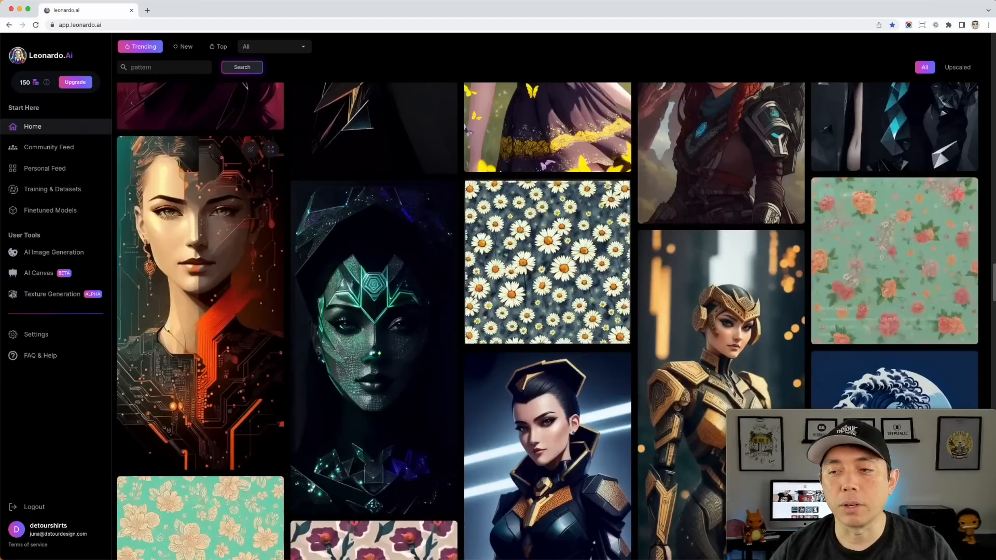
{"action": "left_click_drag", "start_coordinate": [994, 271], "coordinate": [963, 32]}
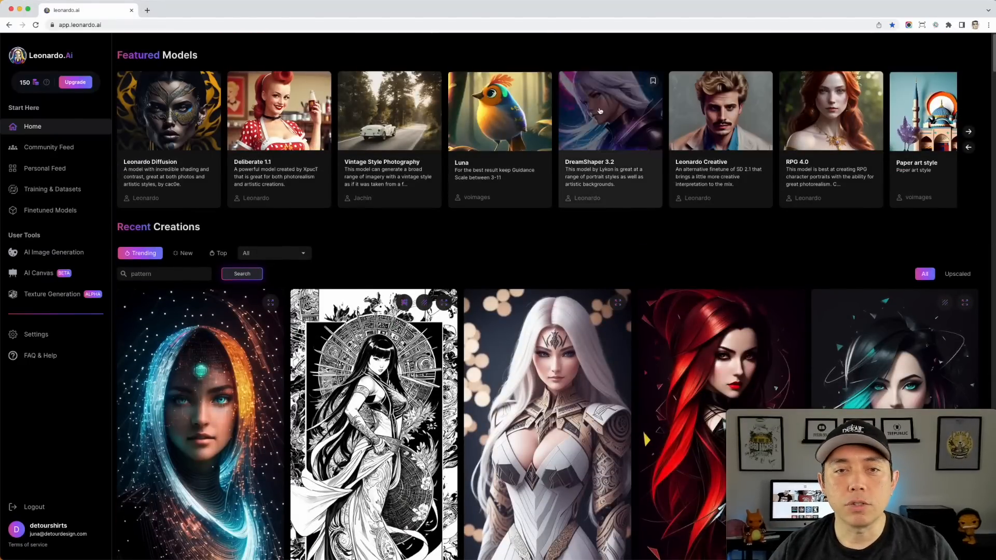
Open the Luna featured model and examine the full gallery of images created with it
{"action": "left_click", "coordinate": [484, 112]}
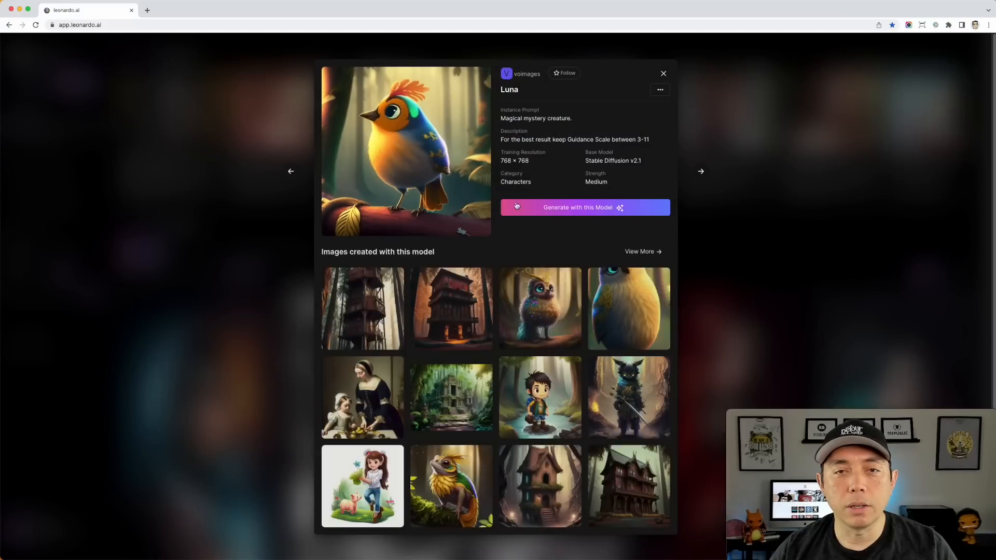
{"action": "left_click", "coordinate": [655, 256]}
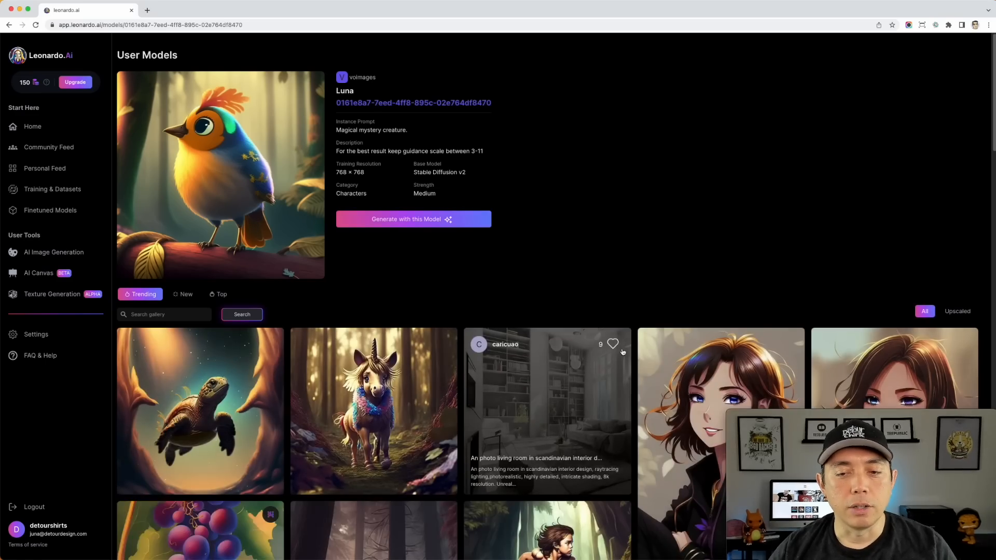
{"action": "scroll", "coordinate": [570, 350], "scroll_direction": "down", "scroll_amount": 15}
{"action": "scroll", "coordinate": [623, 352], "scroll_direction": "down", "scroll_amount": 1}
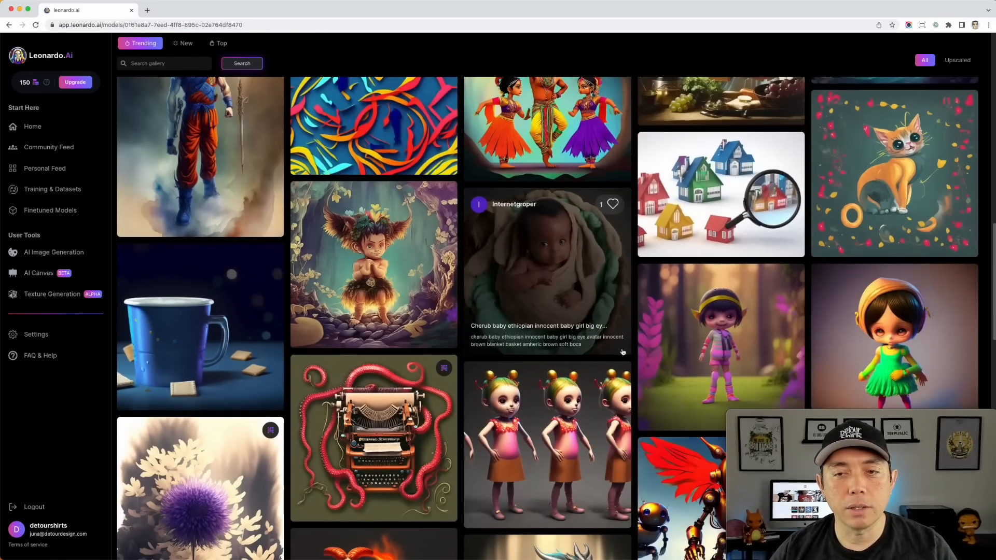
{"action": "scroll", "coordinate": [495, 235], "scroll_direction": "down", "scroll_amount": 20}
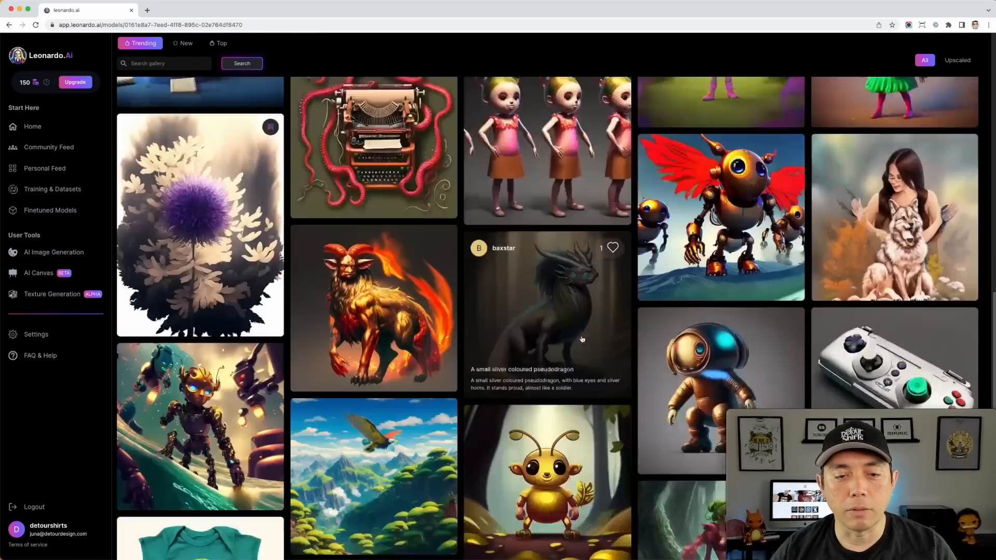
{"action": "scroll", "coordinate": [490, 392], "scroll_direction": "up", "scroll_amount": 5}
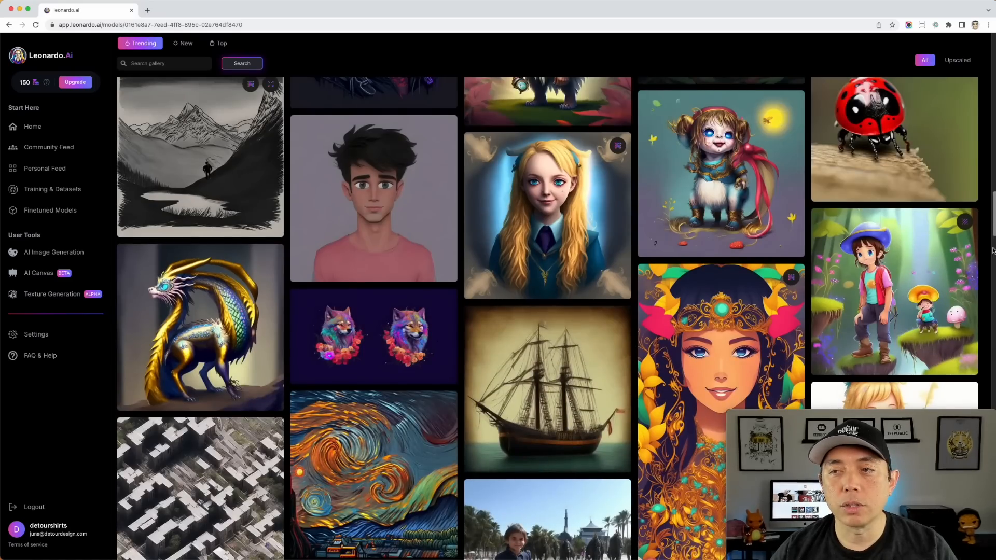
{"action": "scroll", "coordinate": [992, 251], "scroll_direction": "down", "scroll_amount": 9}
{"action": "left_click_drag", "start_coordinate": [994, 254], "coordinate": [969, 38]}
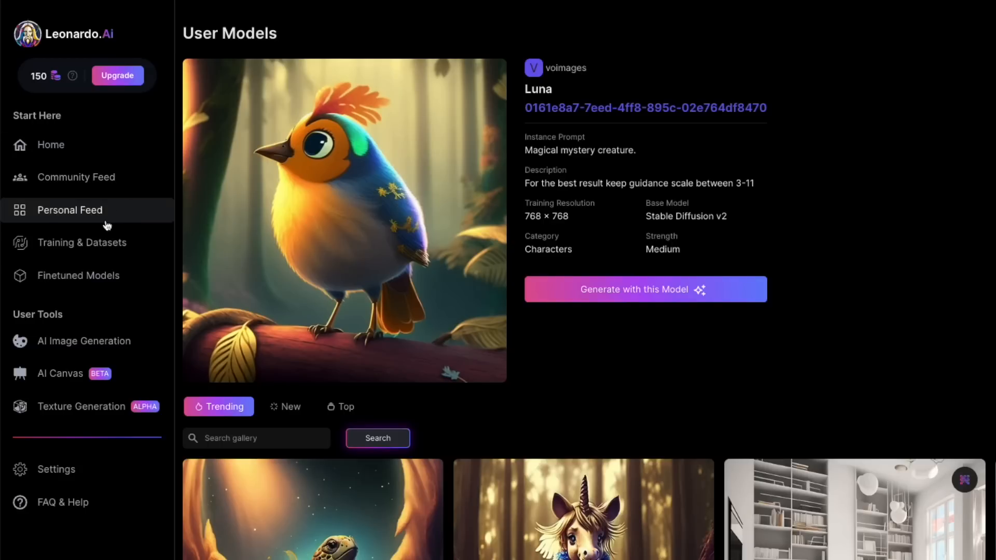
Open the Finetuned Models page and look over the available platform models
{"action": "left_click", "coordinate": [73, 280]}
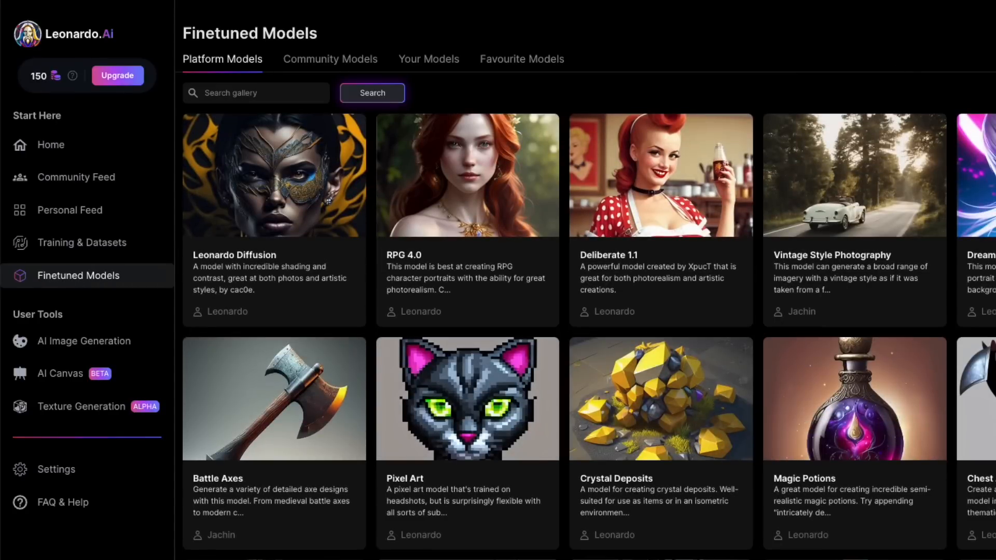
{"action": "scroll", "coordinate": [826, 344], "scroll_direction": "down", "scroll_amount": 3}
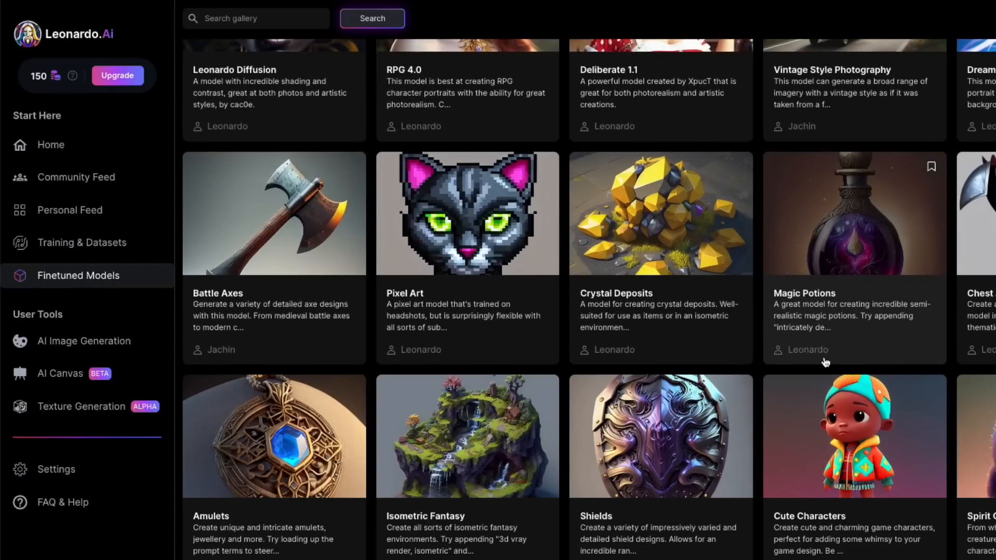
{"action": "scroll", "coordinate": [825, 362], "scroll_direction": "up", "scroll_amount": 3}
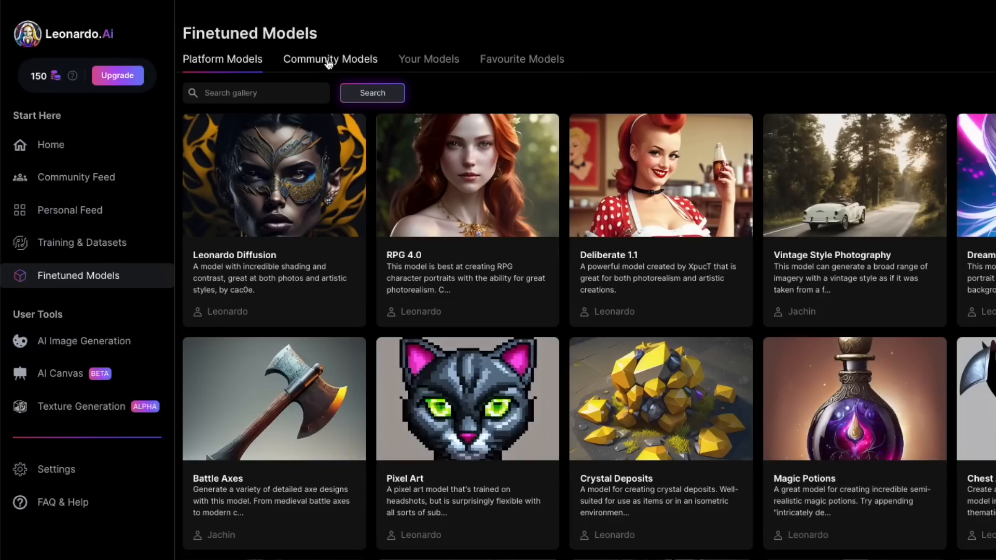
Search the community finetuned models for "pattern"
{"action": "left_click", "coordinate": [328, 60]}
{"action": "left_click", "coordinate": [244, 93]}
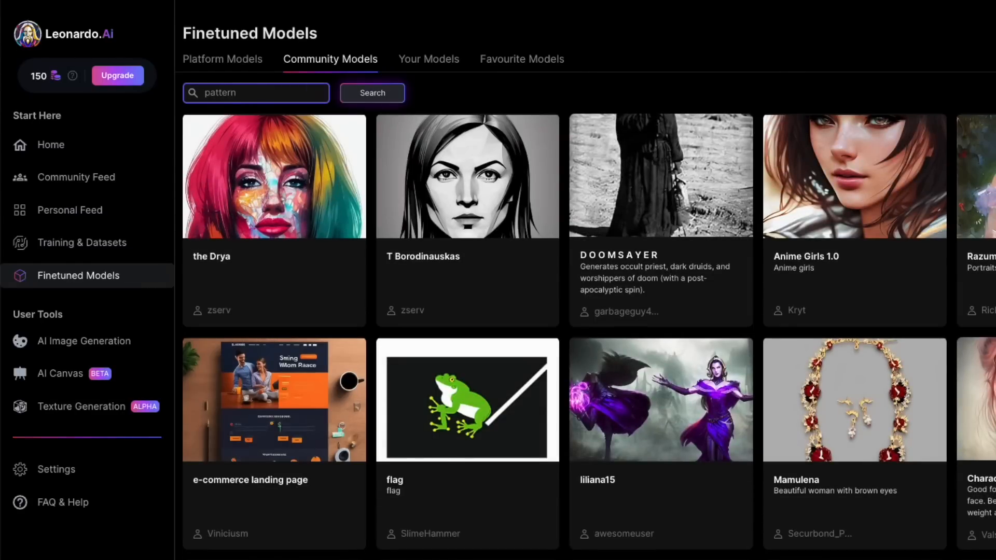
{"action": "left_click", "coordinate": [372, 94]}
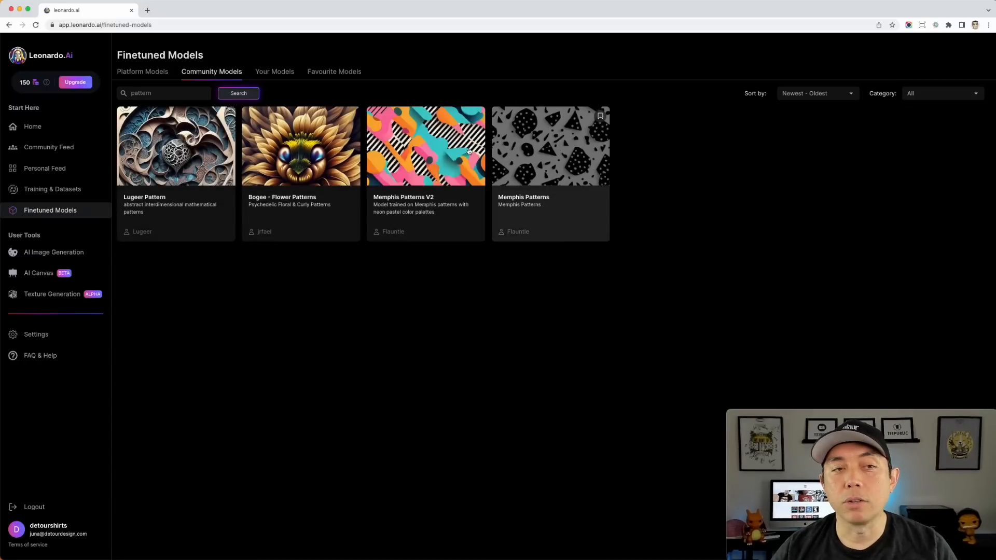
Open the Memphis Patterns V2 and Memphis Patterns models one after the other and examine their details and sample images
{"action": "left_click", "coordinate": [434, 162]}
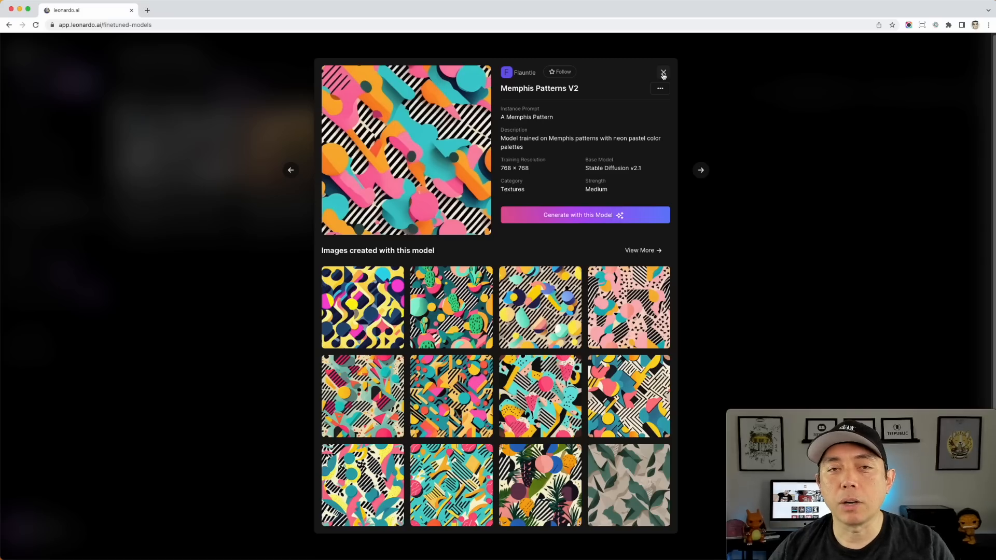
{"action": "left_click", "coordinate": [664, 74]}
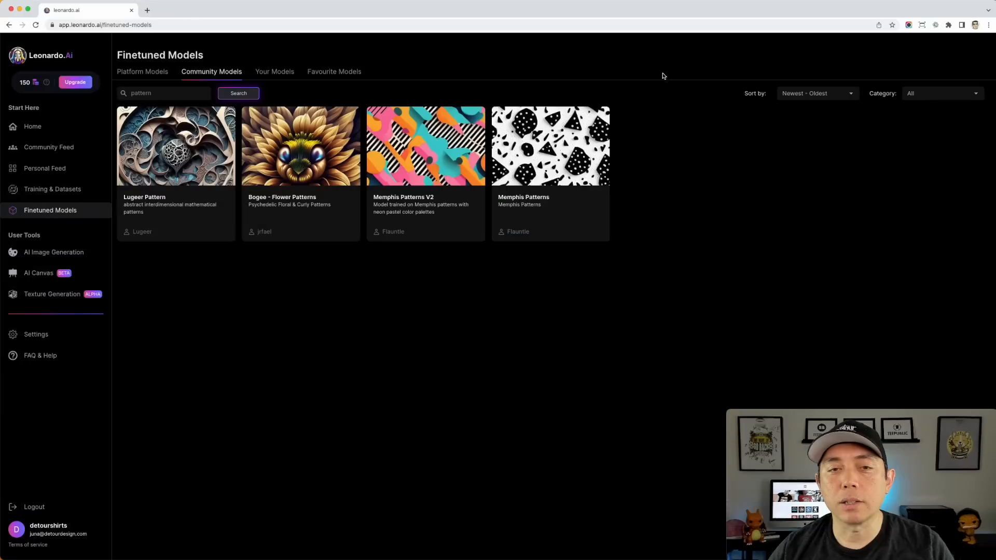
{"action": "left_click", "coordinate": [542, 131]}
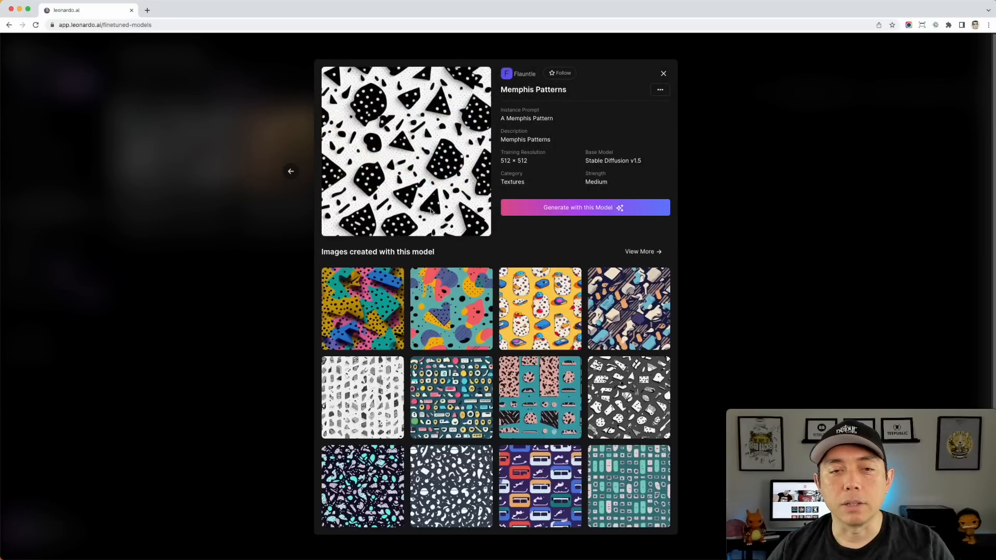
{"action": "left_click", "coordinate": [663, 74]}
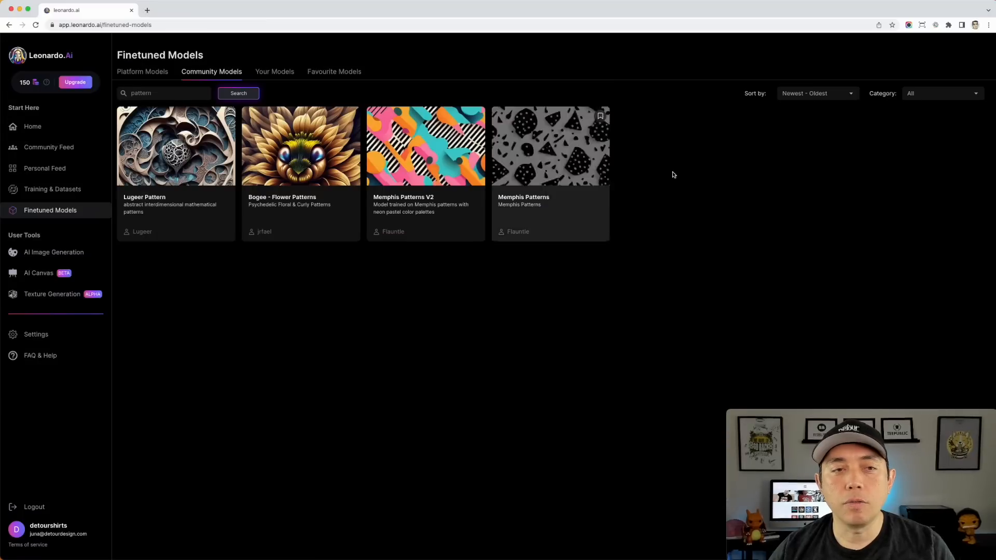
Clear the model search, look through all community models, and check the available category filters without choosing one
{"action": "double_click", "coordinate": [148, 94]}
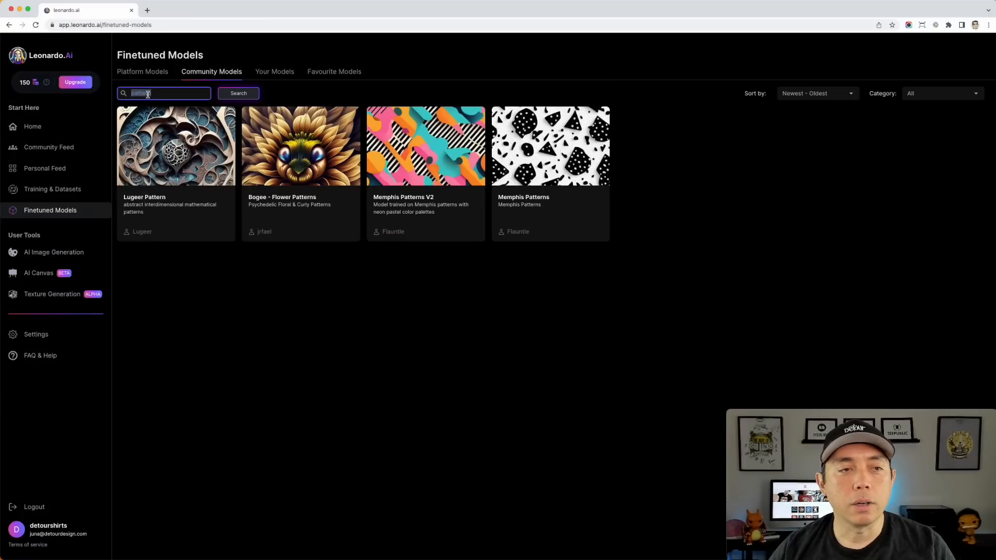
{"action": "key", "text": "BackSpace"}
{"action": "left_click", "coordinate": [234, 94]}
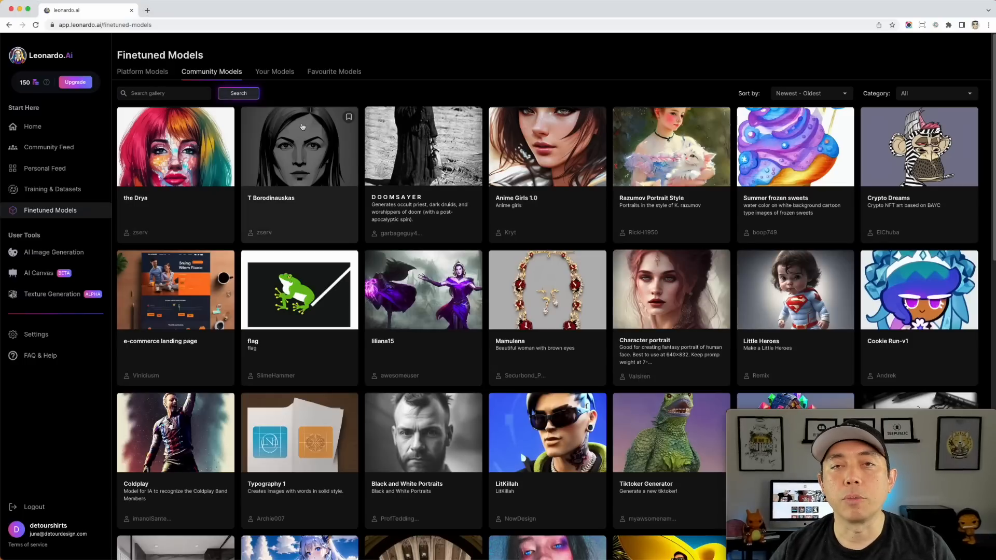
{"action": "scroll", "coordinate": [629, 235], "scroll_direction": "down", "scroll_amount": 2}
{"action": "scroll", "coordinate": [628, 235], "scroll_direction": "down", "scroll_amount": 10}
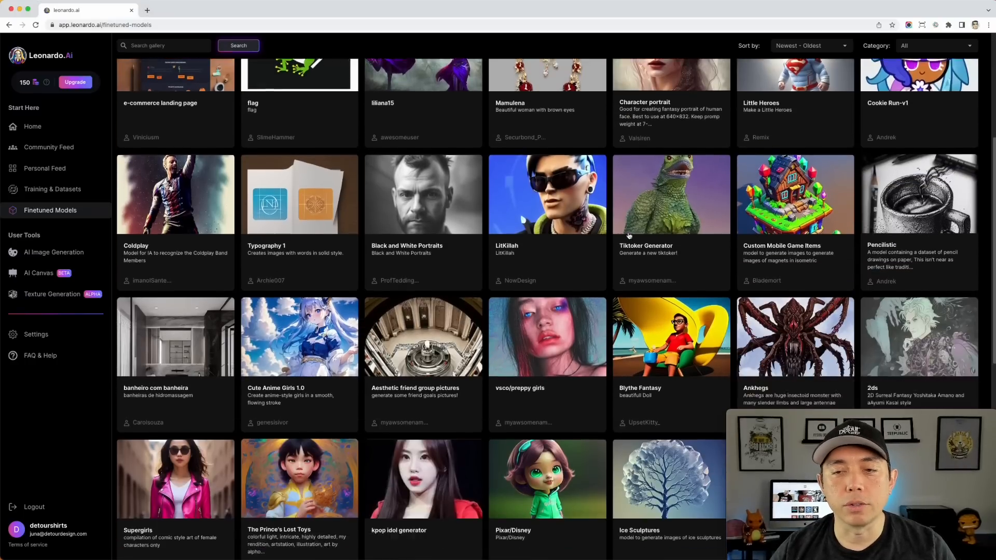
{"action": "scroll", "coordinate": [629, 236], "scroll_direction": "down", "scroll_amount": 1}
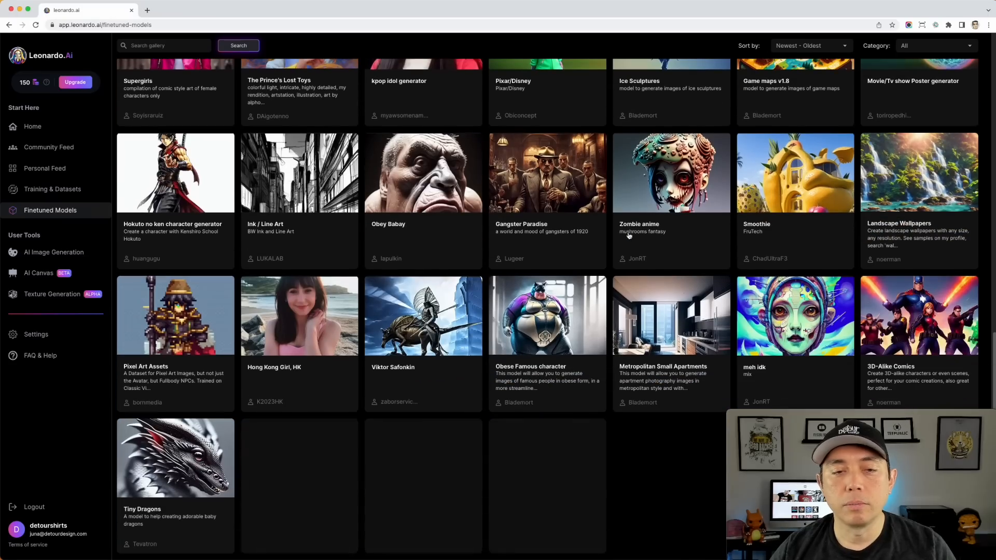
{"action": "scroll", "coordinate": [537, 406], "scroll_direction": "up", "scroll_amount": 13}
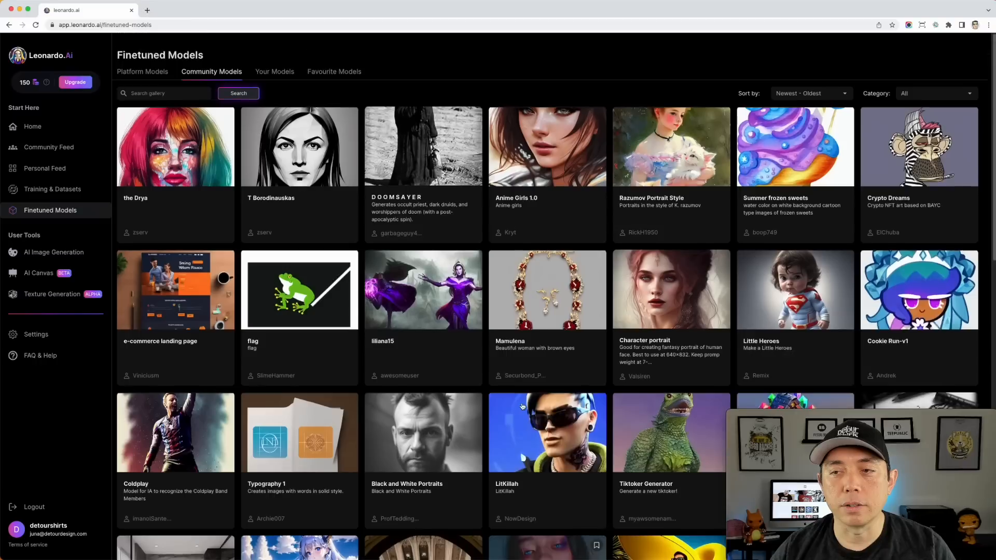
{"action": "left_click", "coordinate": [916, 93]}
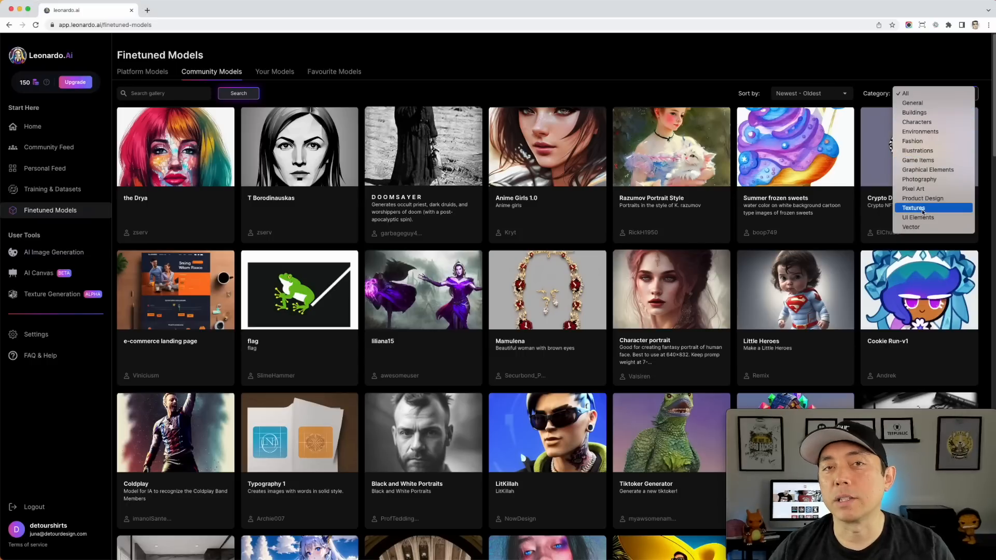
{"action": "left_click", "coordinate": [492, 89]}
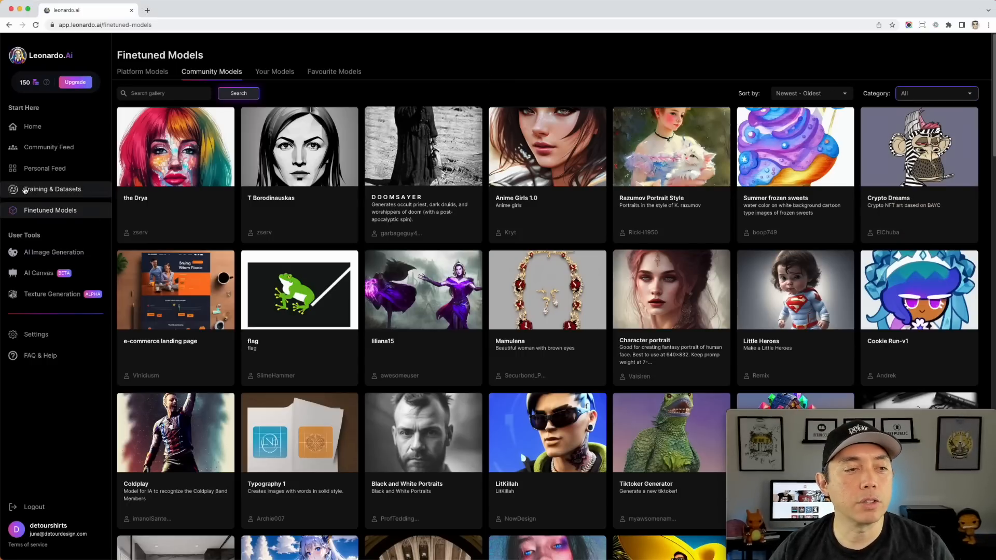
Open the Personal Feed and look through your own generated floral patterns and their prompts
{"action": "left_click", "coordinate": [43, 168]}
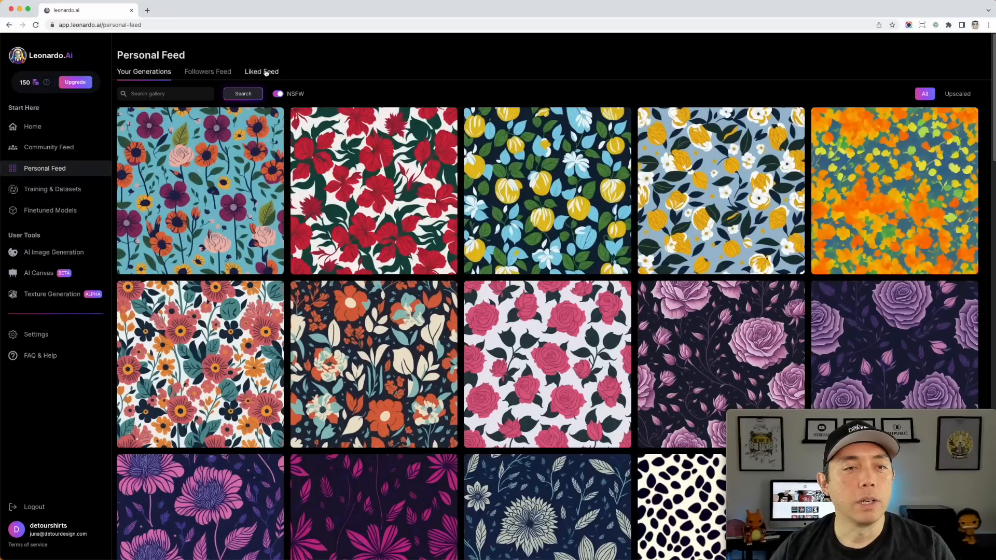
{"action": "scroll", "coordinate": [797, 243], "scroll_direction": "down", "scroll_amount": 5}
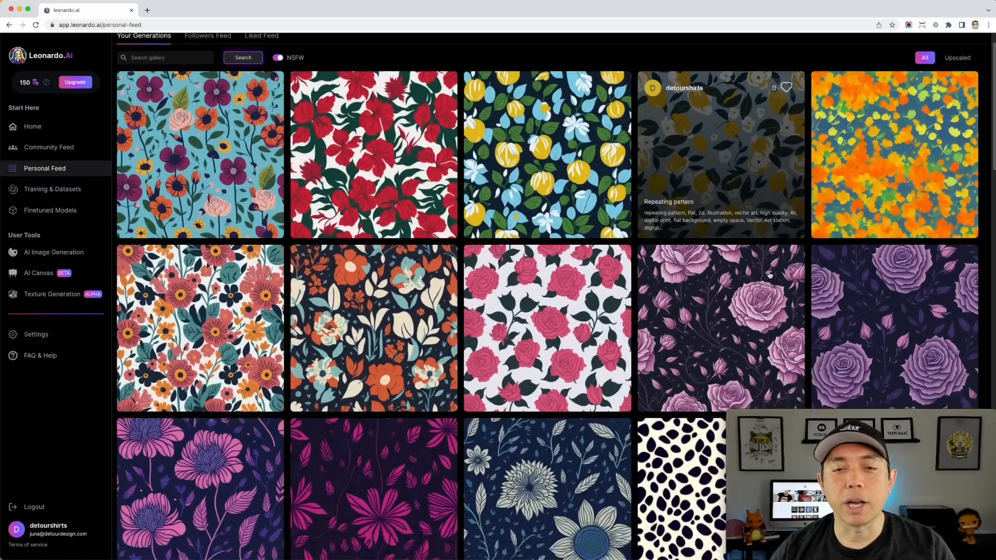
{"action": "scroll", "coordinate": [769, 275], "scroll_direction": "down", "scroll_amount": 3}
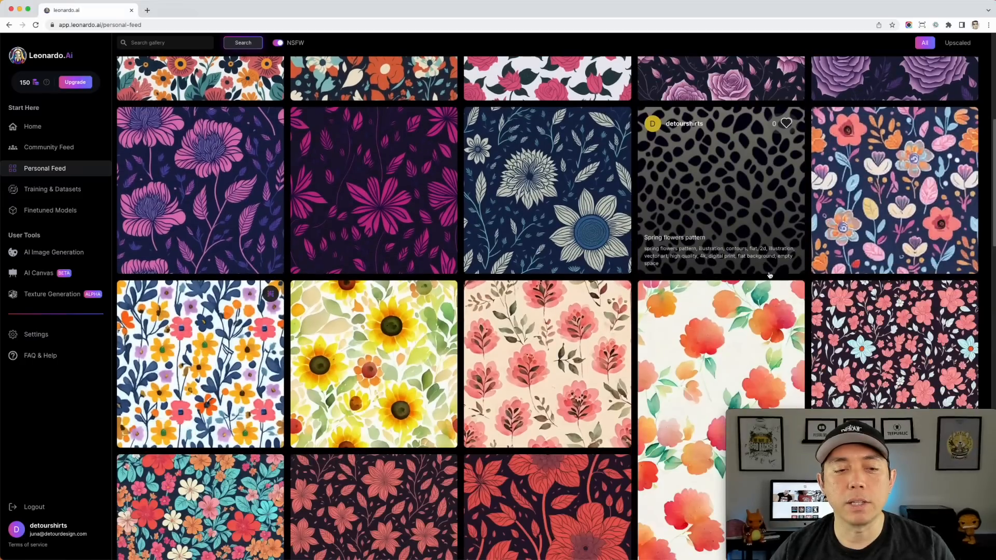
{"action": "scroll", "coordinate": [498, 323], "scroll_direction": "down", "scroll_amount": 2}
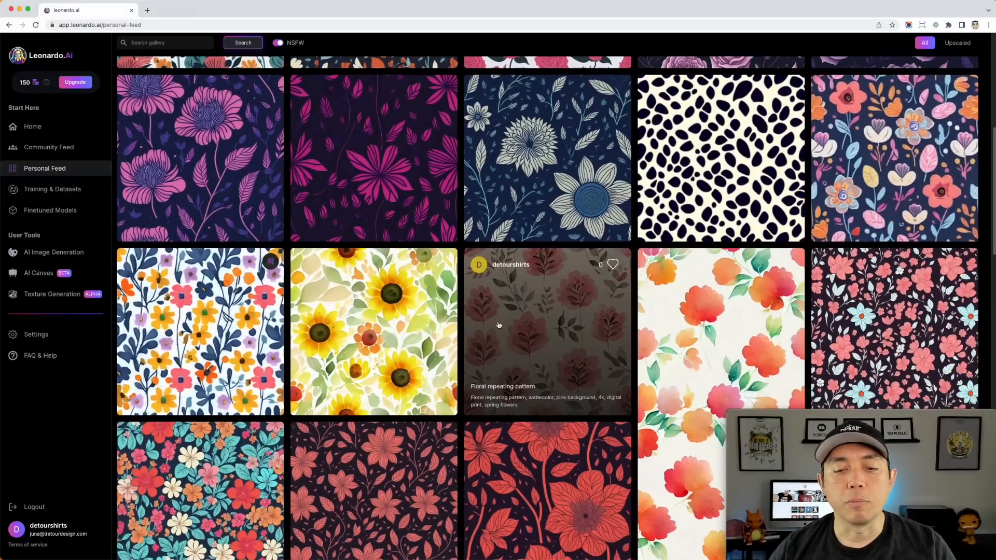
{"action": "scroll", "coordinate": [495, 333], "scroll_direction": "down", "scroll_amount": 3}
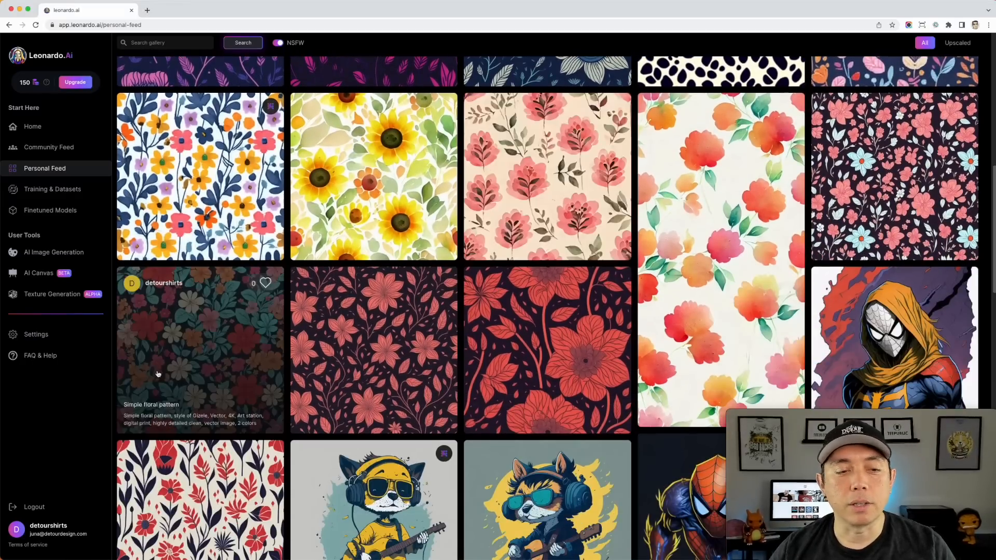
Examine the "Simple floral pattern" image at full size with its prompt details, and return to the start of the personal feed
{"action": "left_click", "coordinate": [170, 346]}
{"action": "left_click", "coordinate": [449, 149]}
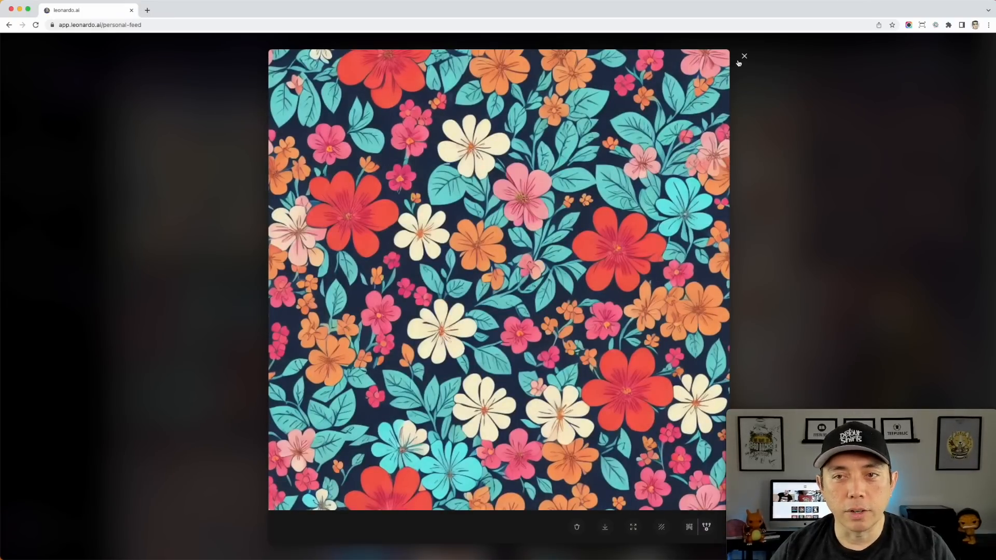
{"action": "left_click", "coordinate": [743, 57]}
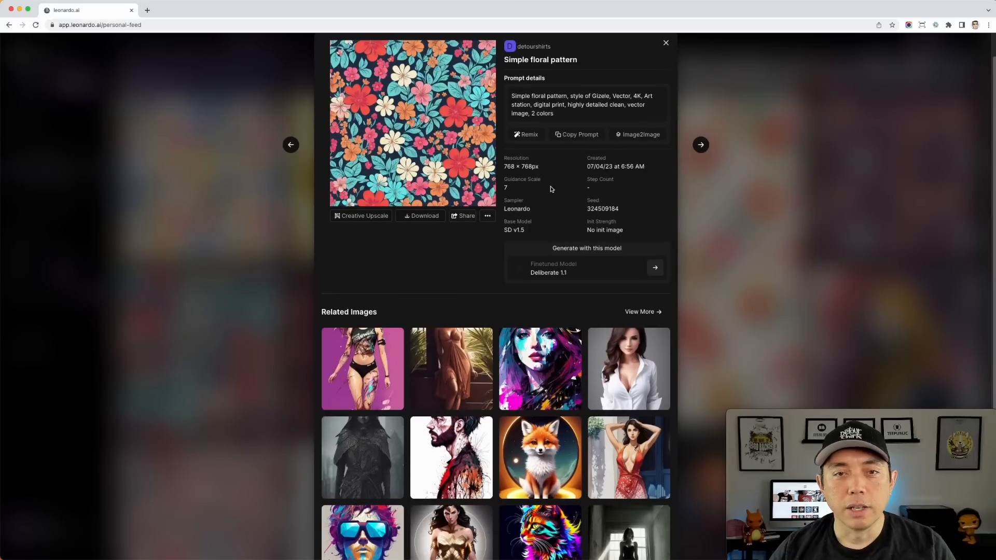
{"action": "left_click", "coordinate": [664, 44]}
{"action": "scroll", "coordinate": [758, 325], "scroll_direction": "up", "scroll_amount": 3}
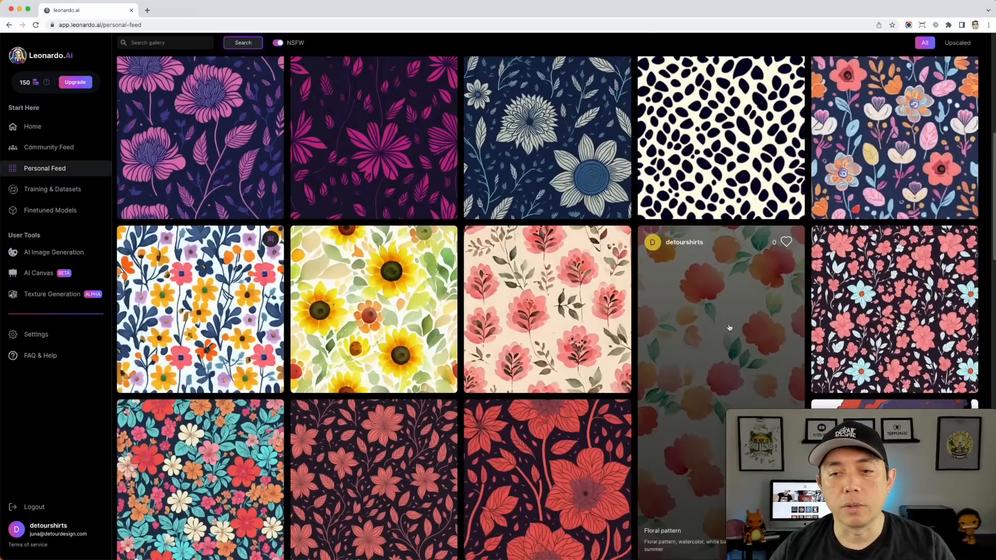
{"action": "scroll", "coordinate": [758, 325], "scroll_direction": "down", "scroll_amount": 3}
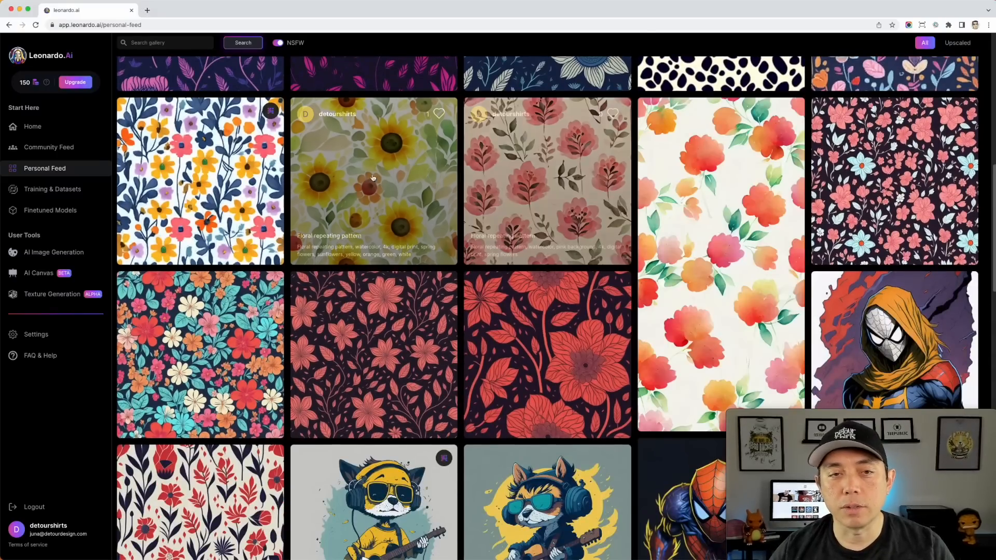
{"action": "scroll", "coordinate": [322, 165], "scroll_direction": "up", "scroll_amount": 8}
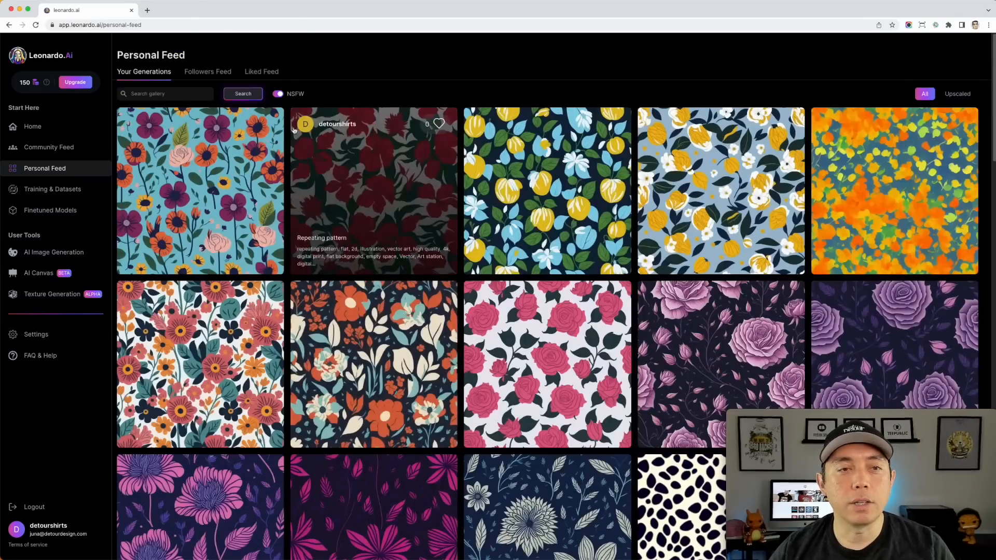
Open the watercolor field of daisies pattern from the liked images and copy its prompt
{"action": "left_click", "coordinate": [263, 72]}
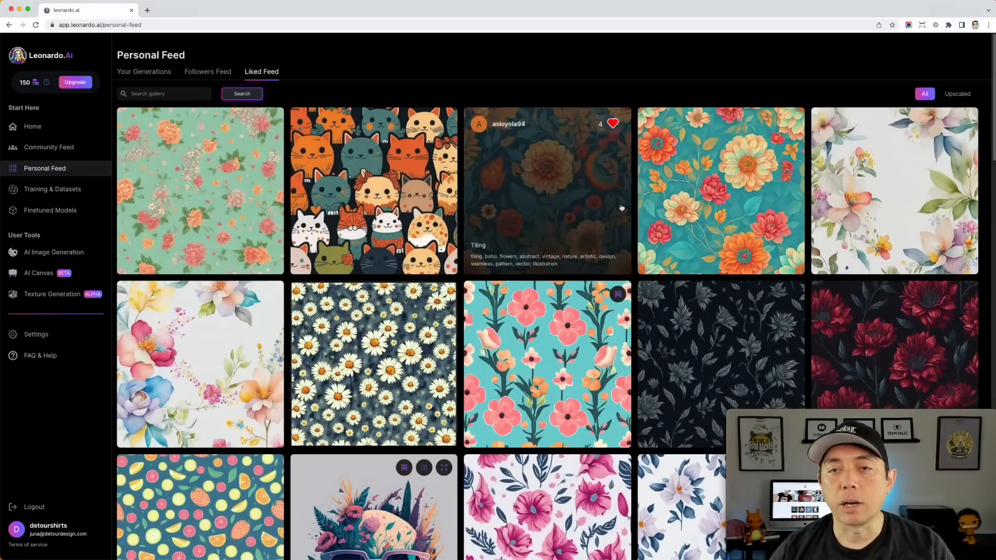
{"action": "left_click", "coordinate": [360, 339]}
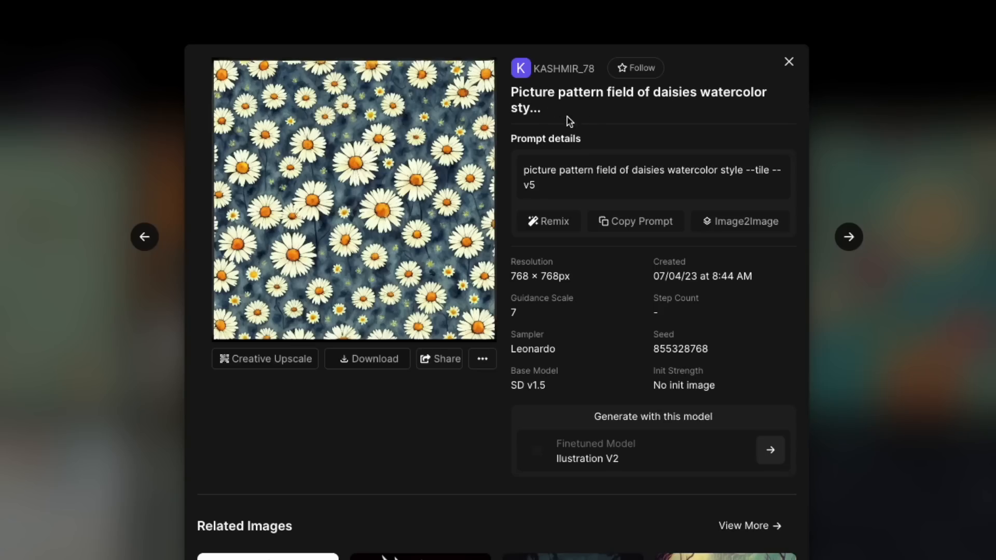
{"action": "left_click", "coordinate": [544, 182]}
{"action": "left_click_drag", "start_coordinate": [603, 183], "coordinate": [521, 170]}
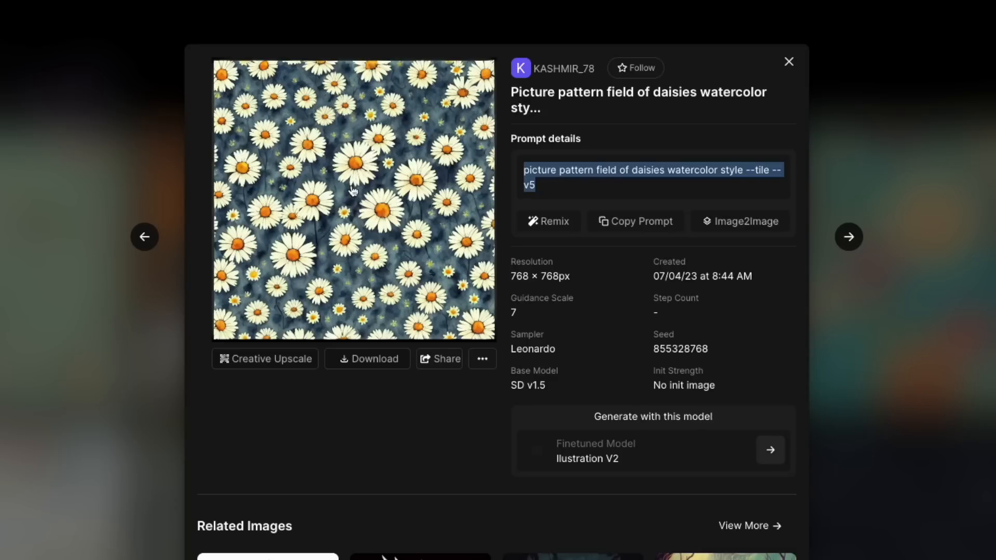
{"action": "left_click", "coordinate": [653, 221]}
Start a generation with the image's Ilustration V2 model and replace the existing prompt with the copied daisies prompt
{"action": "left_click", "coordinate": [778, 454]}
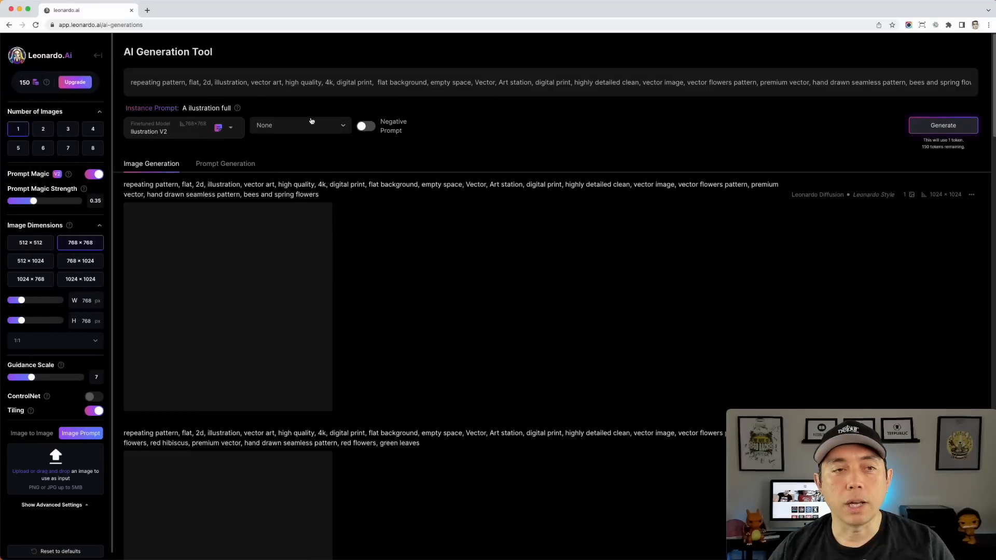
{"action": "triple_click", "coordinate": [217, 86]}
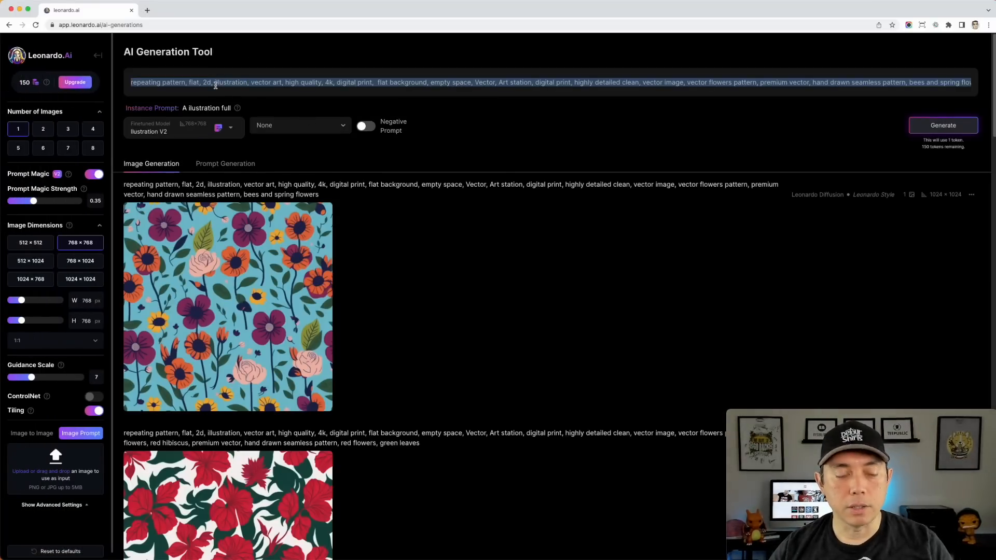
{"action": "key", "text": "super+v"}
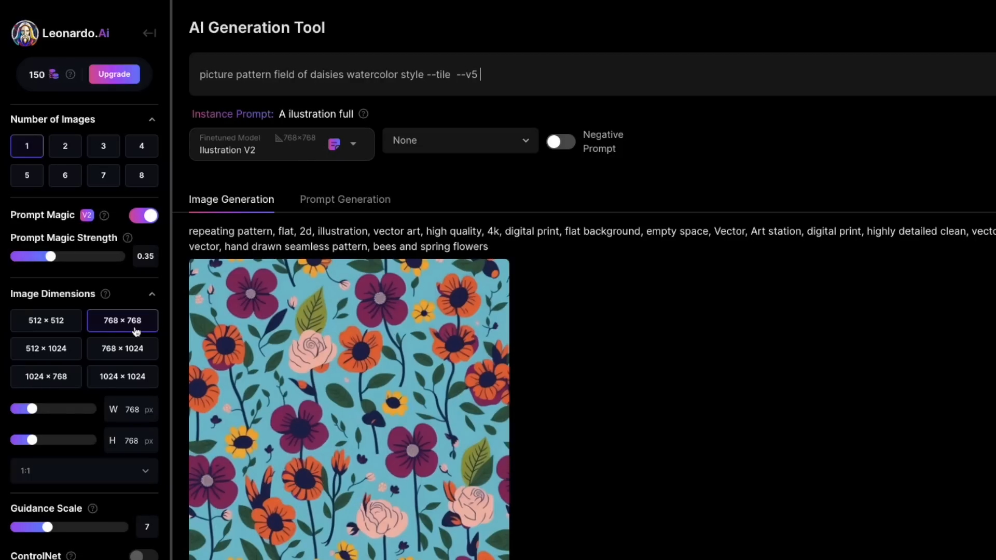
Try 8 as the number of images, set it back to 1, and generate the daisies pattern
{"action": "scroll", "coordinate": [76, 534], "scroll_direction": "down", "scroll_amount": 2}
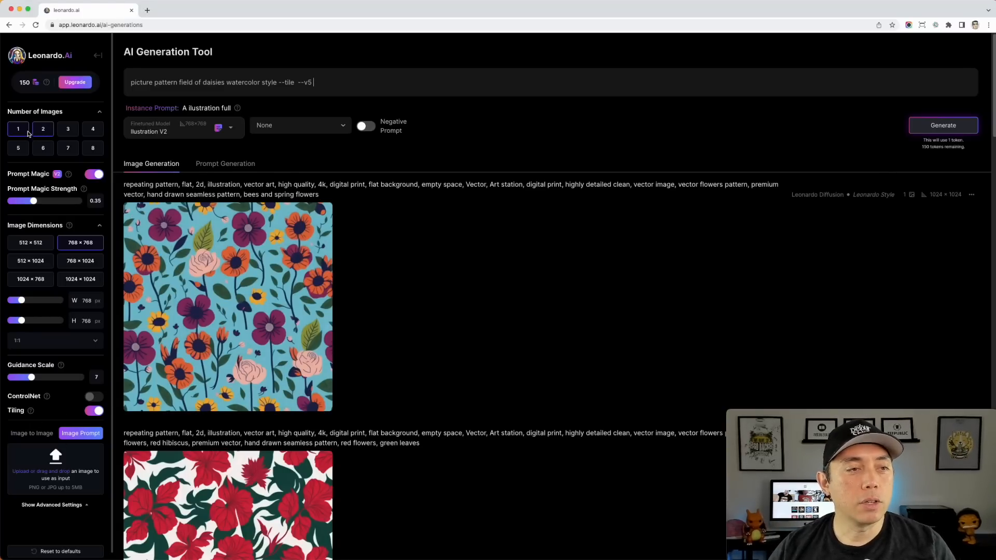
{"action": "left_click", "coordinate": [92, 150]}
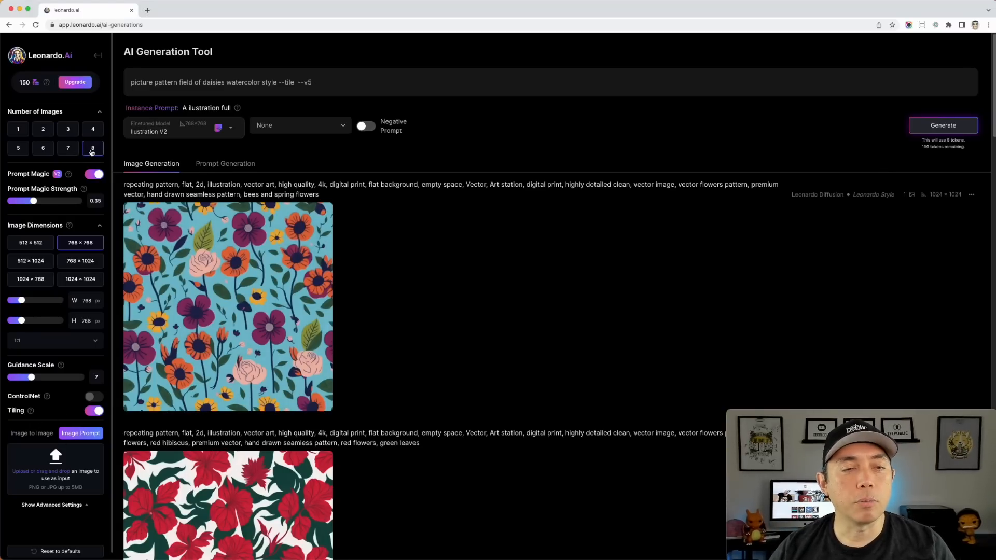
{"action": "left_click", "coordinate": [18, 129]}
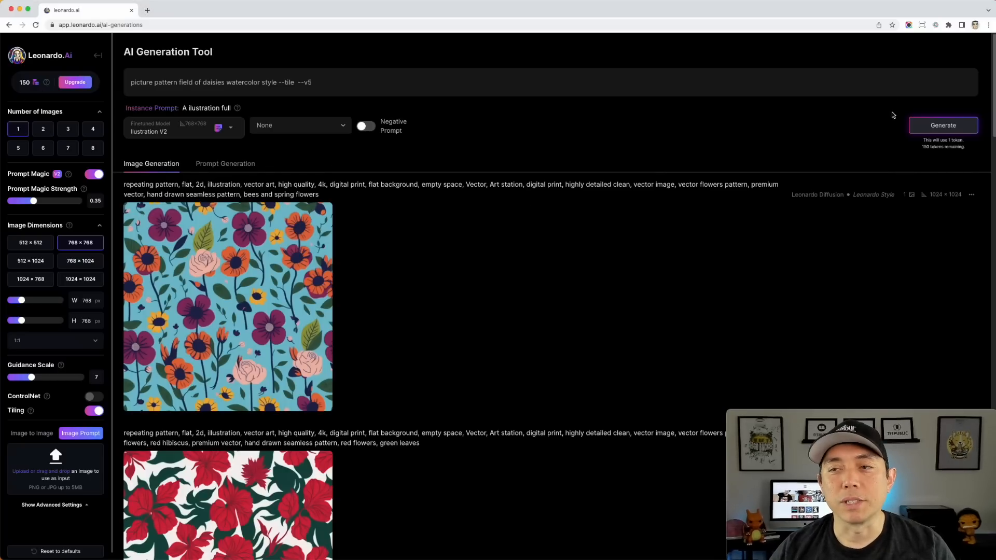
{"action": "left_click", "coordinate": [943, 127]}
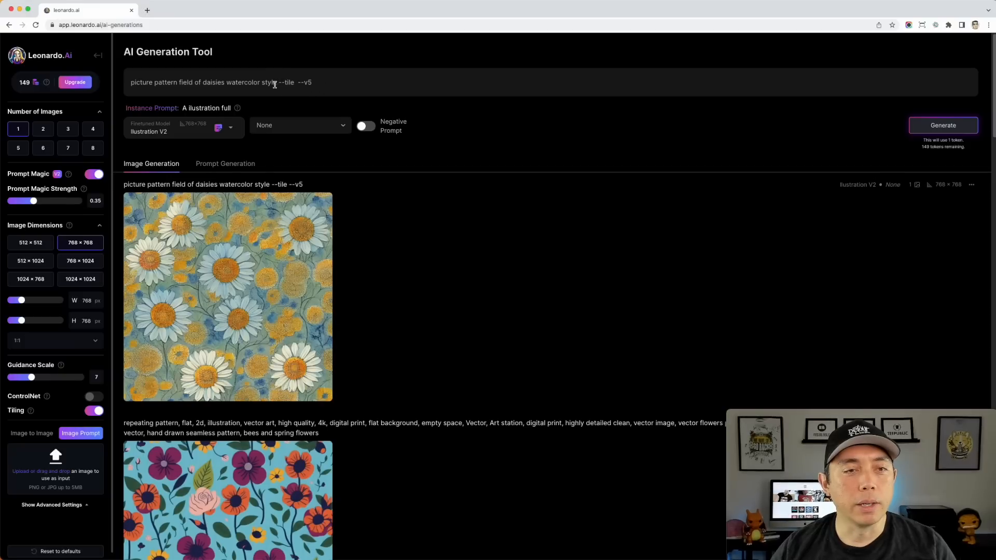
Append ", white and blue background, vector, flat" to the end of the daisies prompt
{"action": "type", "text": ","}
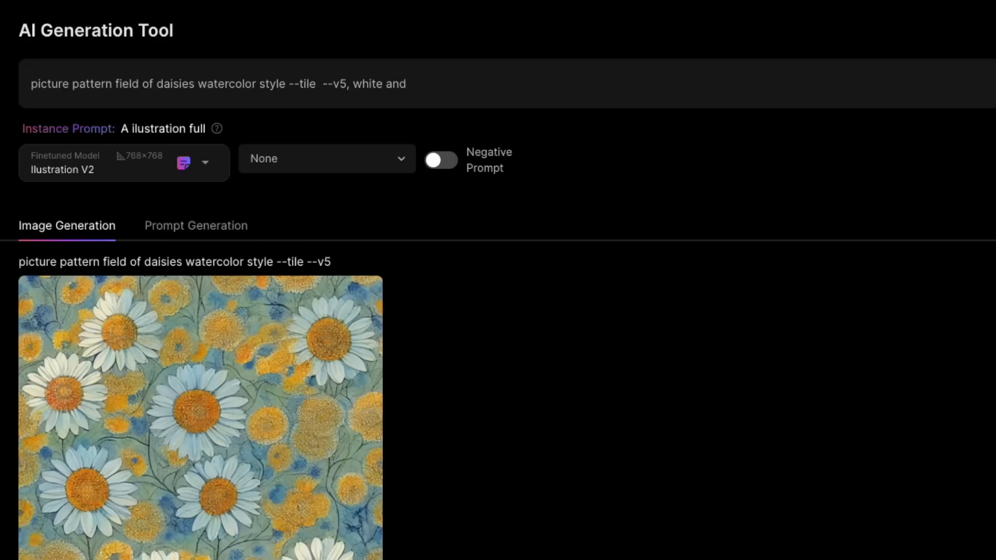
{"action": "type", "text": " white and blue background, vector"}
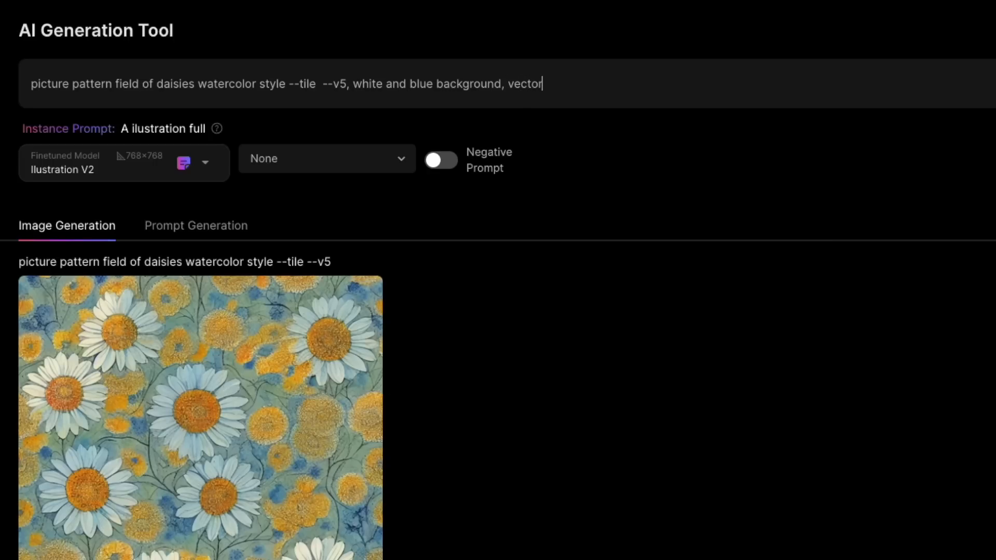
{"action": "type", "text": ", flat"}
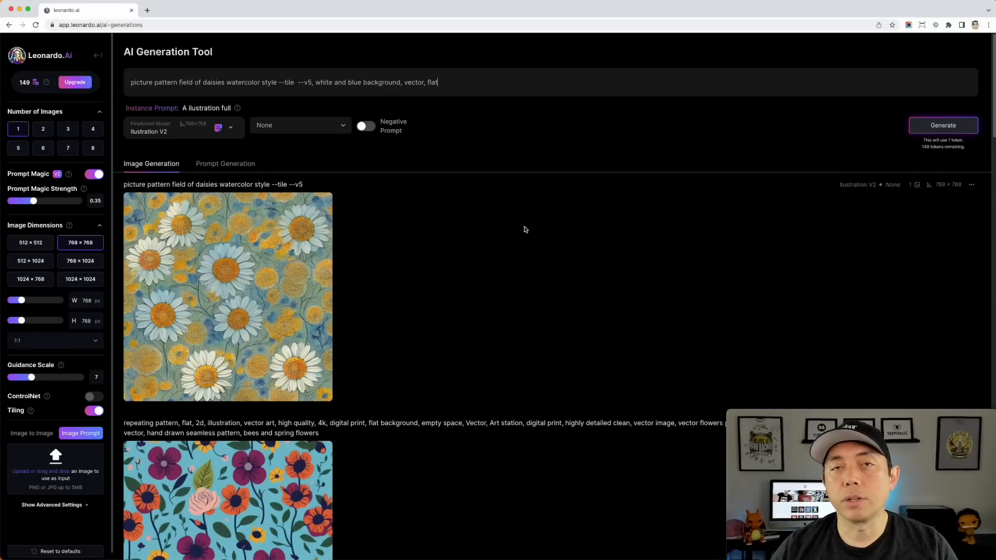
Generate the daisies pattern with ", repeatable pattern, flower pattern" appended to the prompt and view the result enlarged
{"action": "scroll", "coordinate": [467, 382], "scroll_direction": "down", "scroll_amount": 3}
{"action": "scroll", "coordinate": [616, 317], "scroll_direction": "down", "scroll_amount": 2}
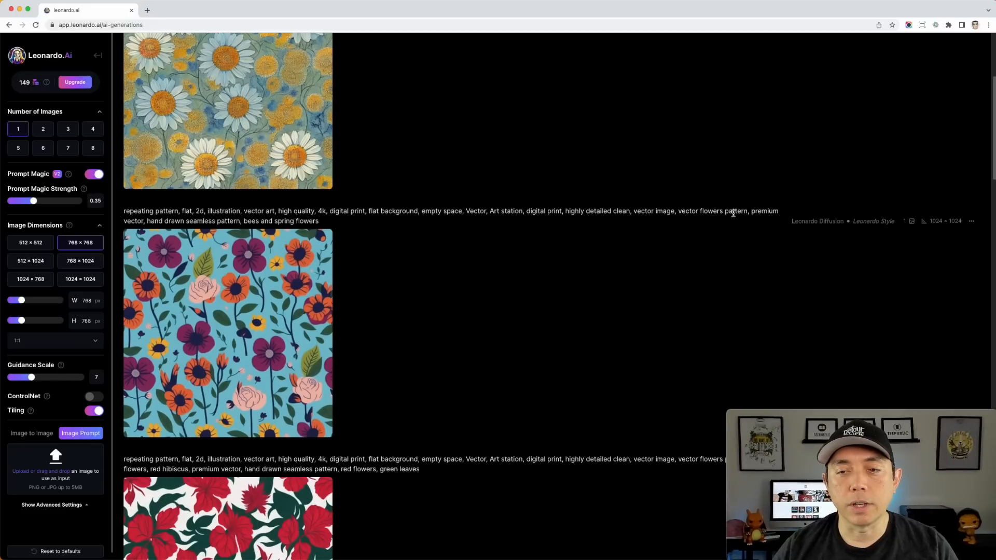
{"action": "scroll", "coordinate": [357, 305], "scroll_direction": "up", "scroll_amount": 5}
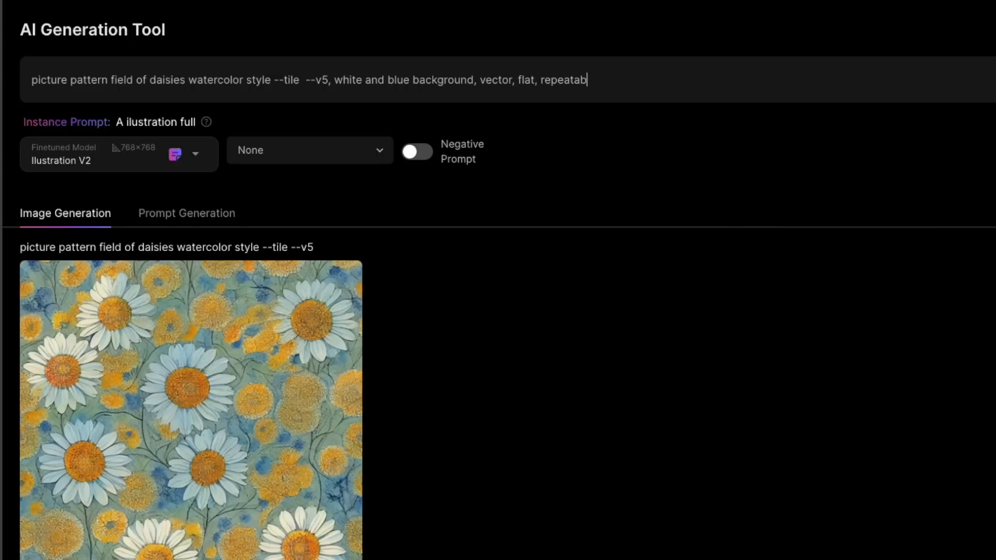
{"action": "type", "text": "pattern, flower pattern"}
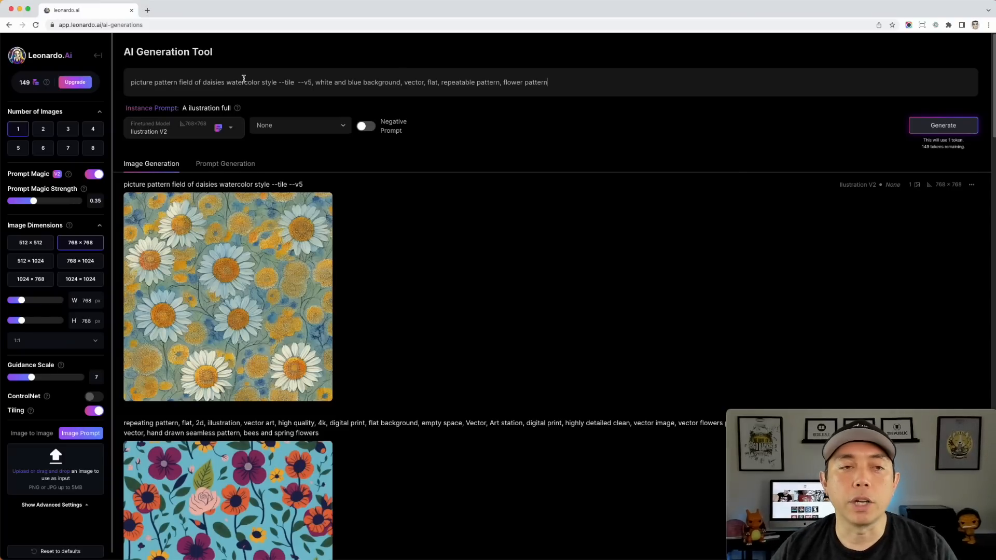
{"action": "left_click", "coordinate": [943, 126]}
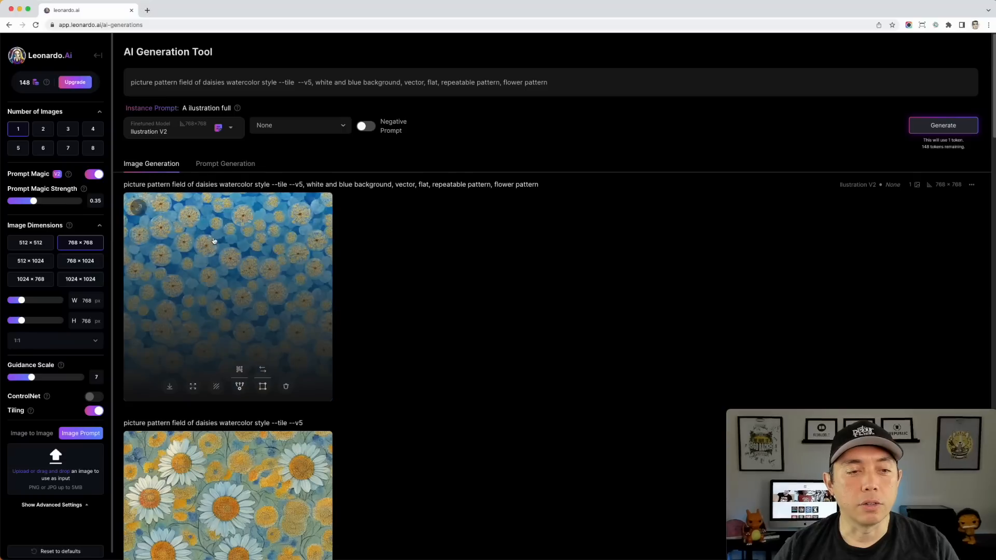
{"action": "left_click", "coordinate": [213, 240]}
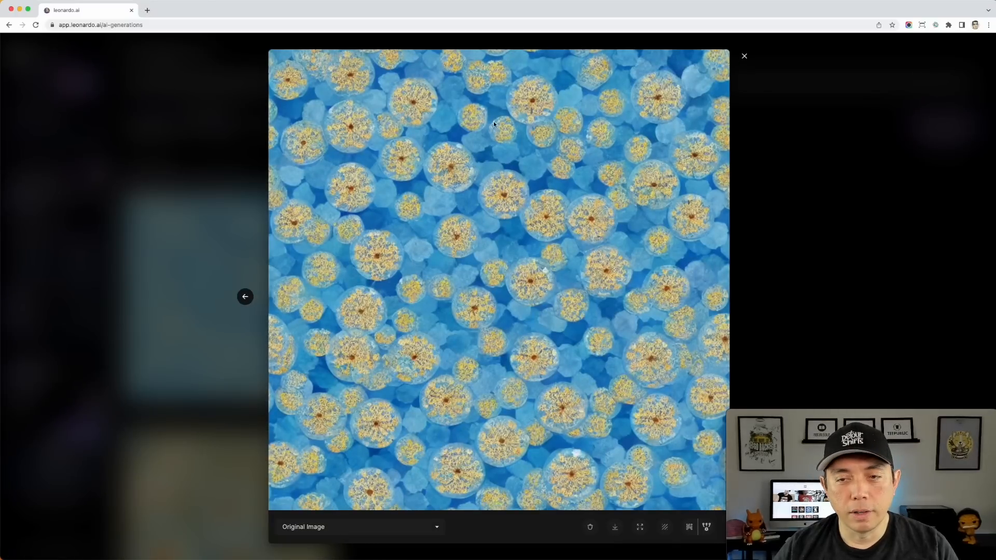
{"action": "left_click", "coordinate": [744, 55]}
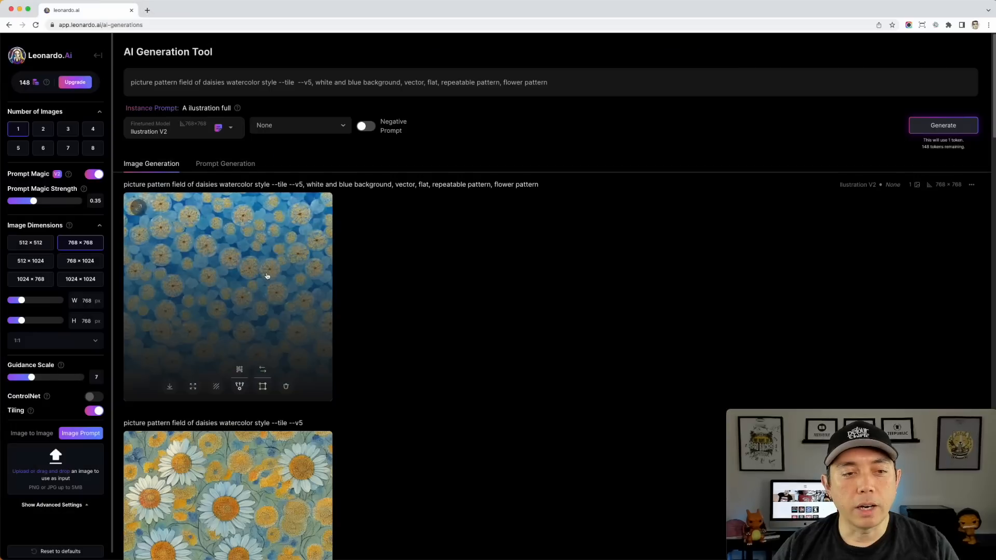
Find the earlier white-background floral pattern among the generations and copy its prompt ending in "spring flowers pattern, pastel colors"
{"action": "scroll", "coordinate": [424, 280], "scroll_direction": "down", "scroll_amount": 10}
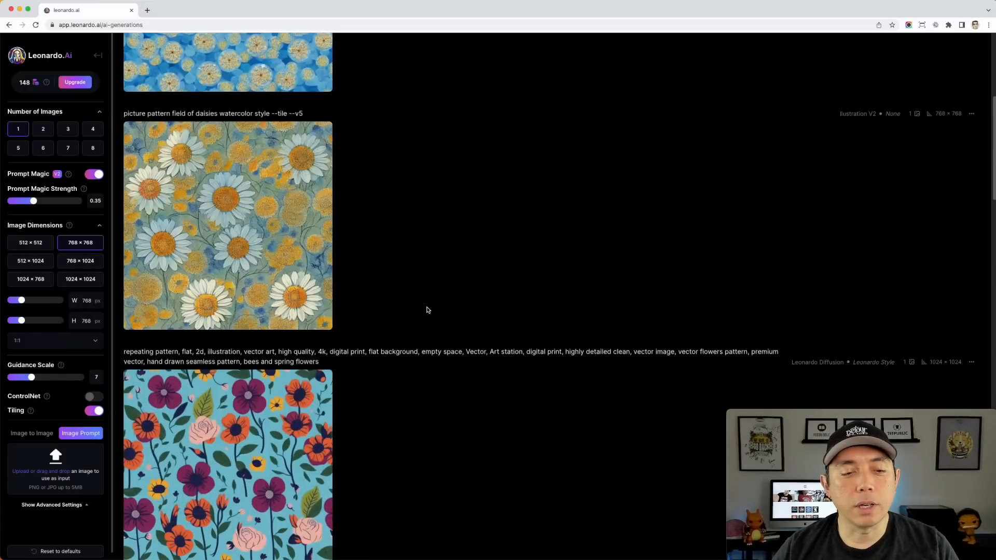
{"action": "scroll", "coordinate": [428, 310], "scroll_direction": "down", "scroll_amount": 20}
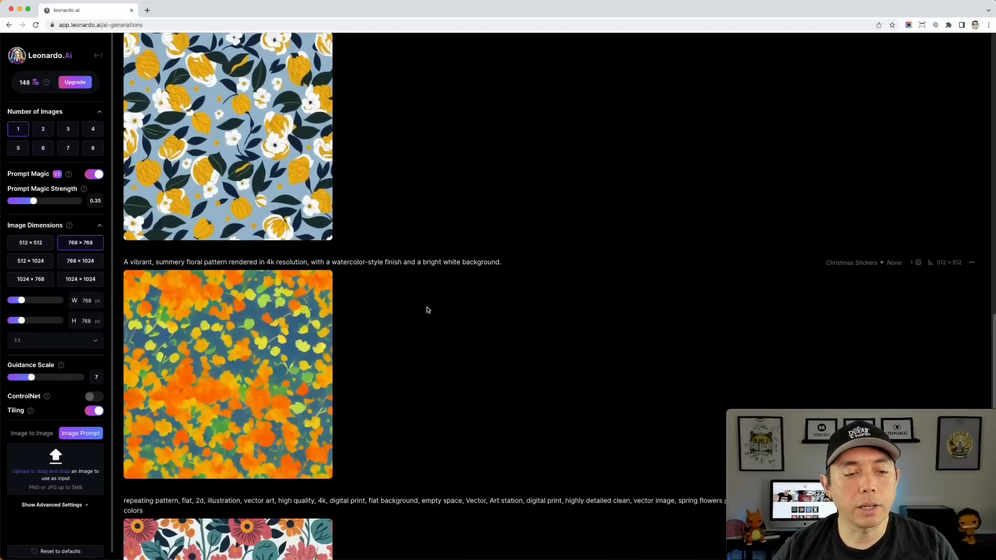
{"action": "scroll", "coordinate": [428, 309], "scroll_direction": "down", "scroll_amount": 1}
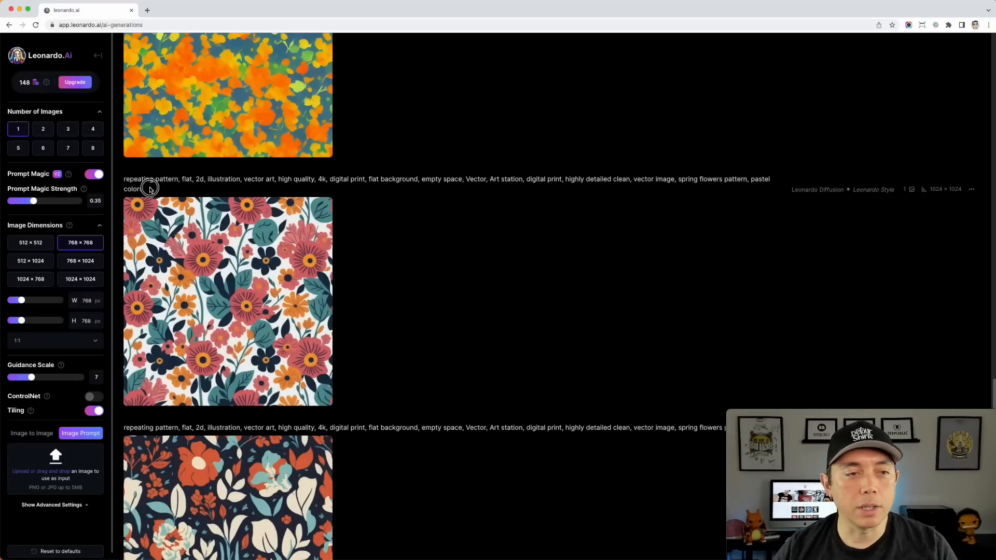
{"action": "left_click_drag", "start_coordinate": [150, 189], "coordinate": [115, 179]}
{"action": "key", "text": "super+c"}
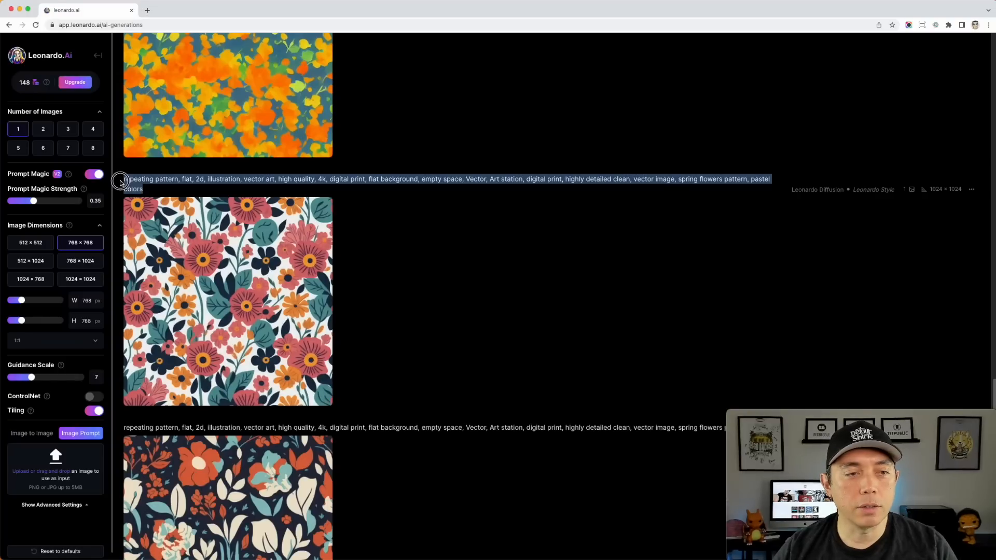
Replace the daisies prompt in the generation tool with the copied spring flowers prompt
{"action": "scroll", "coordinate": [533, 325], "scroll_direction": "up", "scroll_amount": 1}
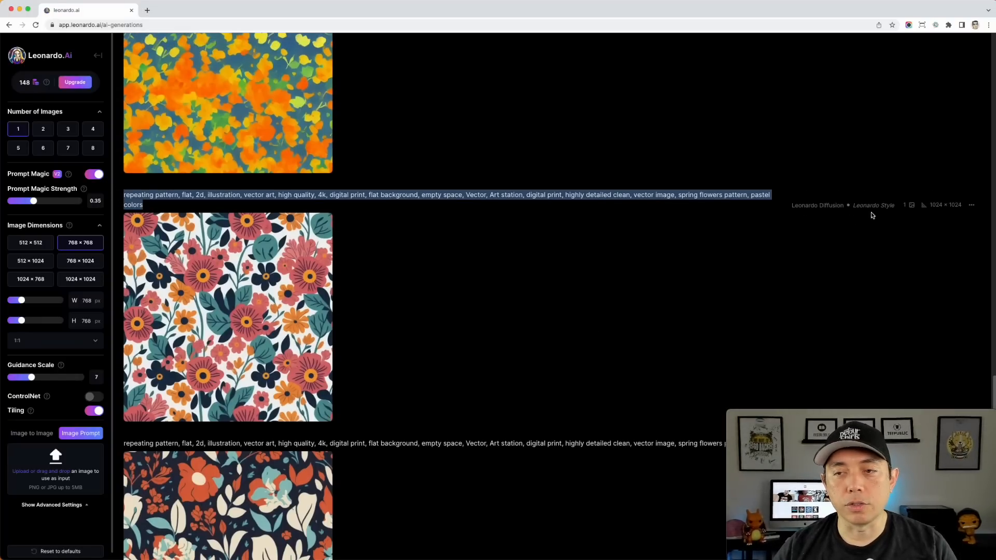
{"action": "scroll", "coordinate": [411, 238], "scroll_direction": "up", "scroll_amount": 10}
{"action": "scroll", "coordinate": [411, 238], "scroll_direction": "up", "scroll_amount": 15}
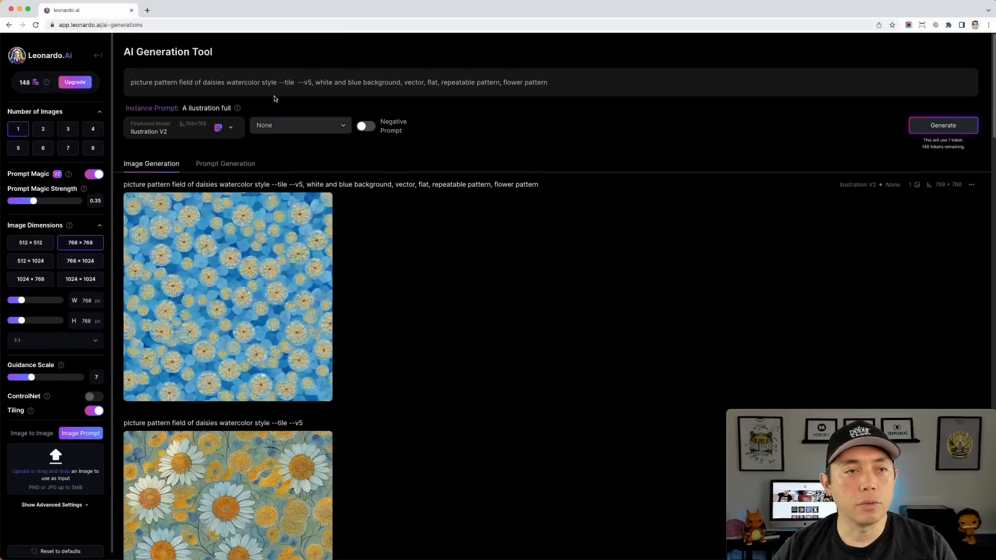
{"action": "triple_click", "coordinate": [222, 82]}
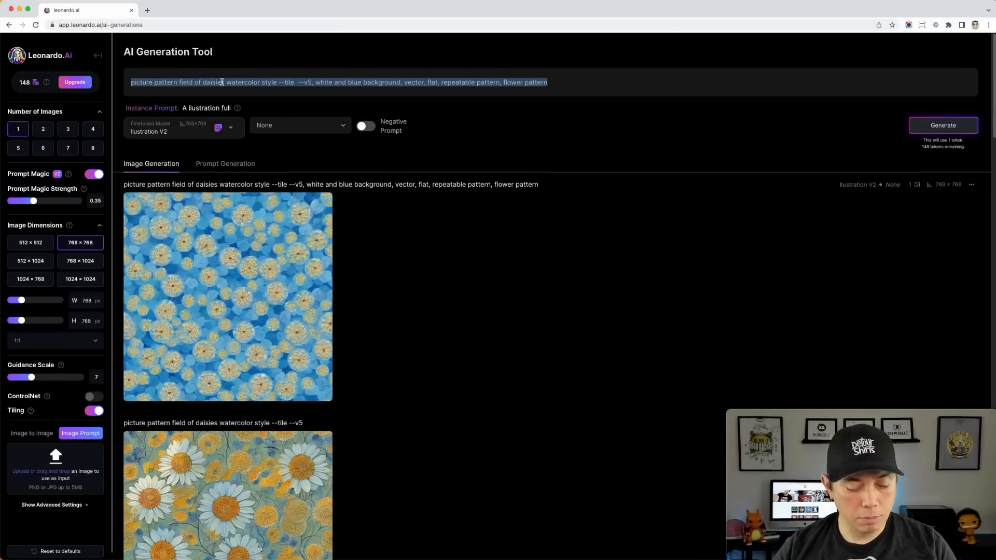
{"action": "key", "text": "super+v"}
Select Leonardo Diffusion as the finetuned model and generate the spring flowers pattern
{"action": "left_click", "coordinate": [167, 131]}
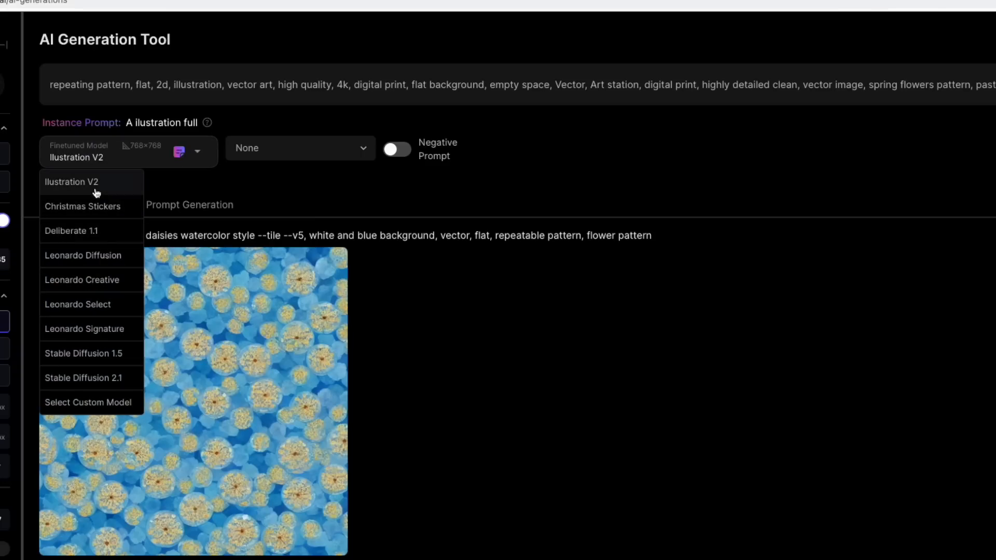
{"action": "left_click", "coordinate": [99, 255]}
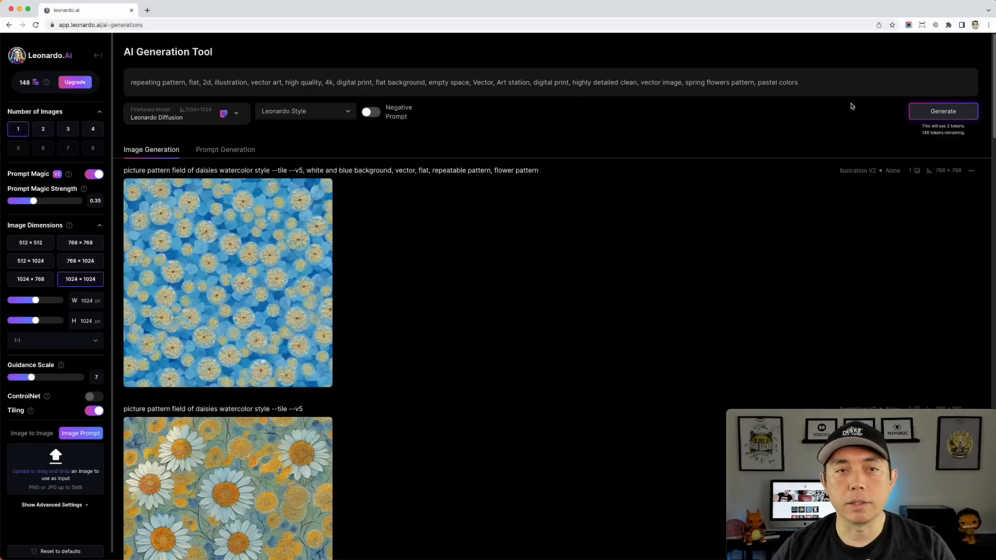
{"action": "left_click", "coordinate": [933, 110]}
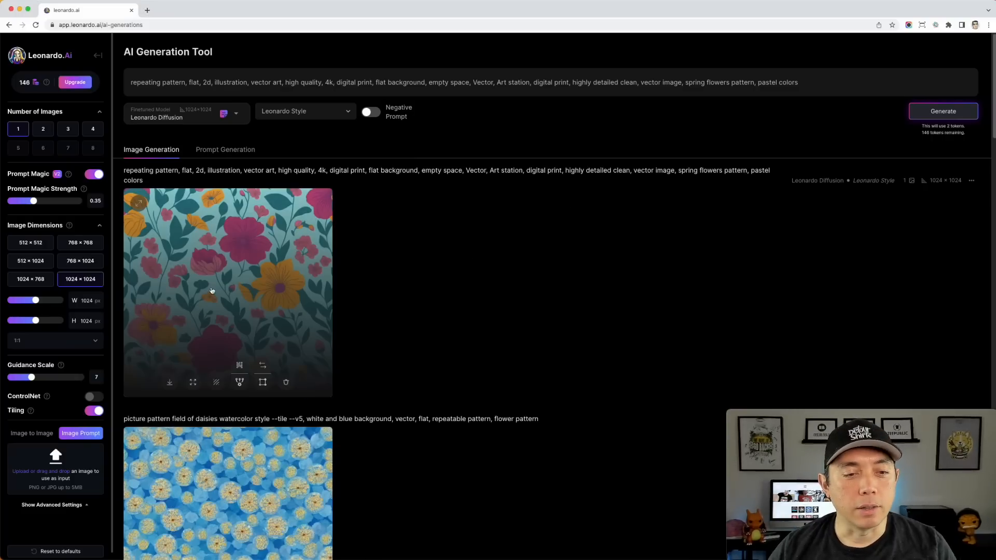
Look through the earlier generated patterns to compare them with the new spring flowers pattern
{"action": "mouse_move", "coordinate": [282, 257]}
{"action": "scroll", "coordinate": [436, 353], "scroll_direction": "down", "scroll_amount": 20}
{"action": "scroll", "coordinate": [435, 363], "scroll_direction": "down", "scroll_amount": 15}
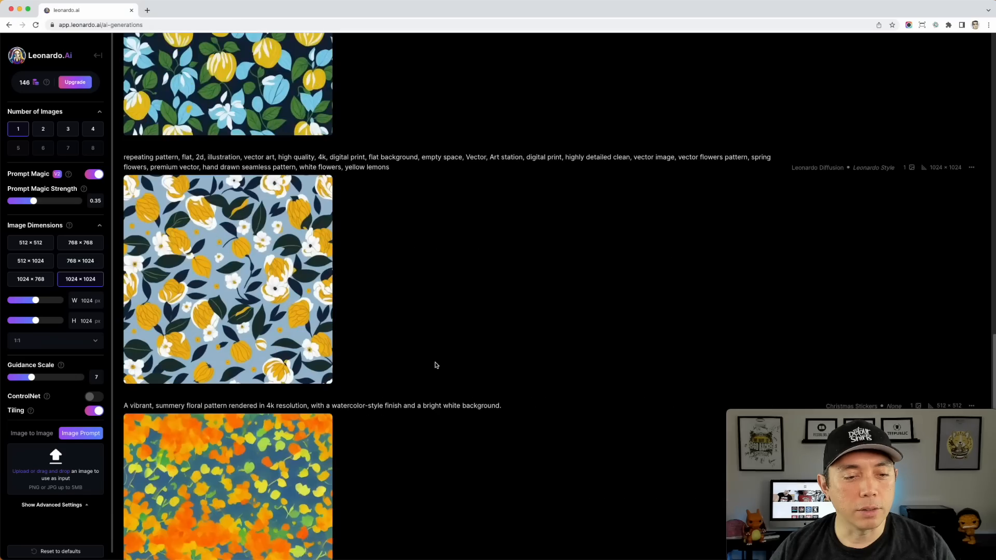
{"action": "scroll", "coordinate": [415, 296], "scroll_direction": "up", "scroll_amount": 15}
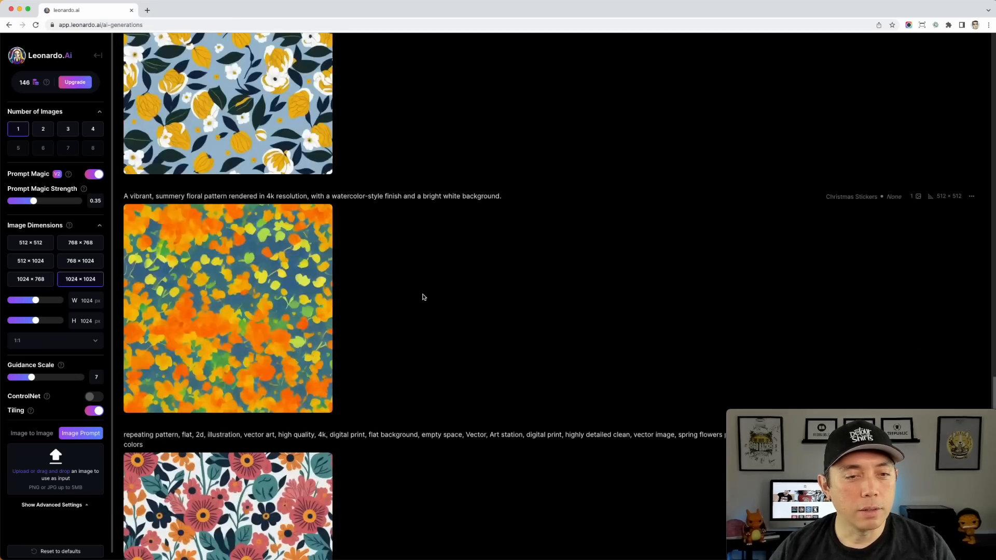
{"action": "scroll", "coordinate": [410, 298], "scroll_direction": "up", "scroll_amount": 15}
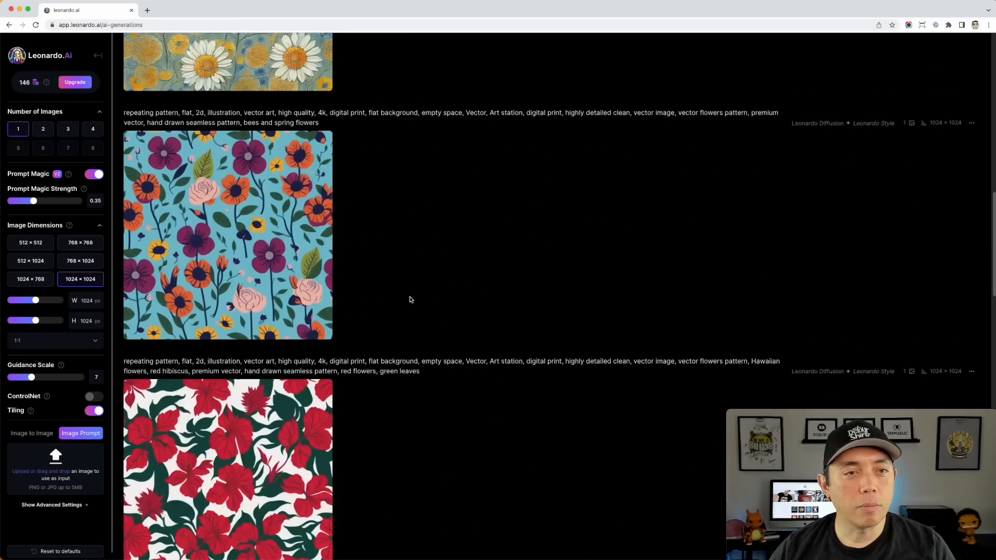
{"action": "mouse_move", "coordinate": [294, 290]}
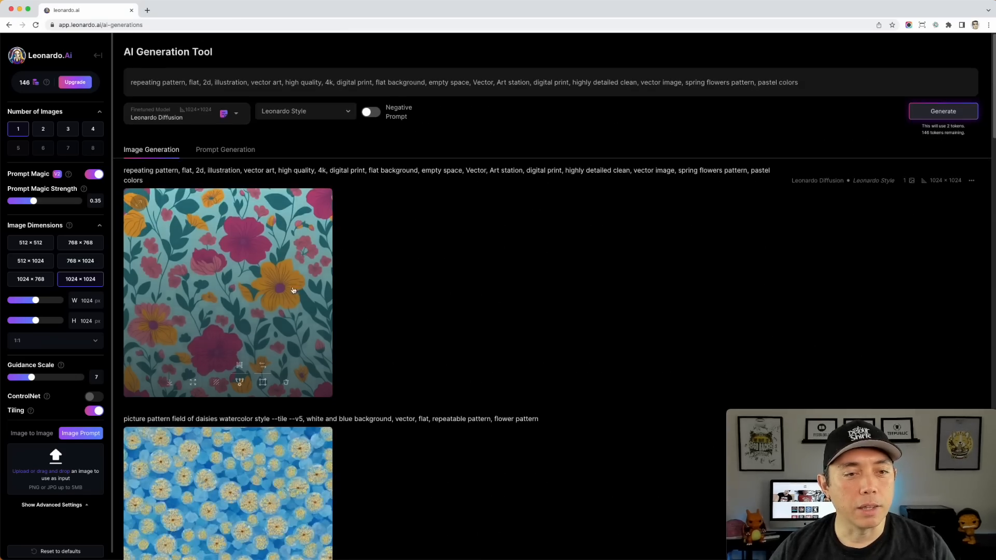
Download the new spring flowers pattern from its enlarged view and upload it to Redbubble as a new work
{"action": "left_click", "coordinate": [283, 254]}
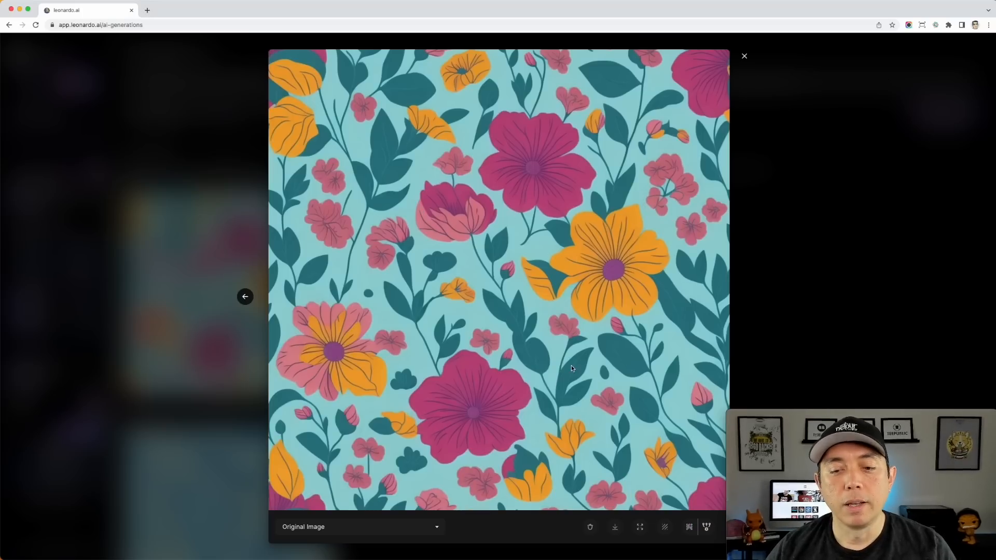
{"action": "left_click", "coordinate": [615, 527]}
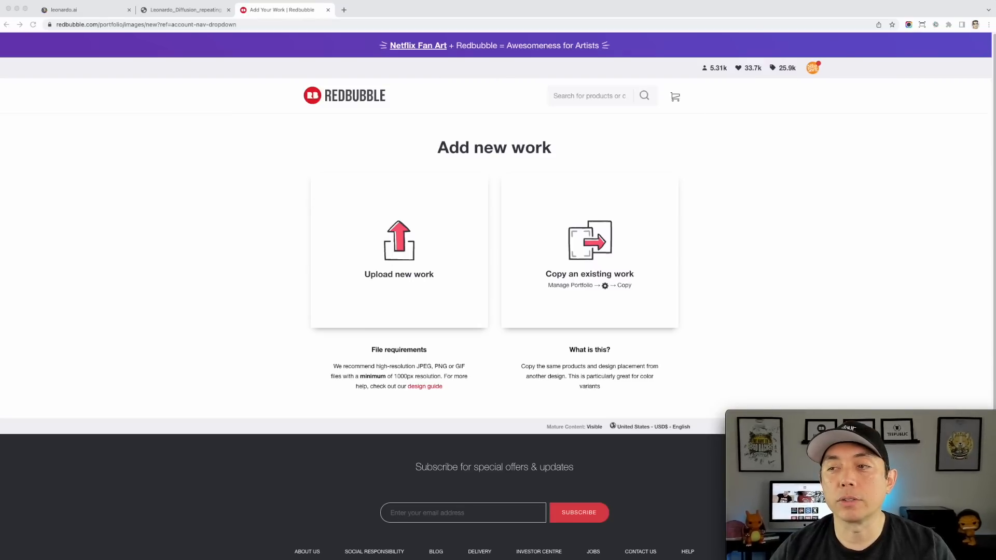
{"action": "left_click_drag", "start_coordinate": [782, 195], "coordinate": [403, 228]}
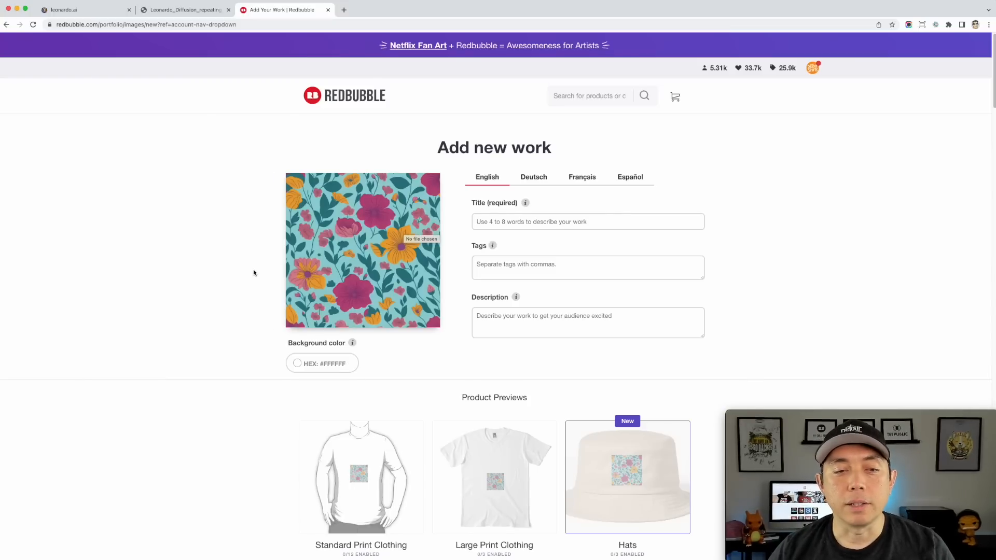
Edit the Phone Cases & Skins product and apply the Regular grid pattern to its image
{"action": "scroll", "coordinate": [253, 271], "scroll_direction": "down", "scroll_amount": 2}
{"action": "scroll", "coordinate": [400, 228], "scroll_direction": "down", "scroll_amount": 5}
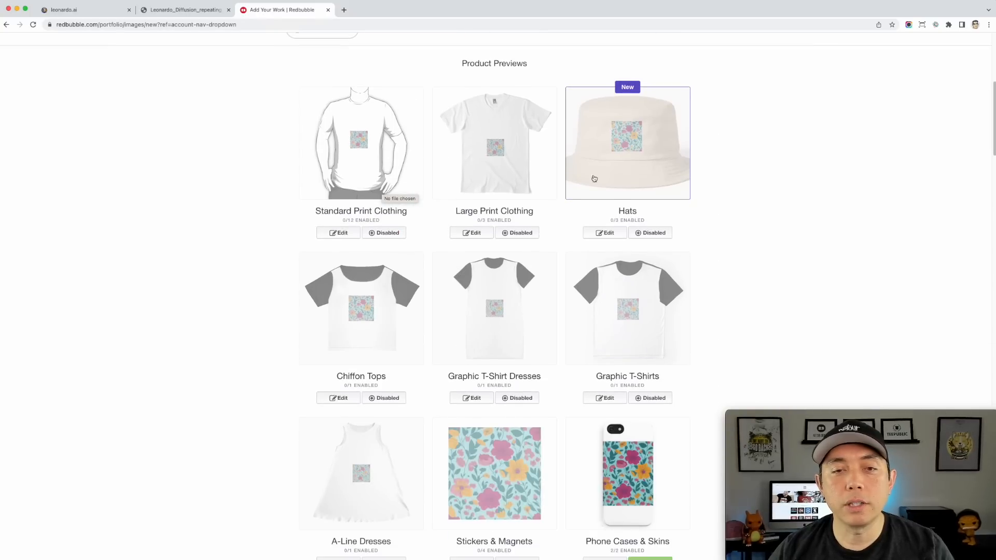
{"action": "scroll", "coordinate": [577, 213], "scroll_direction": "down", "scroll_amount": 2}
{"action": "scroll", "coordinate": [576, 233], "scroll_direction": "down", "scroll_amount": 3}
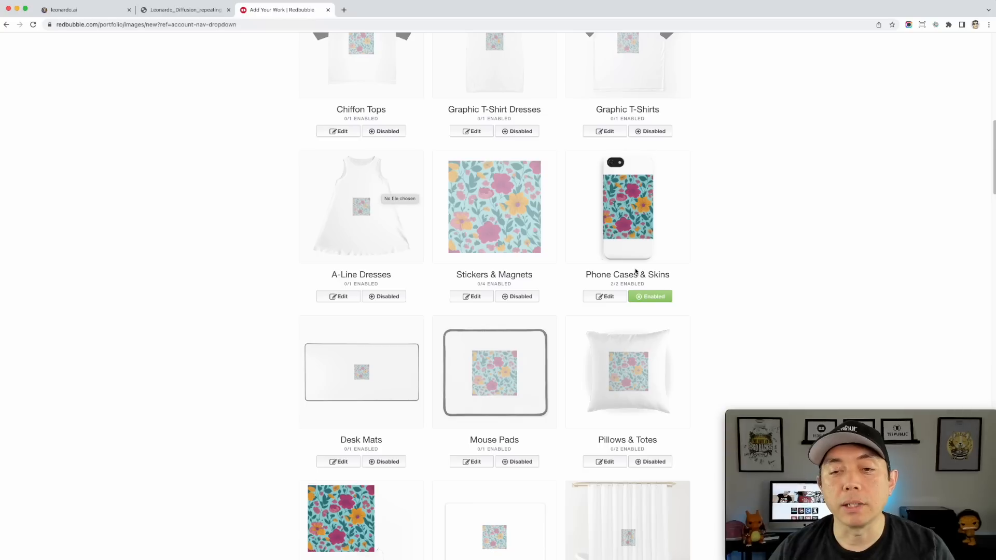
{"action": "left_click", "coordinate": [608, 297]}
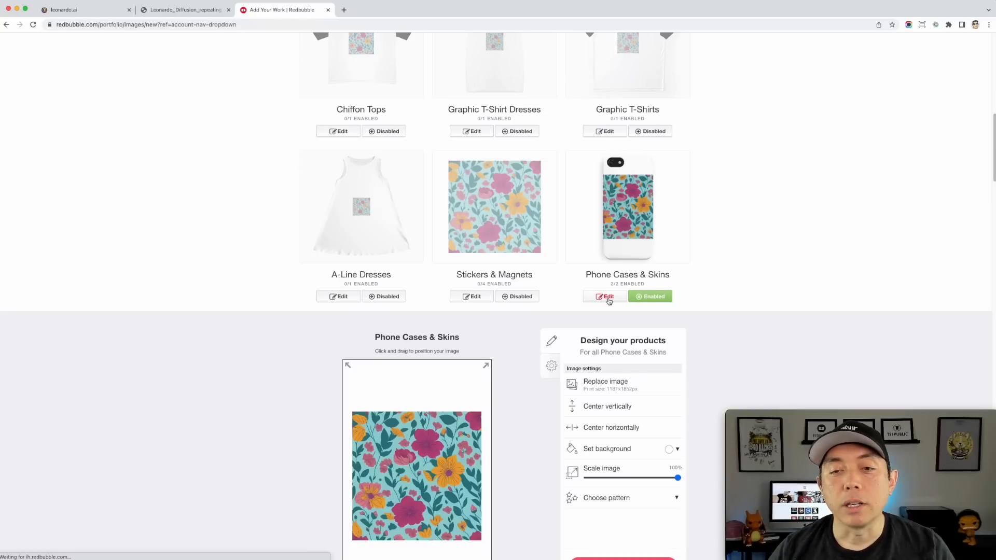
{"action": "scroll", "coordinate": [659, 253], "scroll_direction": "down", "scroll_amount": 4}
{"action": "left_click", "coordinate": [617, 487]}
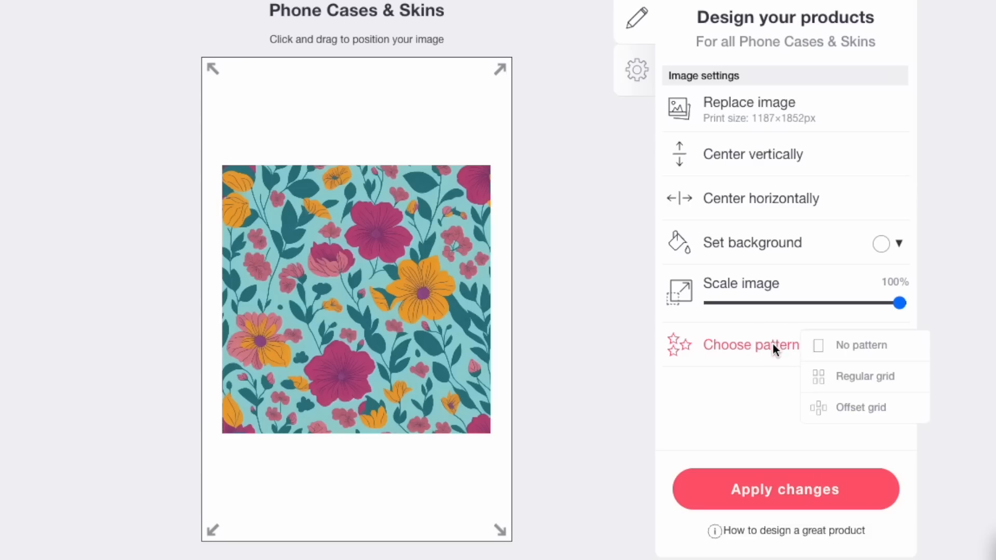
{"action": "left_click", "coordinate": [857, 376]}
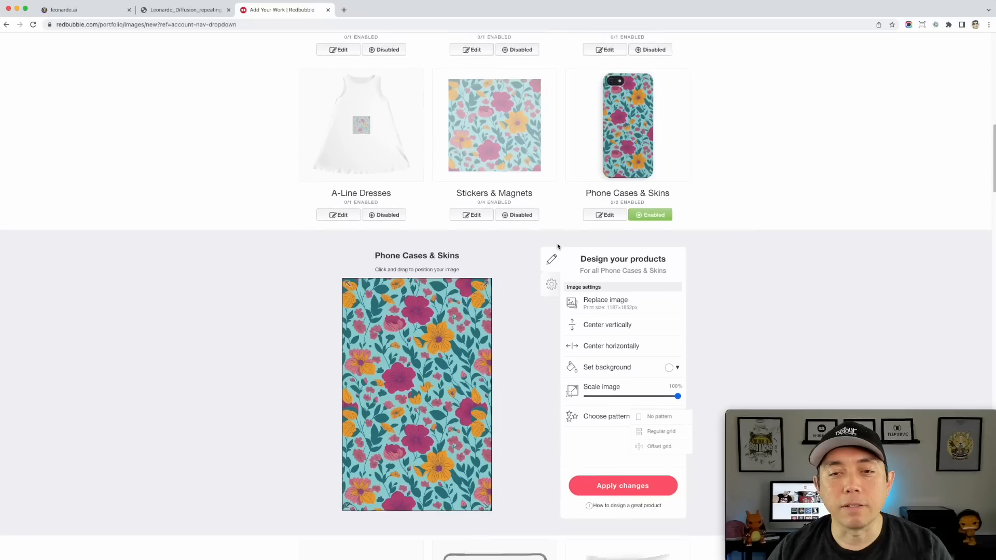
Edit the Mouse Pads product and tile its image with the Regular grid pattern
{"action": "scroll", "coordinate": [556, 245], "scroll_direction": "down", "scroll_amount": 10}
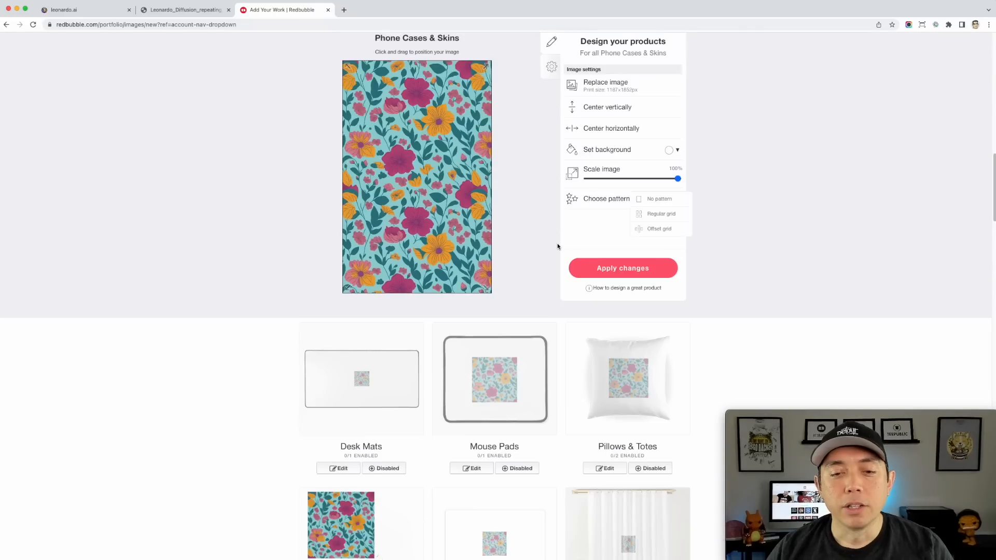
{"action": "scroll", "coordinate": [557, 246], "scroll_direction": "down", "scroll_amount": 5}
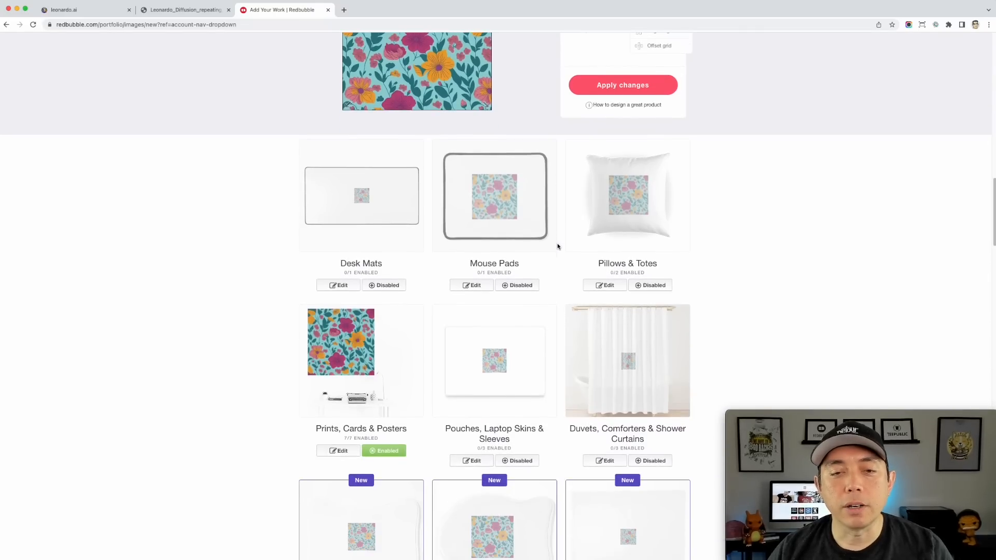
{"action": "left_click", "coordinate": [512, 225]}
{"action": "scroll", "coordinate": [410, 209], "scroll_direction": "down", "scroll_amount": 5}
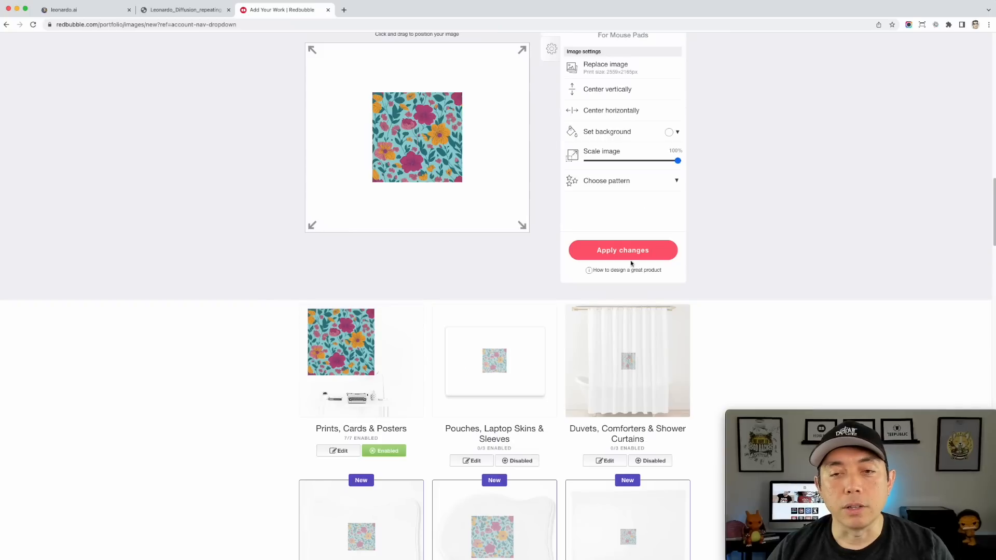
{"action": "left_click", "coordinate": [617, 181]}
{"action": "left_click", "coordinate": [661, 196]}
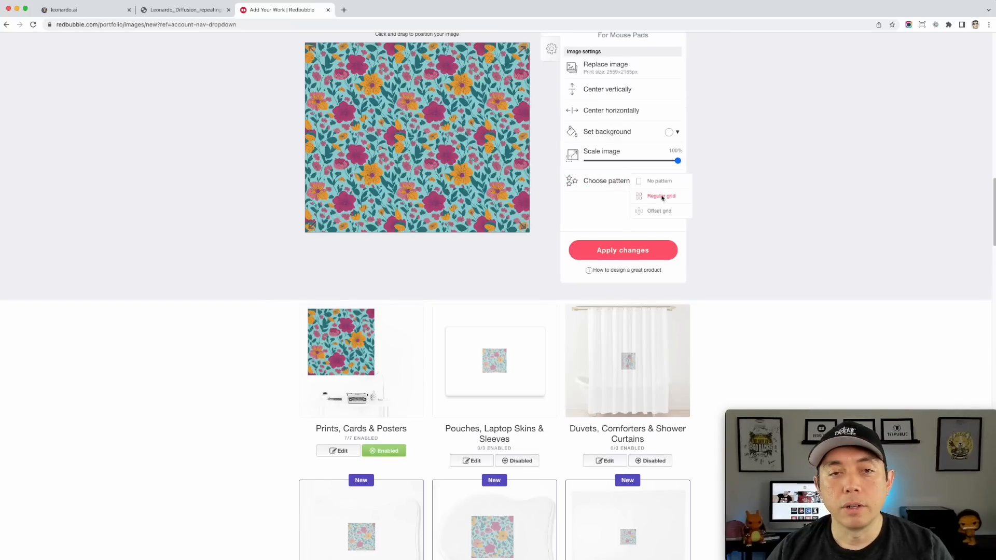
Enable the Pillows & Totes product and tile its image with the Regular grid pattern, and also enable the Mouse Pads product
{"action": "scroll", "coordinate": [661, 198], "scroll_direction": "up", "scroll_amount": 6}
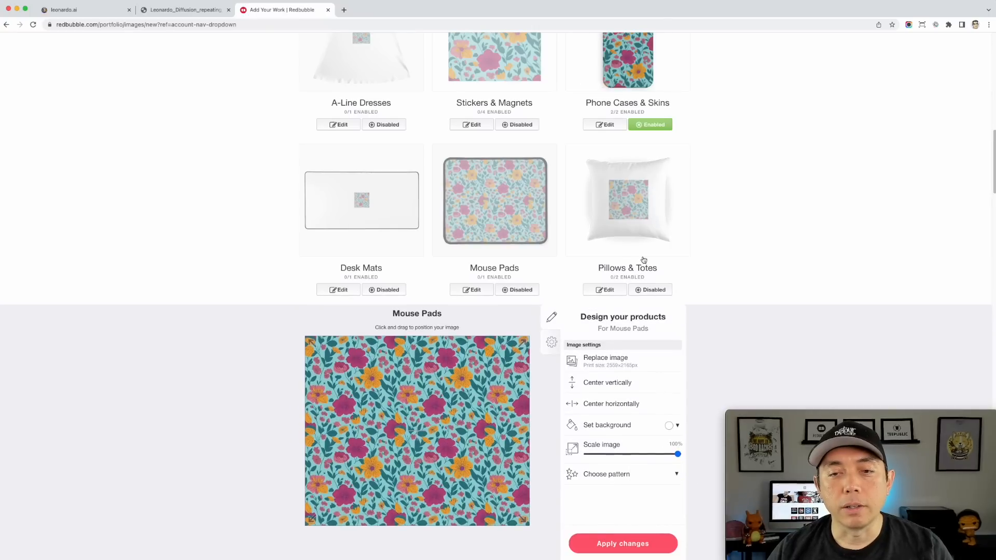
{"action": "left_click", "coordinate": [648, 289]}
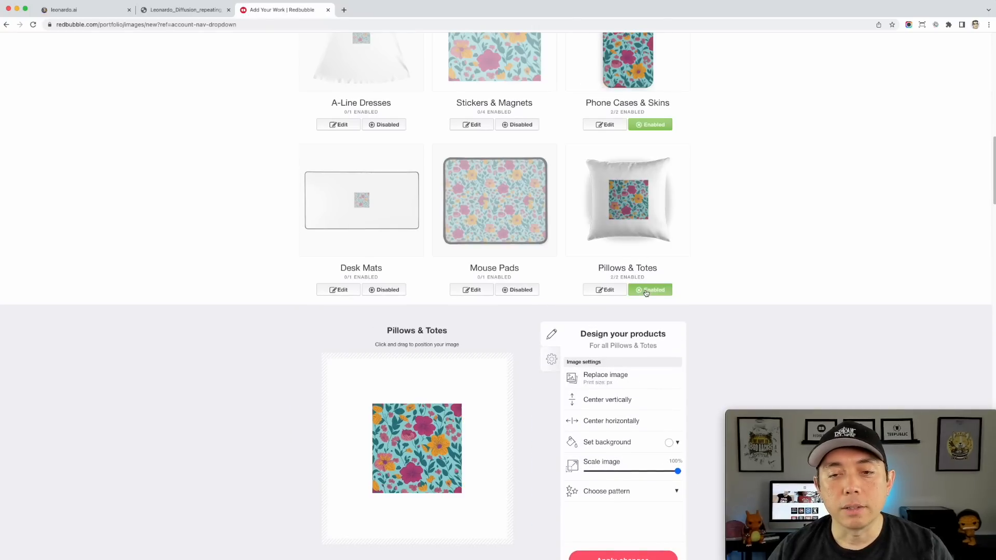
{"action": "scroll", "coordinate": [648, 317], "scroll_direction": "down", "scroll_amount": 3}
{"action": "left_click", "coordinate": [611, 338]}
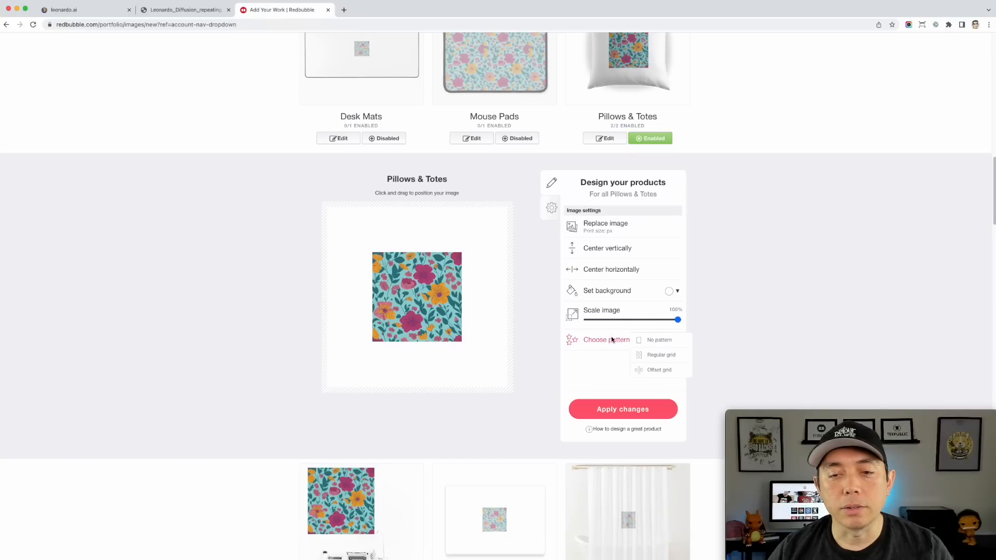
{"action": "left_click", "coordinate": [648, 355]}
{"action": "left_click", "coordinate": [644, 409]}
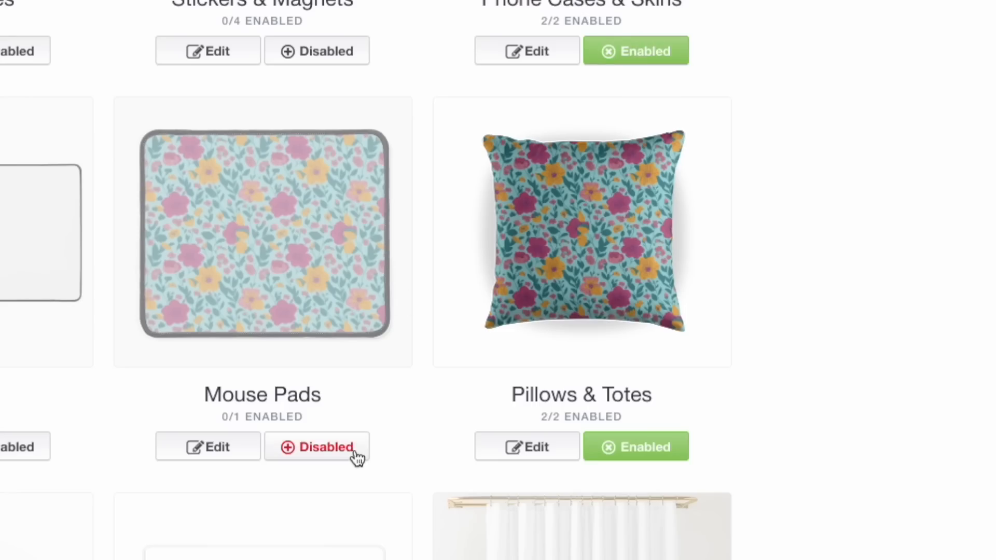
{"action": "left_click", "coordinate": [356, 454]}
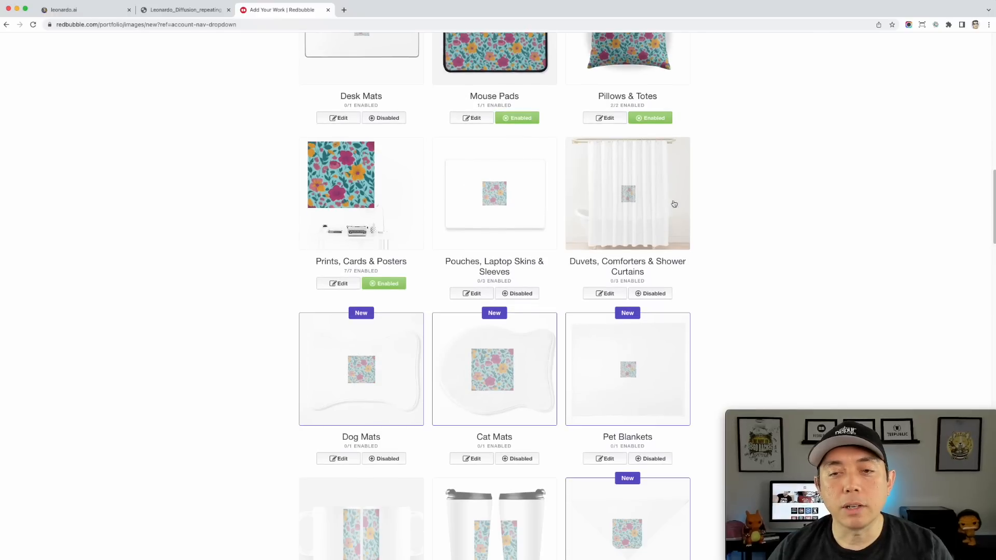
Enable the Duvets, Comforters & Shower Curtains product and tile its image with the Regular grid pattern at 100% scale
{"action": "left_click", "coordinate": [657, 294]}
{"action": "scroll", "coordinate": [661, 261], "scroll_direction": "down", "scroll_amount": 3}
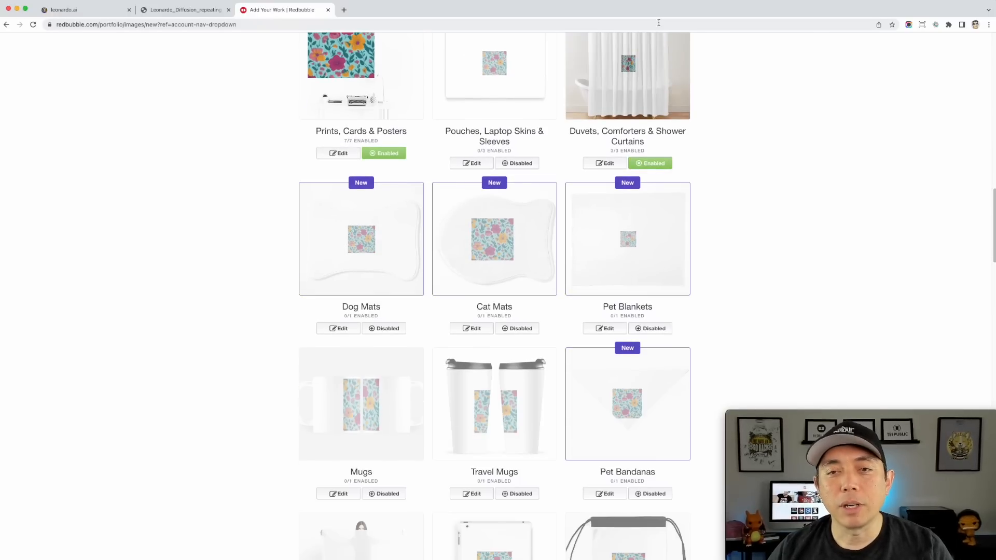
{"action": "left_click", "coordinate": [653, 63]}
{"action": "left_click", "coordinate": [628, 370]}
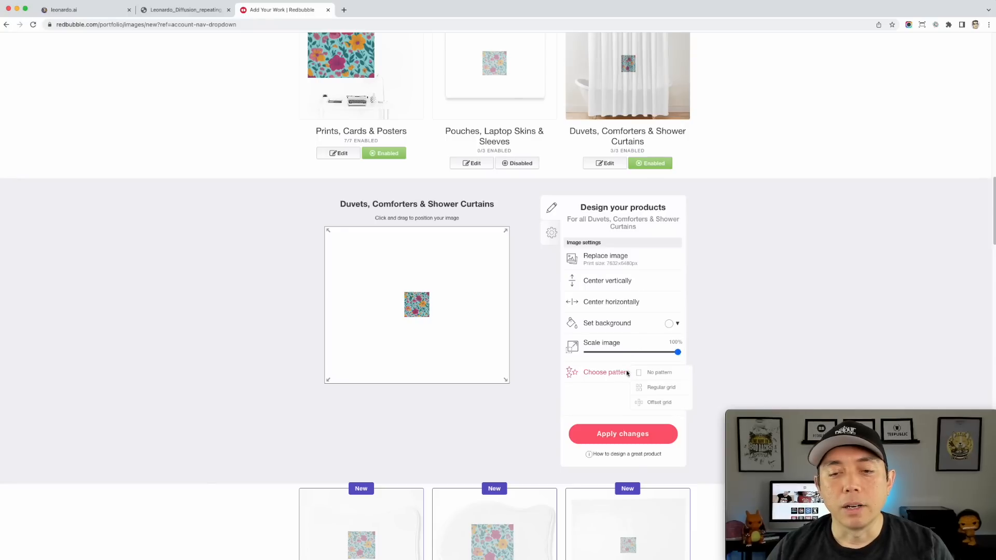
{"action": "left_click", "coordinate": [652, 387]}
{"action": "scroll", "coordinate": [698, 207], "scroll_direction": "up", "scroll_amount": 3}
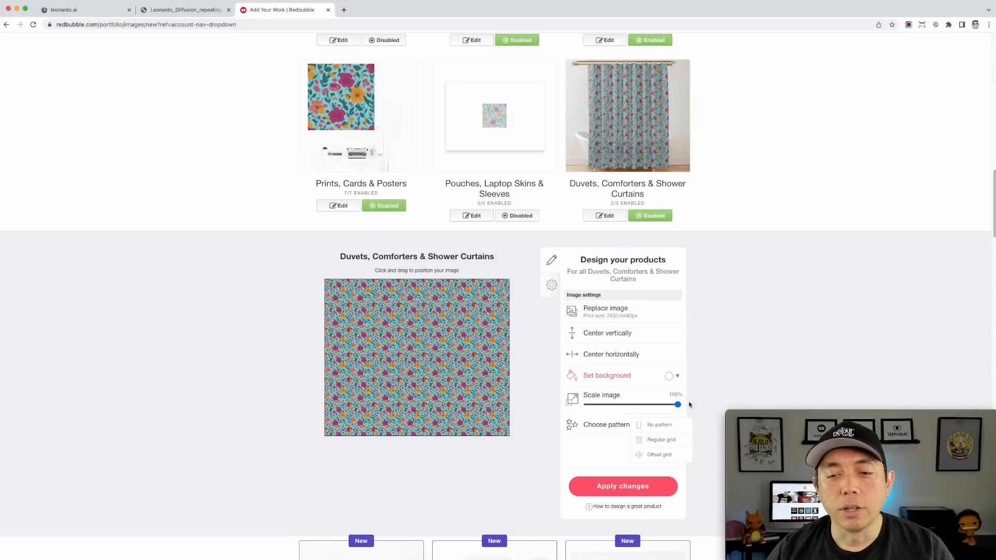
{"action": "left_click_drag", "start_coordinate": [676, 404], "coordinate": [709, 403]}
{"action": "scroll", "coordinate": [664, 359], "scroll_direction": "down", "scroll_amount": 5}
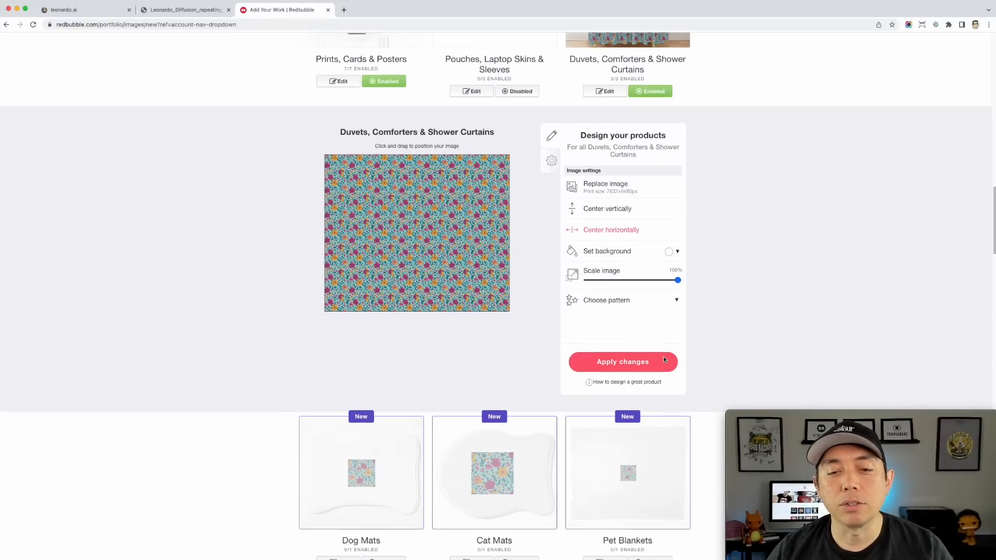
Enable the Masks product and tile its image with the Regular grid pattern
{"action": "scroll", "coordinate": [664, 359], "scroll_direction": "down", "scroll_amount": 3}
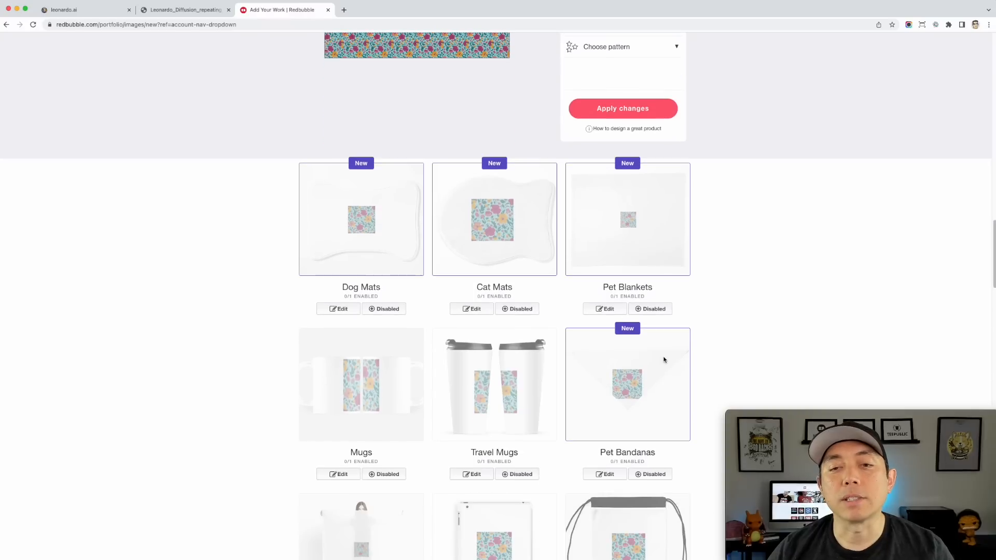
{"action": "scroll", "coordinate": [664, 359], "scroll_direction": "down", "scroll_amount": 1}
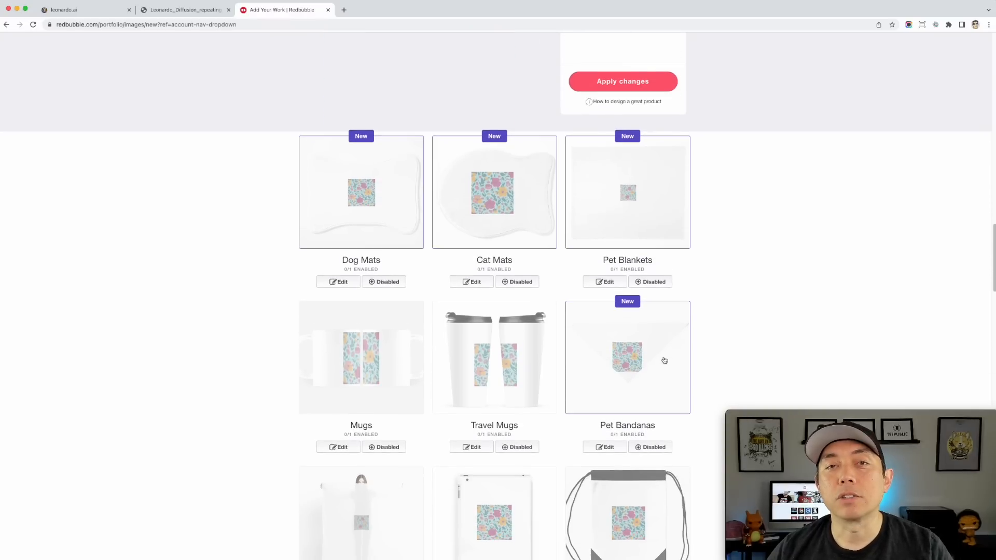
{"action": "scroll", "coordinate": [663, 359], "scroll_direction": "down", "scroll_amount": 7}
{"action": "scroll", "coordinate": [664, 359], "scroll_direction": "down", "scroll_amount": 12}
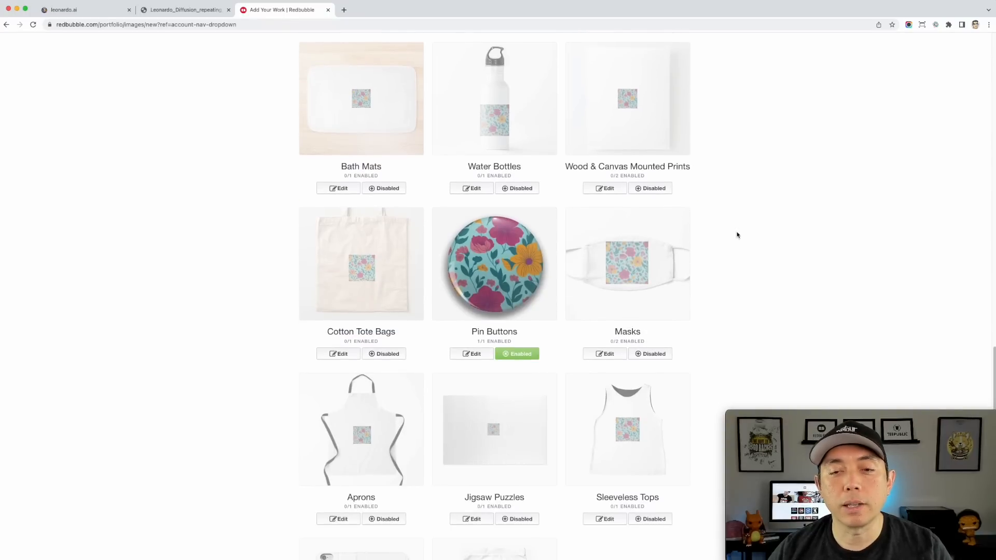
{"action": "left_click", "coordinate": [648, 354]}
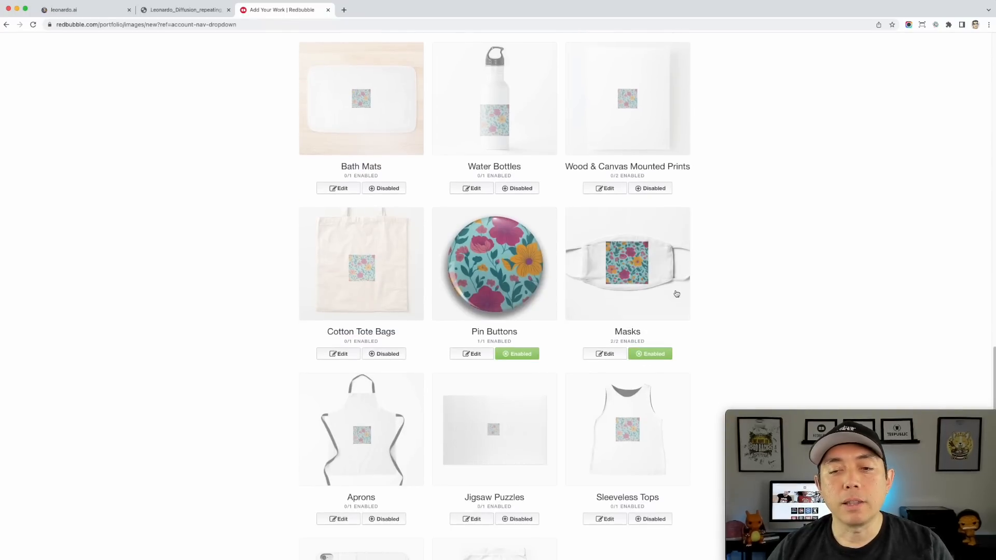
{"action": "scroll", "coordinate": [652, 241], "scroll_direction": "down", "scroll_amount": 3}
{"action": "left_click", "coordinate": [633, 152]}
{"action": "left_click", "coordinate": [626, 434]}
{"action": "left_click", "coordinate": [650, 449]}
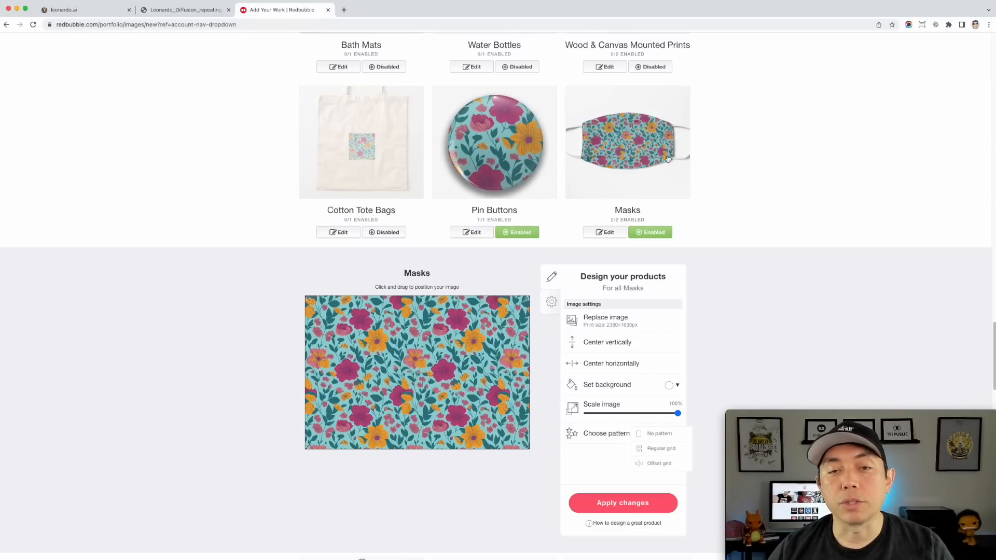
Look through the remaining products, down to the advanced ones, and return to the tiled products
{"action": "scroll", "coordinate": [635, 213], "scroll_direction": "down", "scroll_amount": 5}
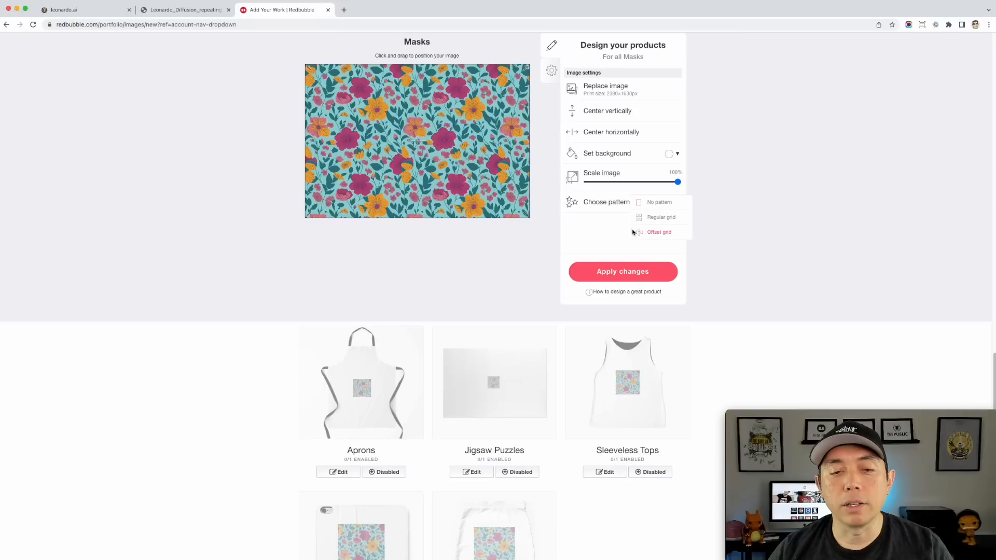
{"action": "scroll", "coordinate": [633, 231], "scroll_direction": "down", "scroll_amount": 10}
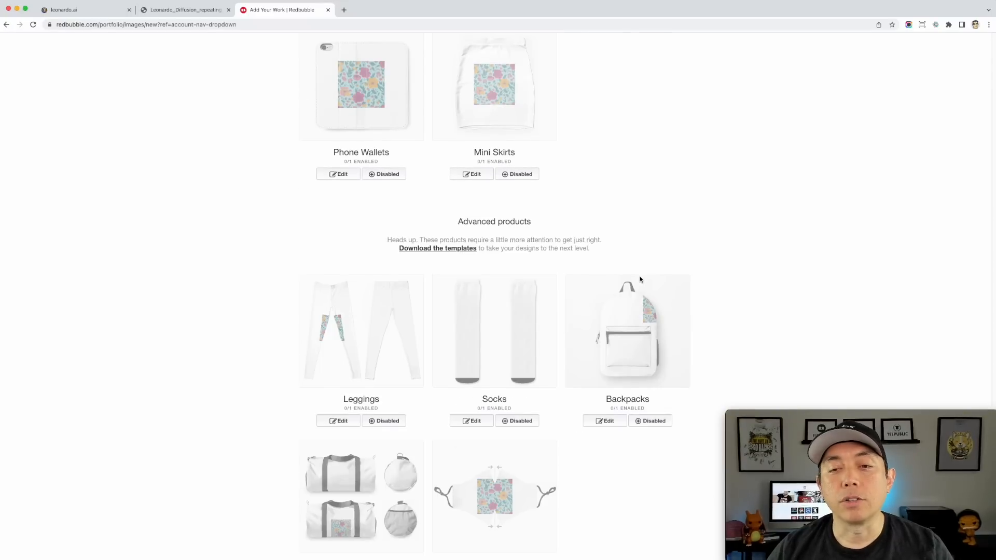
{"action": "scroll", "coordinate": [640, 280], "scroll_direction": "up", "scroll_amount": 20}
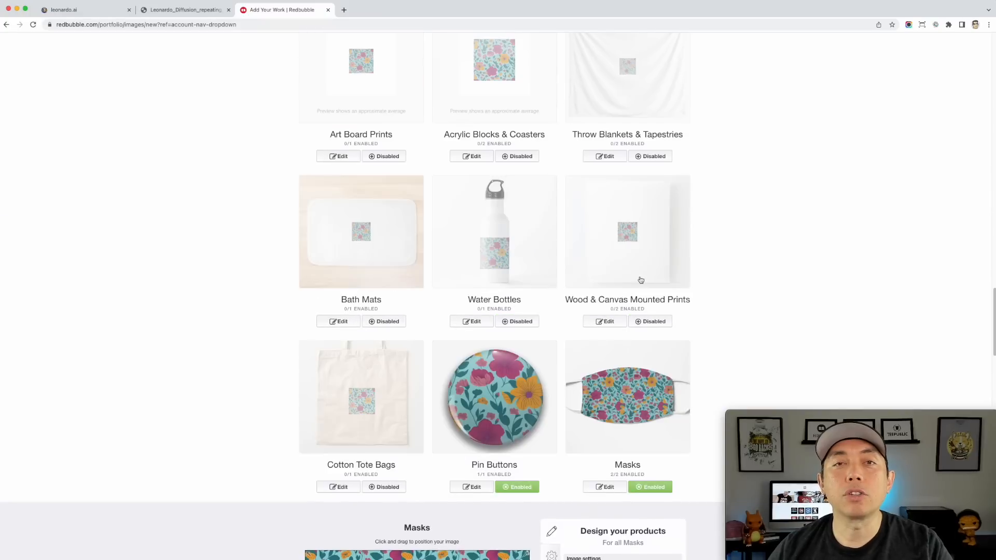
{"action": "scroll", "coordinate": [640, 280], "scroll_direction": "up", "scroll_amount": 20}
{"action": "scroll", "coordinate": [640, 280], "scroll_direction": "up", "scroll_amount": 6}
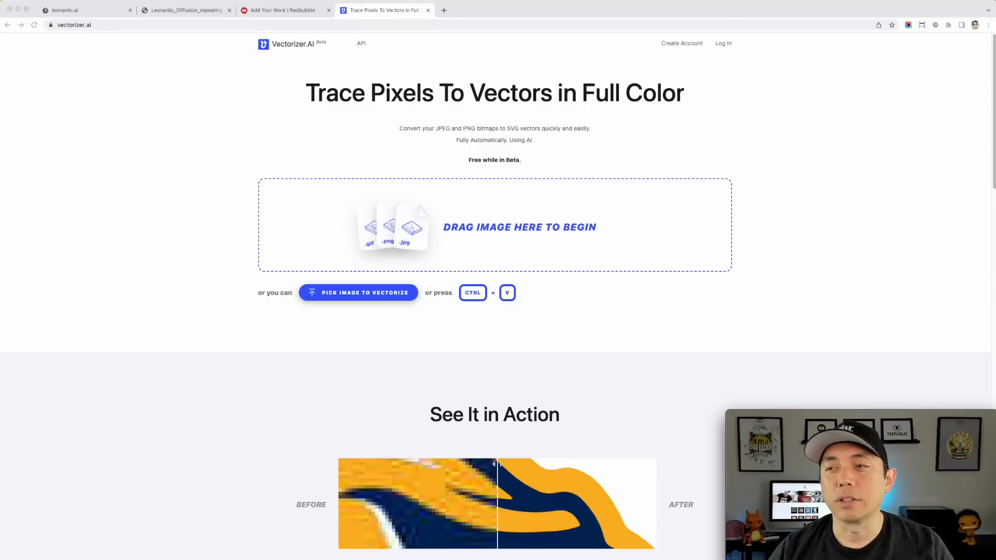
Switch to Vectorizer.AI, vectorize the downloaded floral pattern JPG and download the vectorized result
{"action": "left_click_drag", "start_coordinate": [994, 156], "coordinate": [522, 231]}
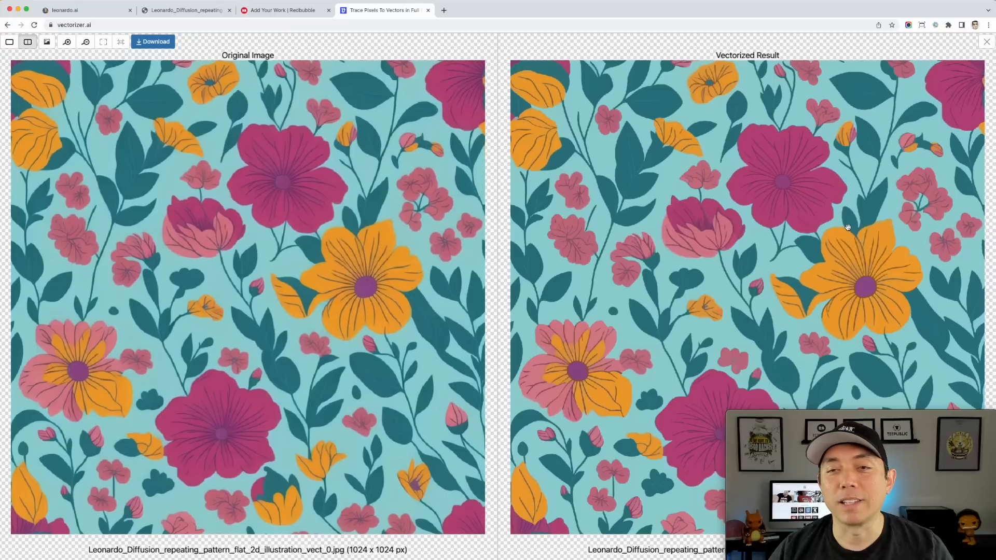
{"action": "left_click", "coordinate": [152, 44]}
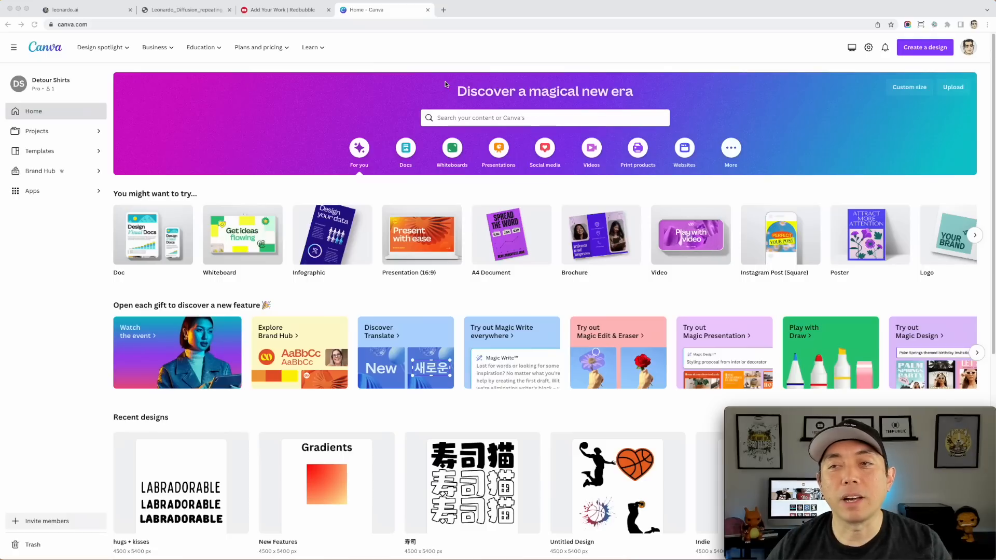
In Canva, create a new custom-size design of 4500 × 4500 px
{"action": "left_click", "coordinate": [923, 50]}
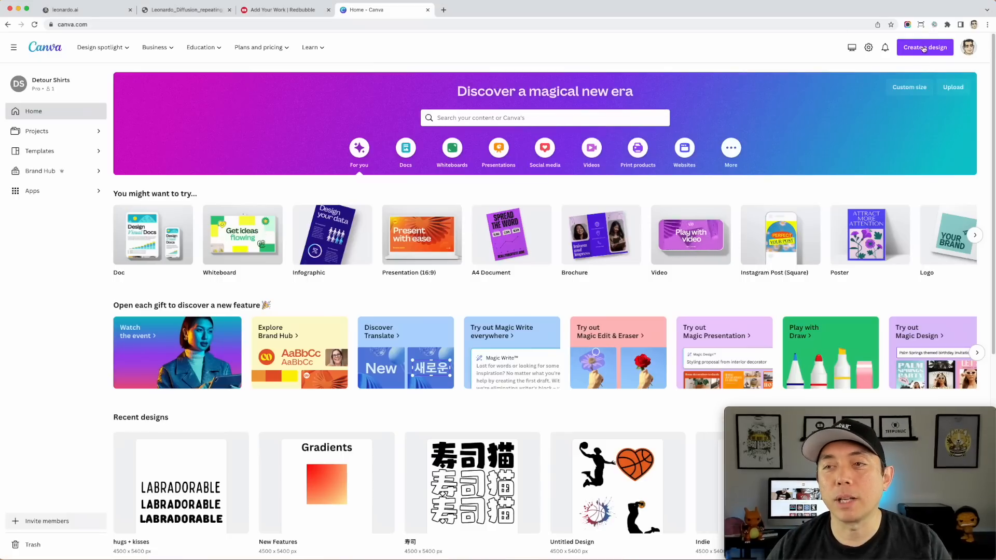
{"action": "left_click", "coordinate": [923, 50]}
{"action": "scroll", "coordinate": [830, 218], "scroll_direction": "down", "scroll_amount": 3}
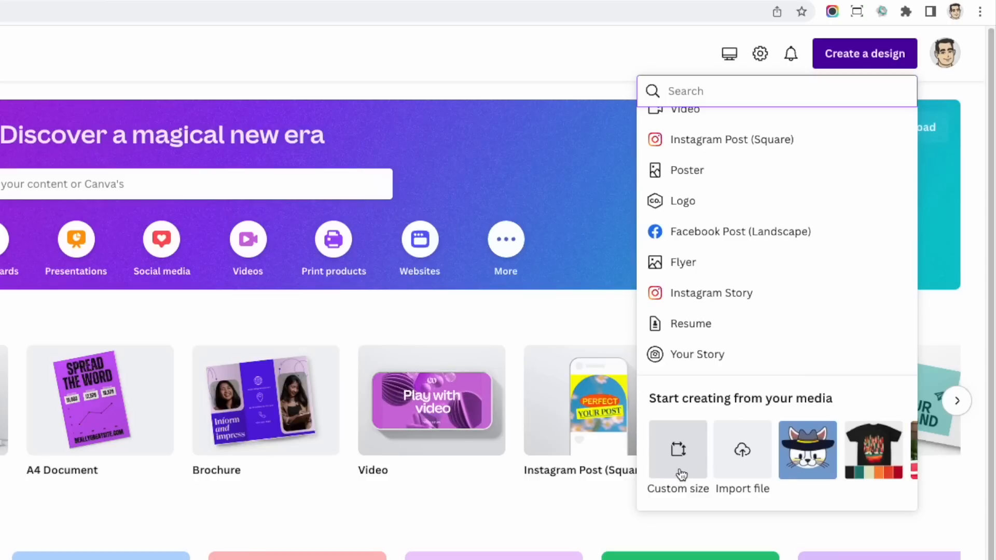
{"action": "left_click", "coordinate": [681, 472]}
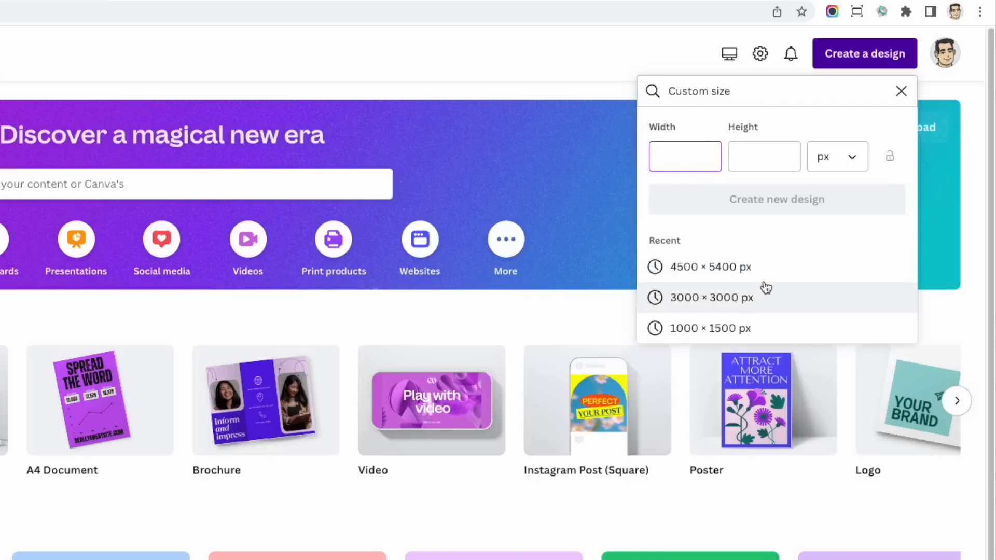
{"action": "type", "text": "4500"}
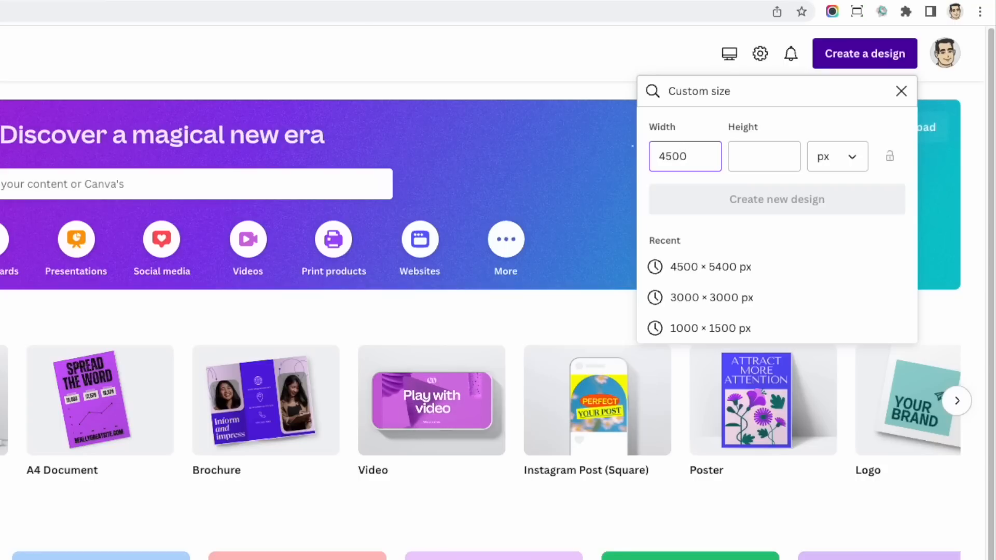
{"action": "key", "text": "Tab"}
{"action": "type", "text": "45"}
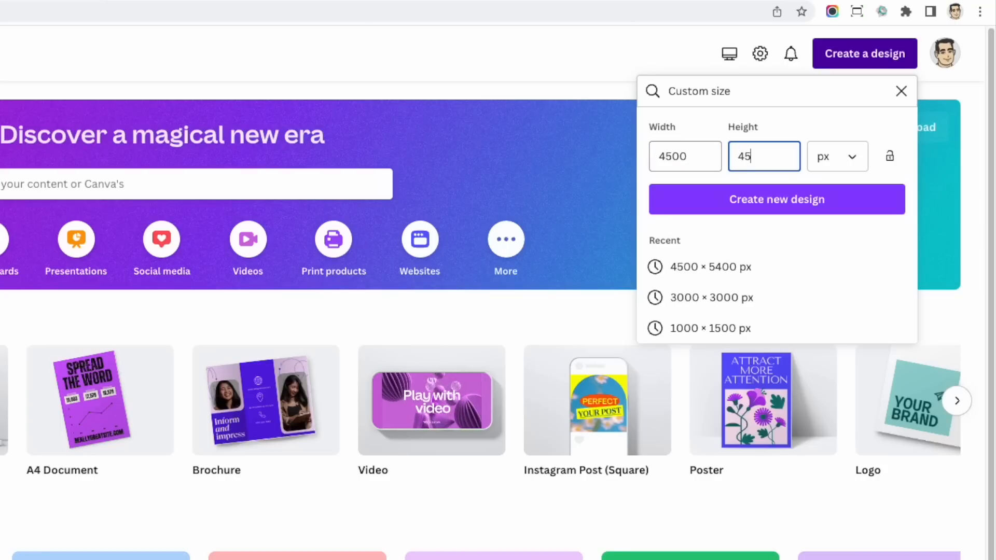
{"action": "type", "text": "00"}
{"action": "left_click", "coordinate": [733, 200]}
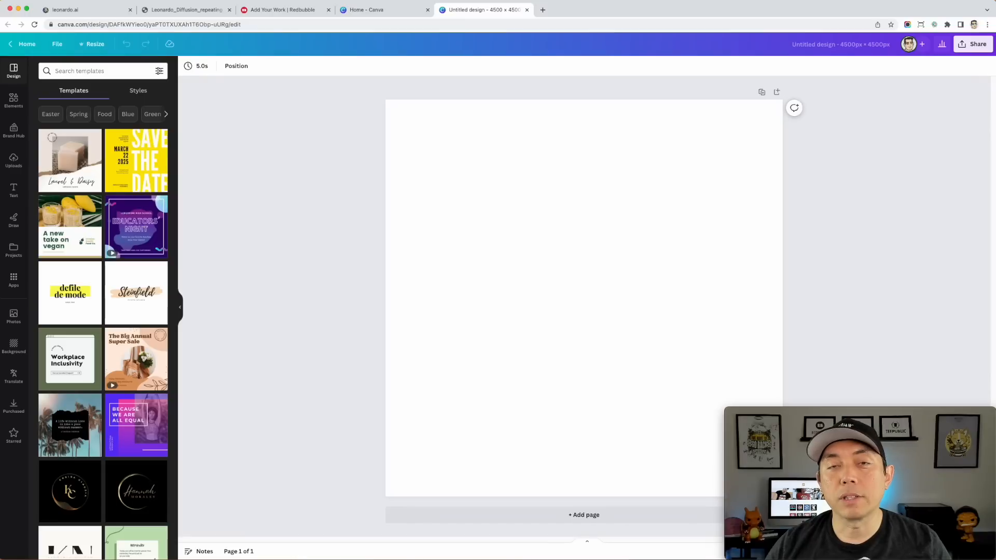
Upload the floral pattern image onto the blank page and enlarge it to fill the whole canvas
{"action": "left_click_drag", "start_coordinate": [682, 242], "coordinate": [501, 124]}
{"action": "left_click_drag", "start_coordinate": [545, 260], "coordinate": [803, 481]}
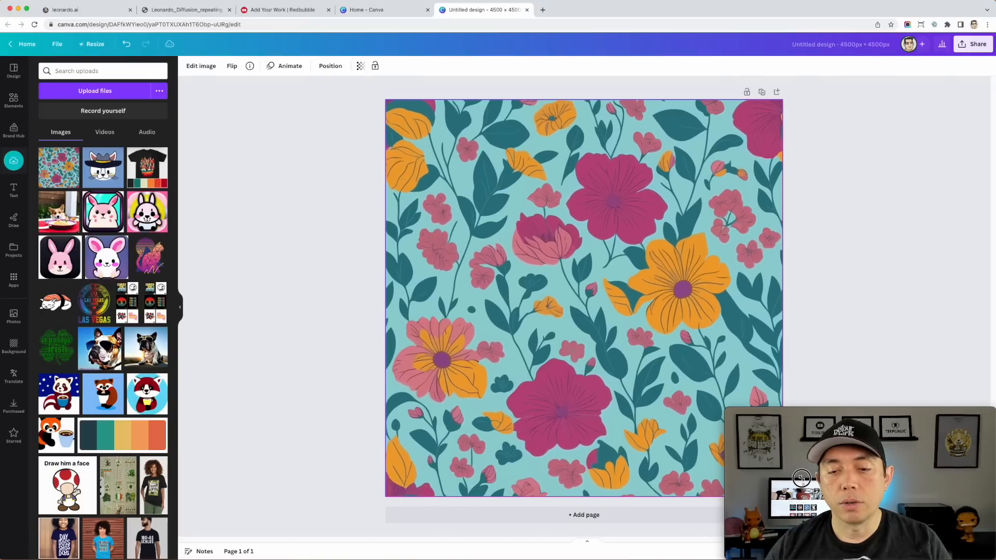
{"action": "left_click", "coordinate": [831, 203]}
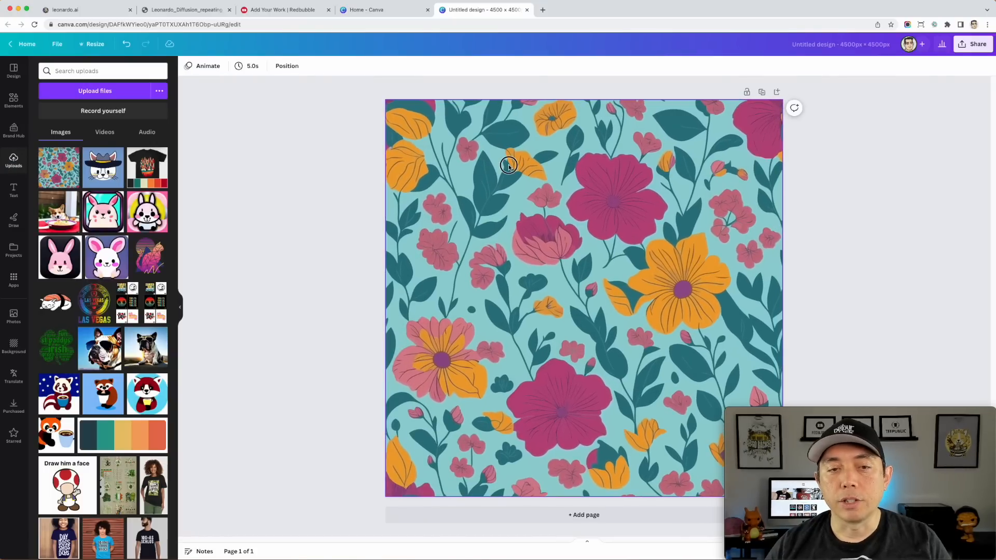
{"action": "left_click", "coordinate": [477, 342]}
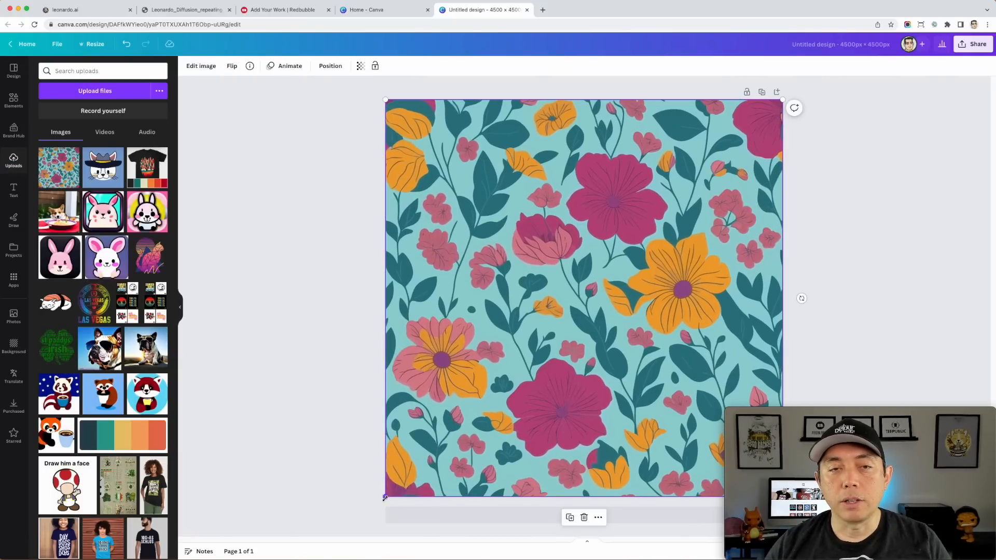
{"action": "left_click", "coordinate": [888, 152]}
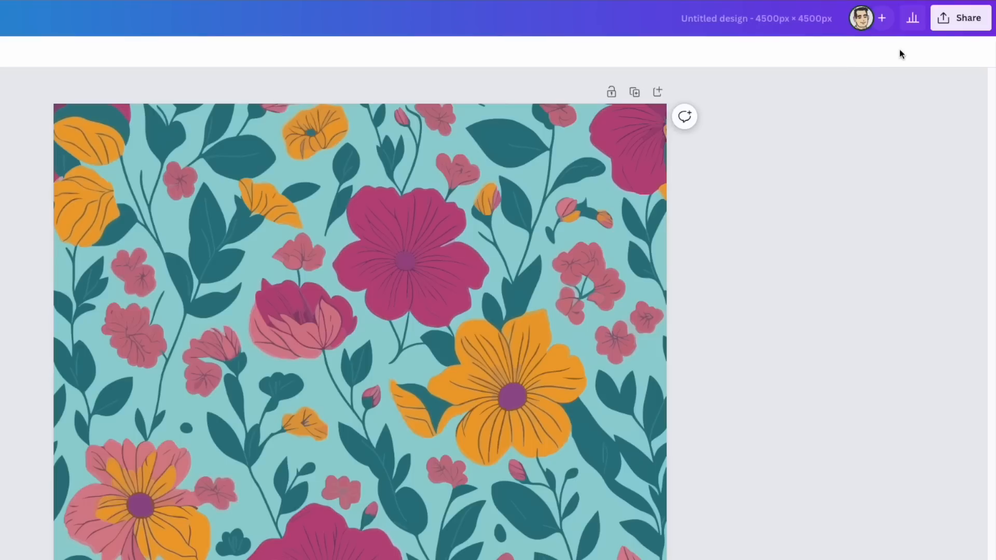
Download the design as a PNG at size 1, 4,500 × 4,500 px
{"action": "left_click", "coordinate": [959, 18]}
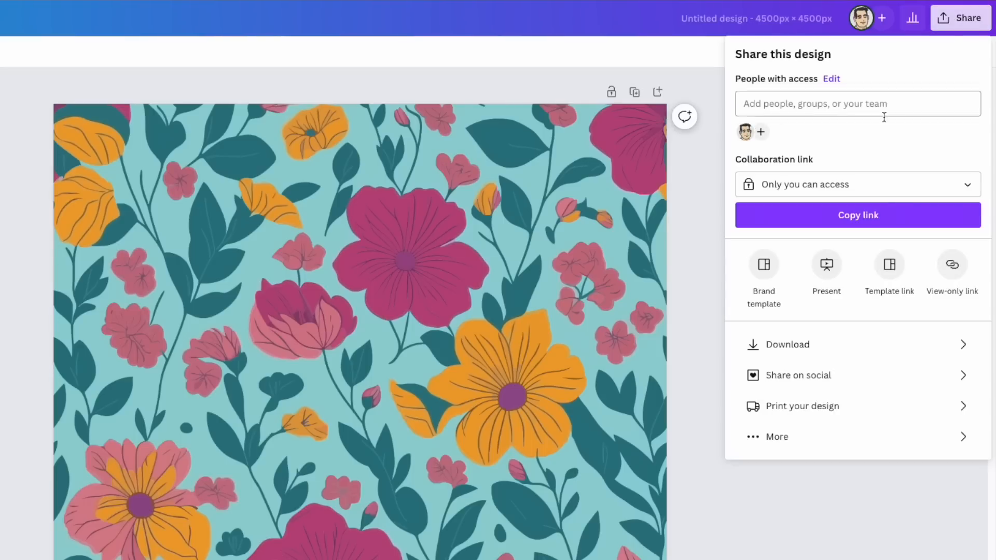
{"action": "left_click", "coordinate": [776, 344]}
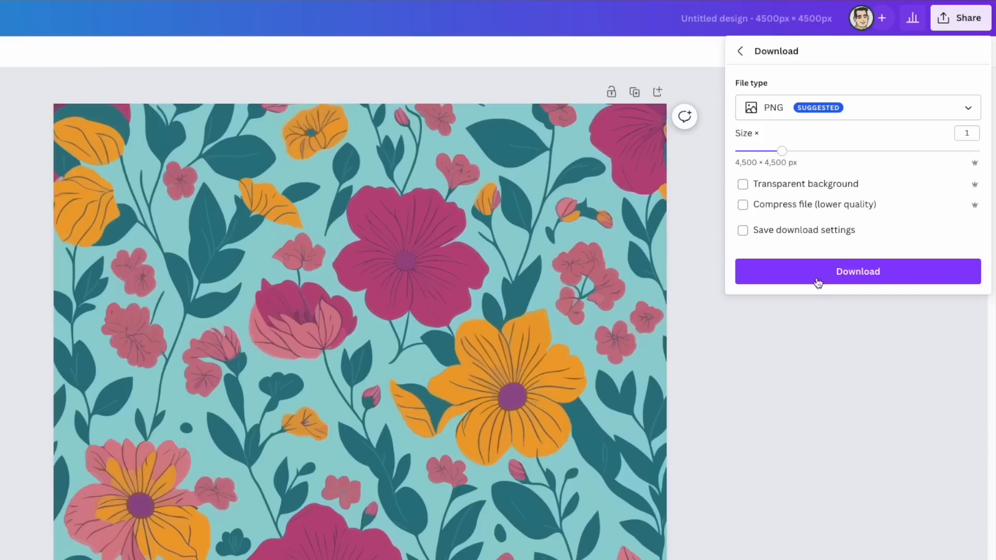
{"action": "left_click", "coordinate": [857, 273]}
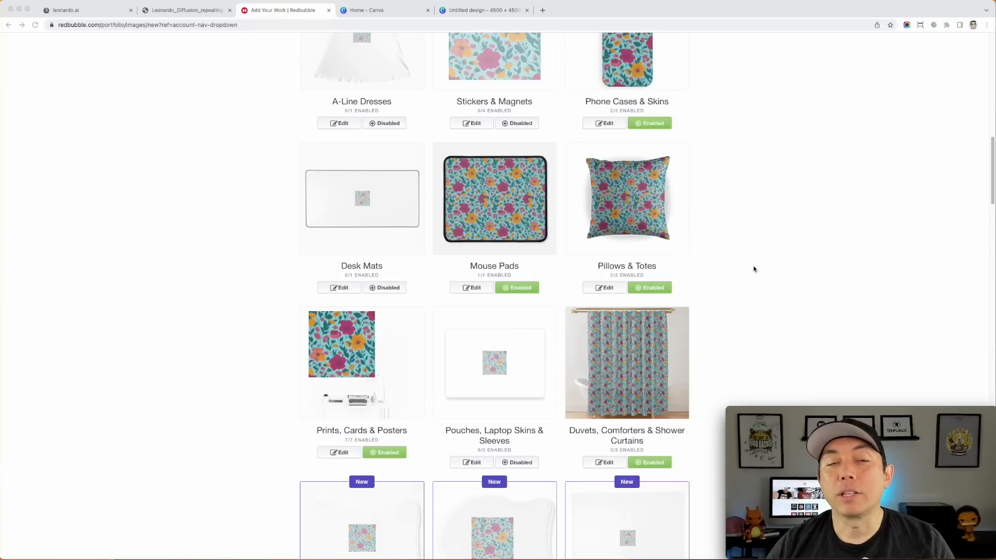
Return to the Redbubble upload page and look over the products carrying the tiled pattern
{"action": "scroll", "coordinate": [754, 269], "scroll_direction": "down", "scroll_amount": 1}
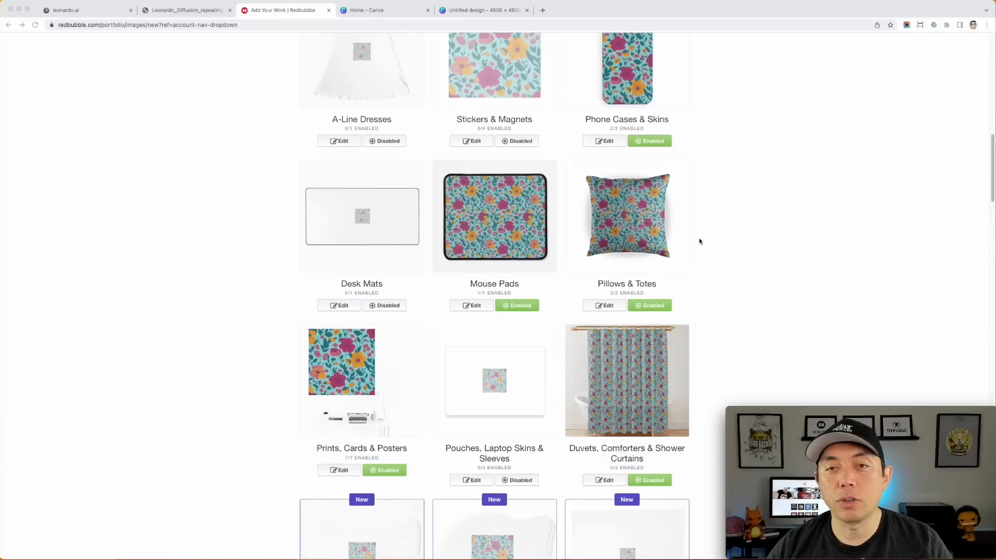
{"action": "scroll", "coordinate": [694, 146], "scroll_direction": "up", "scroll_amount": 5}
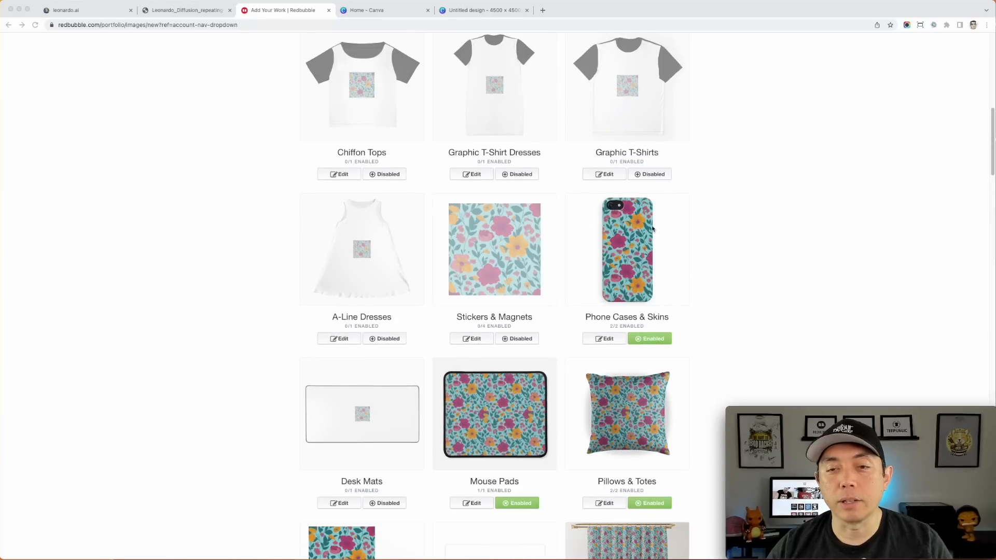
Enable the Duffle Bags product under advanced products and tile the design across it as a regular grid at full scale
{"action": "scroll", "coordinate": [689, 282], "scroll_direction": "down", "scroll_amount": 15}
{"action": "scroll", "coordinate": [573, 363], "scroll_direction": "down", "scroll_amount": 19}
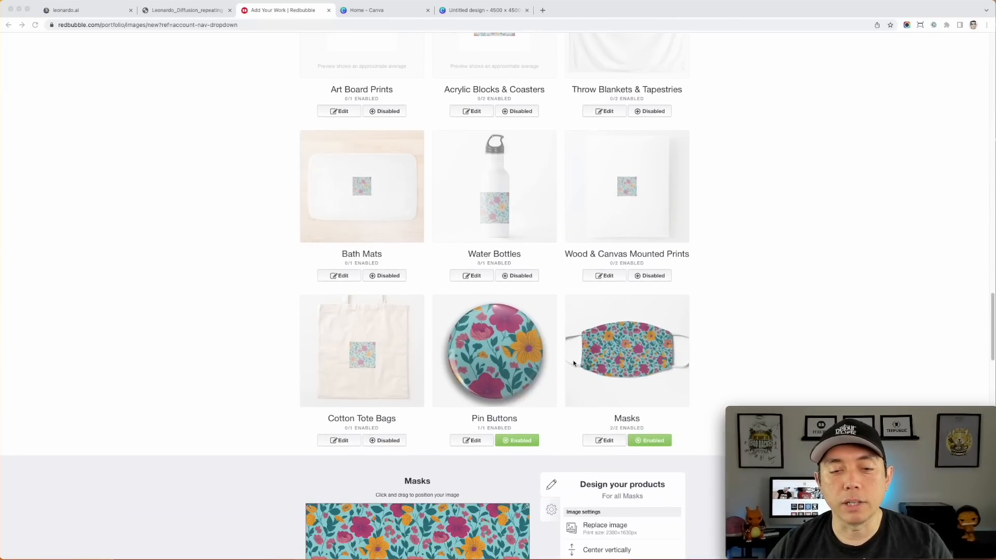
{"action": "scroll", "coordinate": [516, 354], "scroll_direction": "down", "scroll_amount": 16}
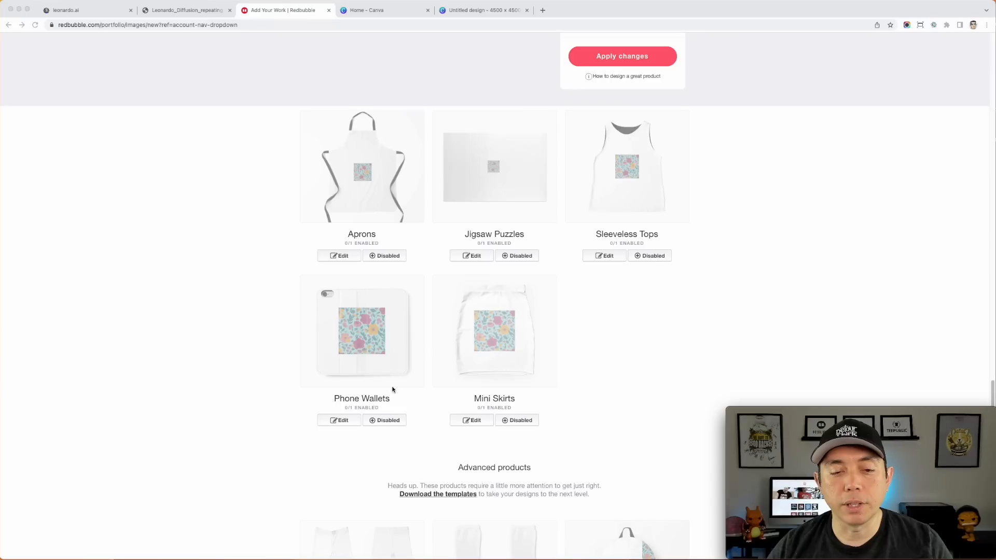
{"action": "scroll", "coordinate": [451, 279], "scroll_direction": "down", "scroll_amount": 17}
{"action": "scroll", "coordinate": [459, 308], "scroll_direction": "up", "scroll_amount": 5}
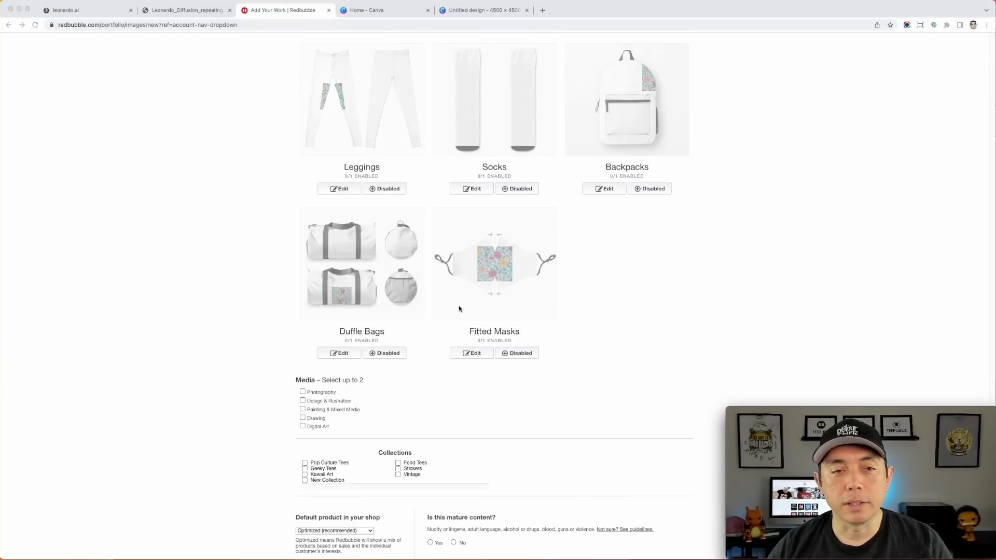
{"action": "left_click", "coordinate": [393, 355]}
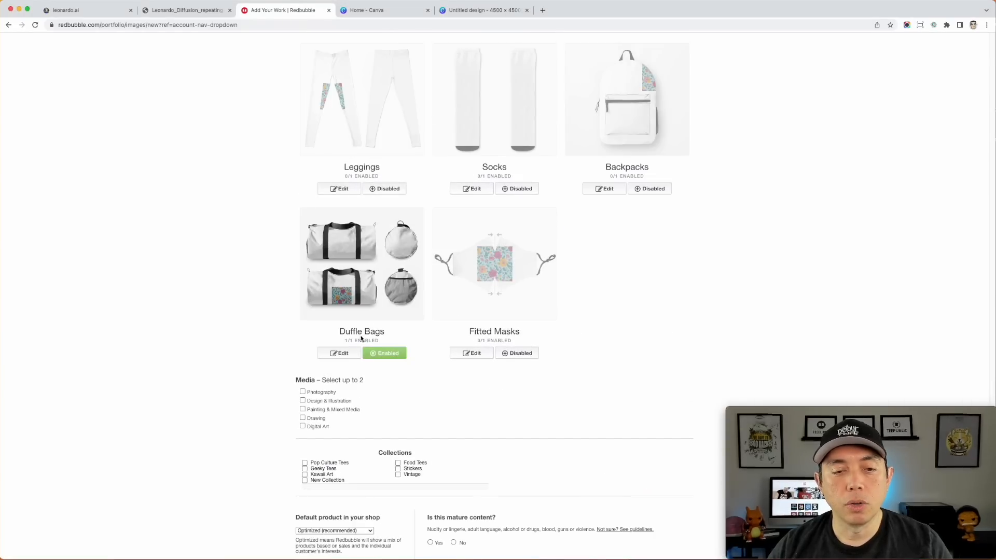
{"action": "left_click", "coordinate": [368, 311]}
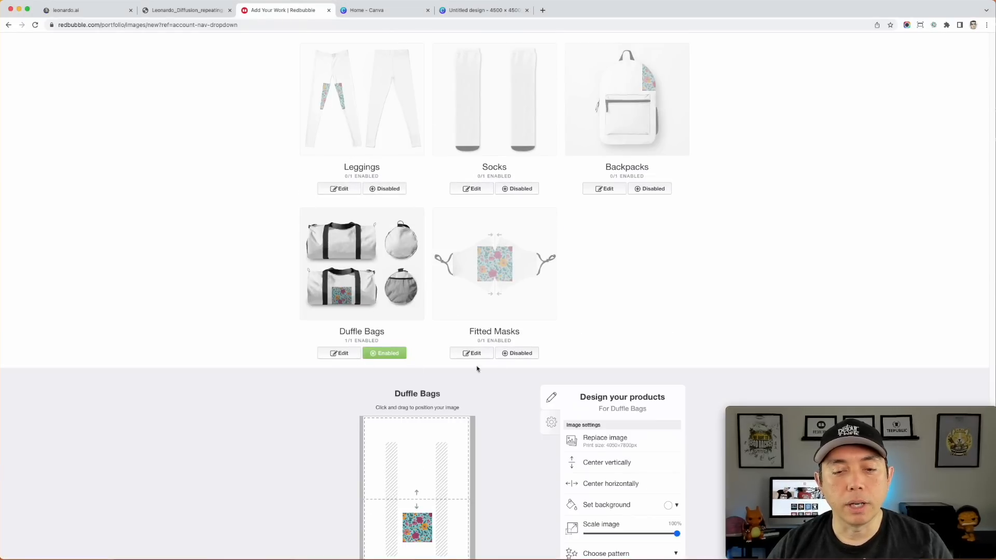
{"action": "left_click", "coordinate": [583, 360]}
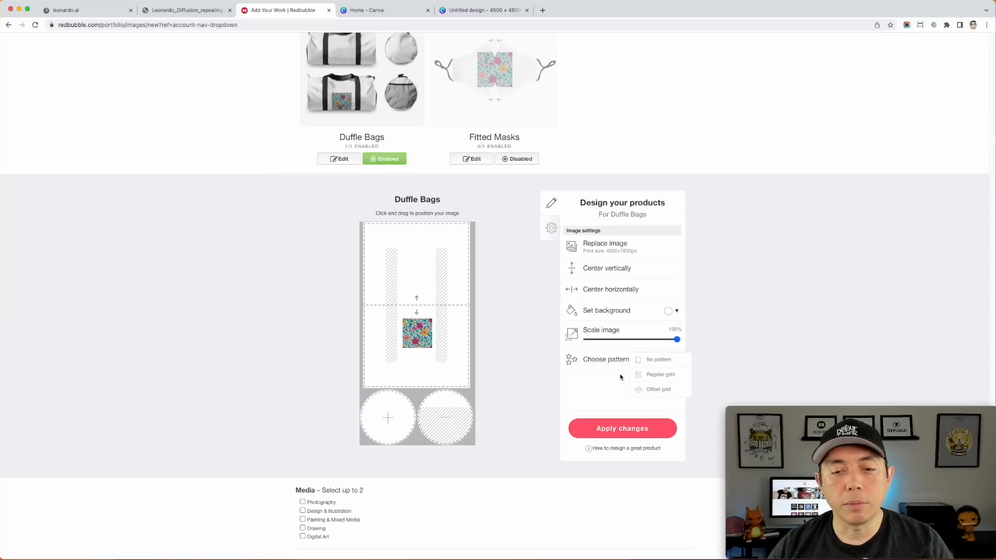
{"action": "left_click", "coordinate": [650, 375]}
{"action": "left_click_drag", "start_coordinate": [675, 340], "coordinate": [707, 338]}
{"action": "scroll", "coordinate": [457, 282], "scroll_direction": "up", "scroll_amount": 10}
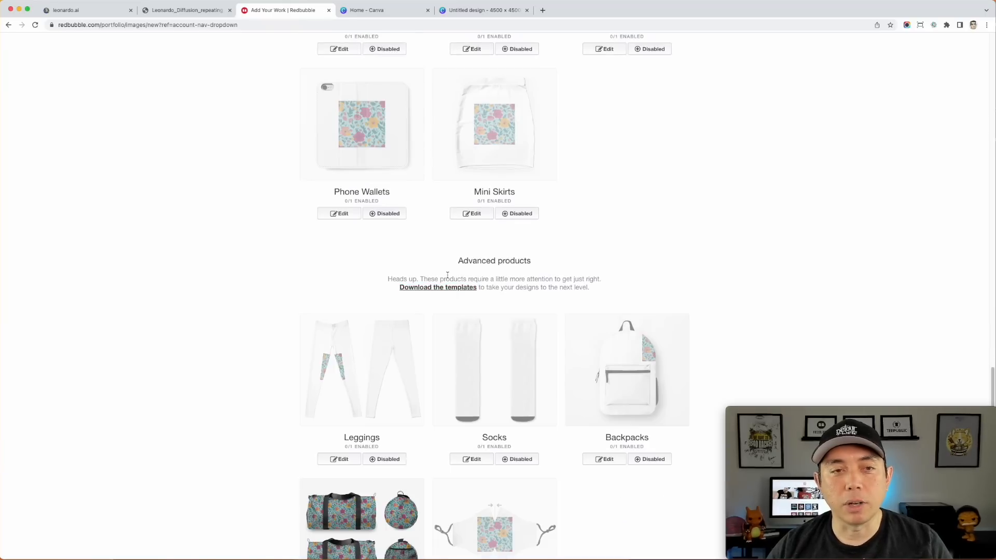
{"action": "scroll", "coordinate": [456, 281], "scroll_direction": "down", "scroll_amount": 5}
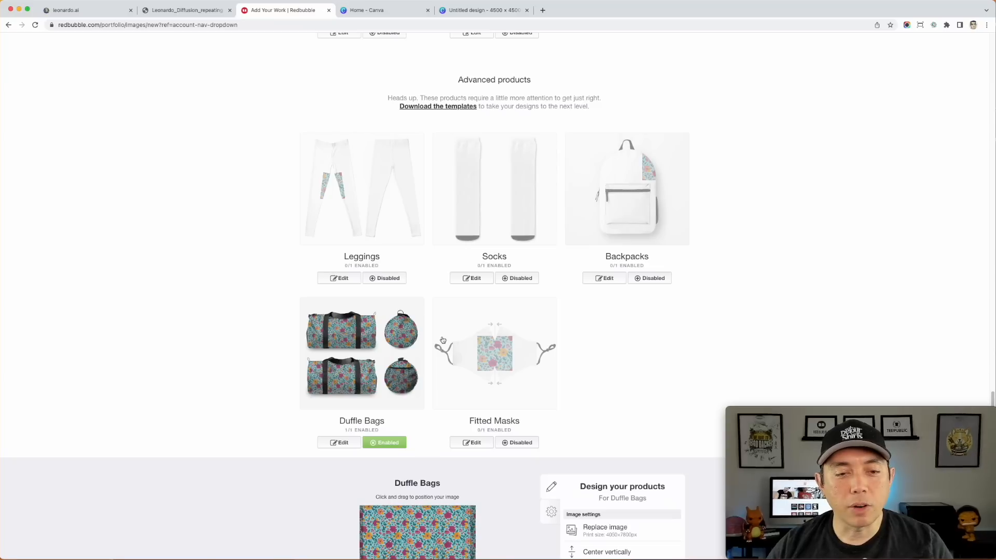
{"action": "scroll", "coordinate": [443, 340], "scroll_direction": "up", "scroll_amount": 7}
Replace the work's main artwork with the enlarged Canva file Untitled design (1).png from the Desktop
{"action": "left_click_drag", "start_coordinate": [979, 375], "coordinate": [980, 63]}
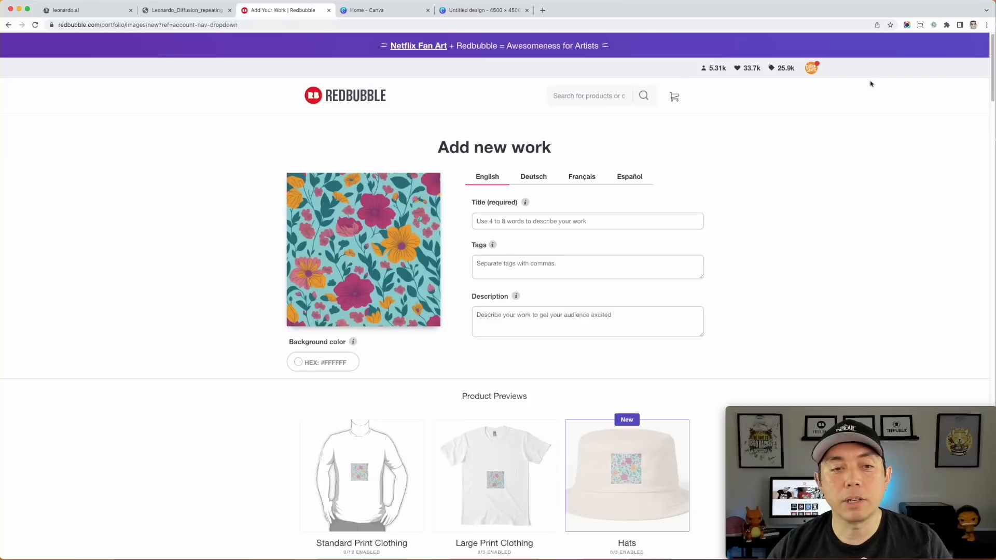
{"action": "left_click", "coordinate": [355, 249]}
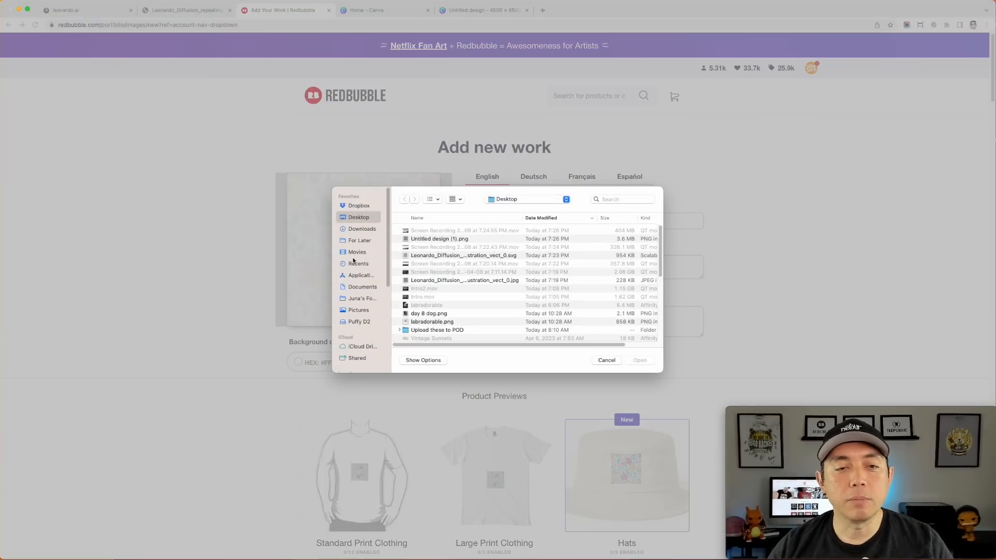
{"action": "left_click", "coordinate": [451, 240]}
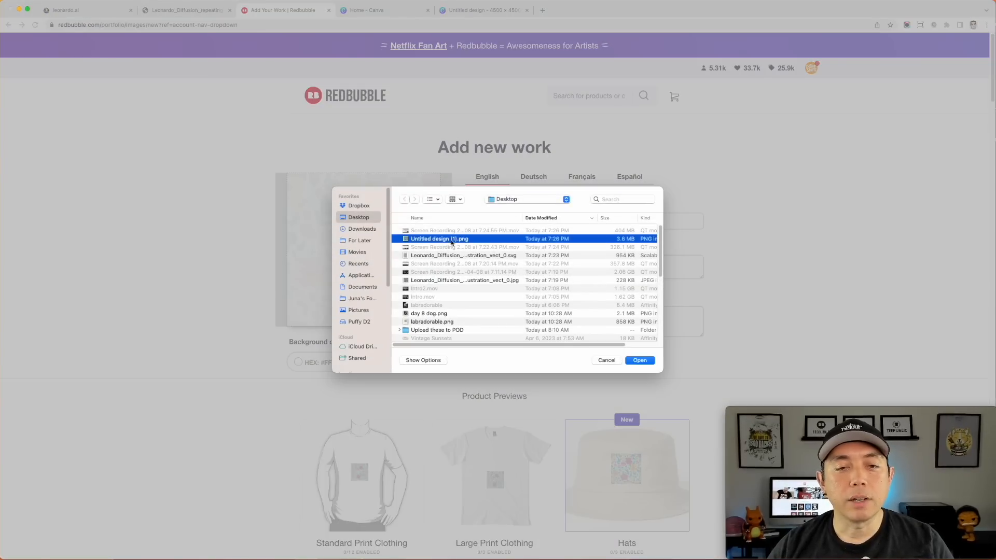
{"action": "left_click", "coordinate": [638, 361]}
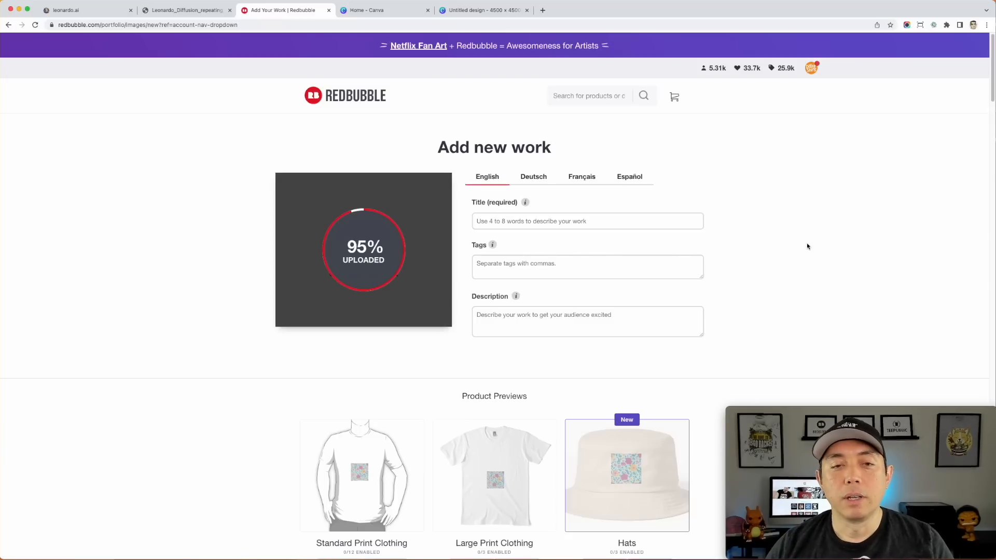
Disable the Standard Print Clothing, Large Print Clothing, Hats and Chiffon Tops products
{"action": "scroll", "coordinate": [747, 280], "scroll_direction": "down", "scroll_amount": 5}
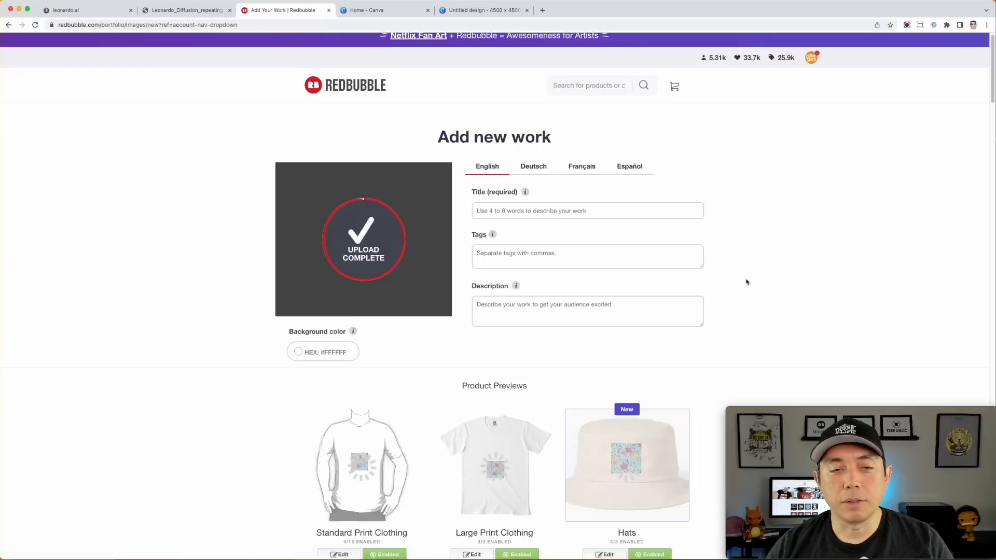
{"action": "scroll", "coordinate": [746, 281], "scroll_direction": "down", "scroll_amount": 5}
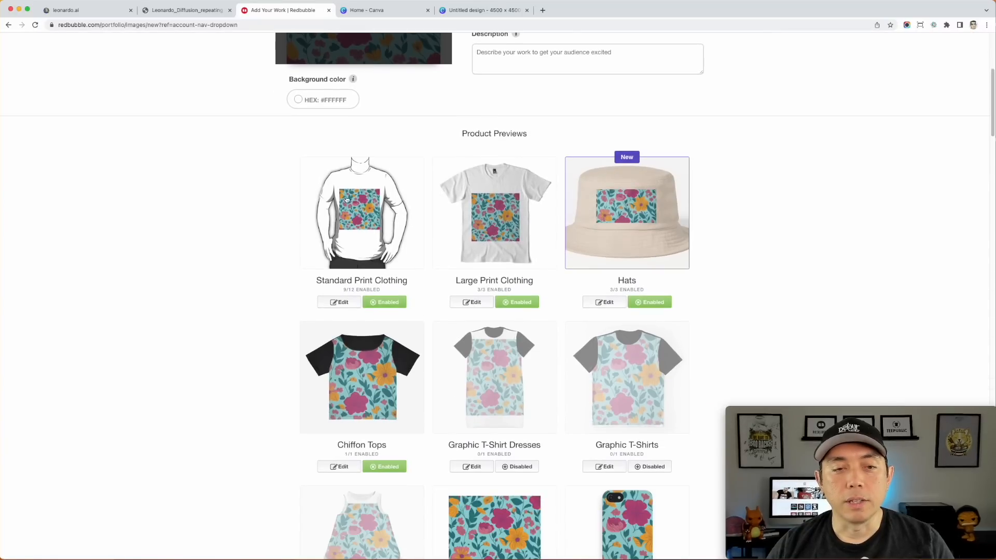
{"action": "left_click", "coordinate": [393, 303]}
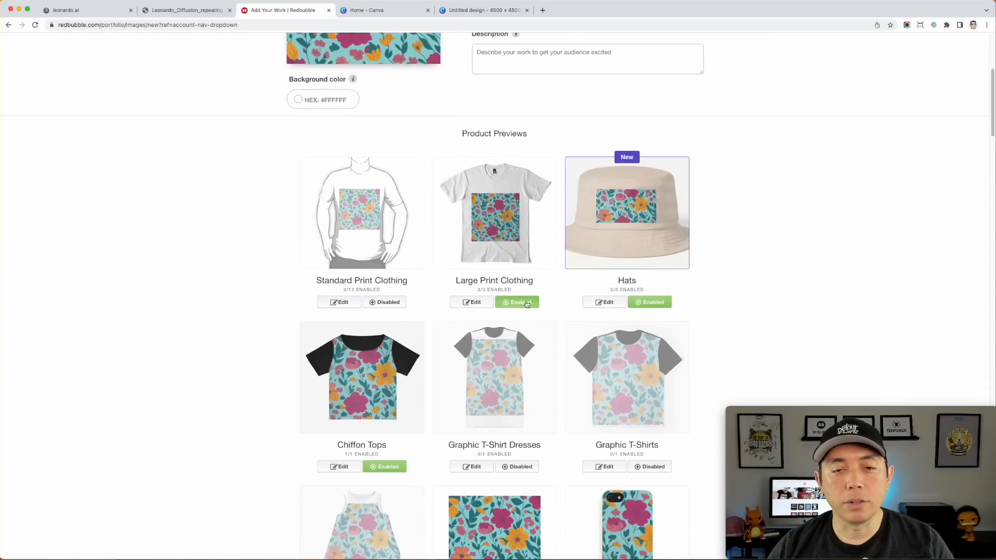
{"action": "left_click", "coordinate": [519, 302]}
{"action": "left_click", "coordinate": [649, 302]}
{"action": "scroll", "coordinate": [429, 329], "scroll_direction": "down", "scroll_amount": 7}
{"action": "left_click", "coordinate": [402, 285]}
Tile A-Line Dresses with a regular grid at roughly half scale, enable the product and apply the changes
{"action": "scroll", "coordinate": [408, 263], "scroll_direction": "down", "scroll_amount": 3}
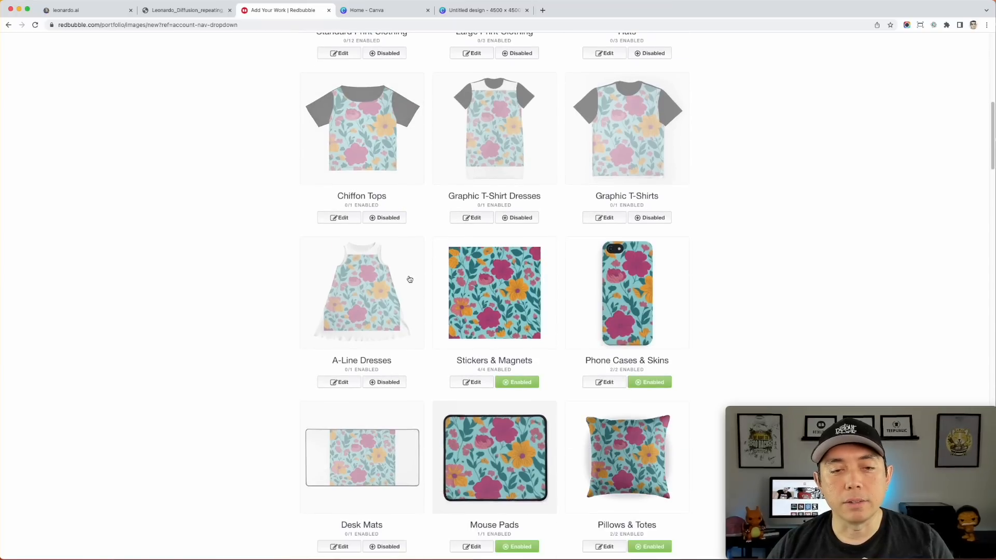
{"action": "left_click", "coordinate": [360, 306]}
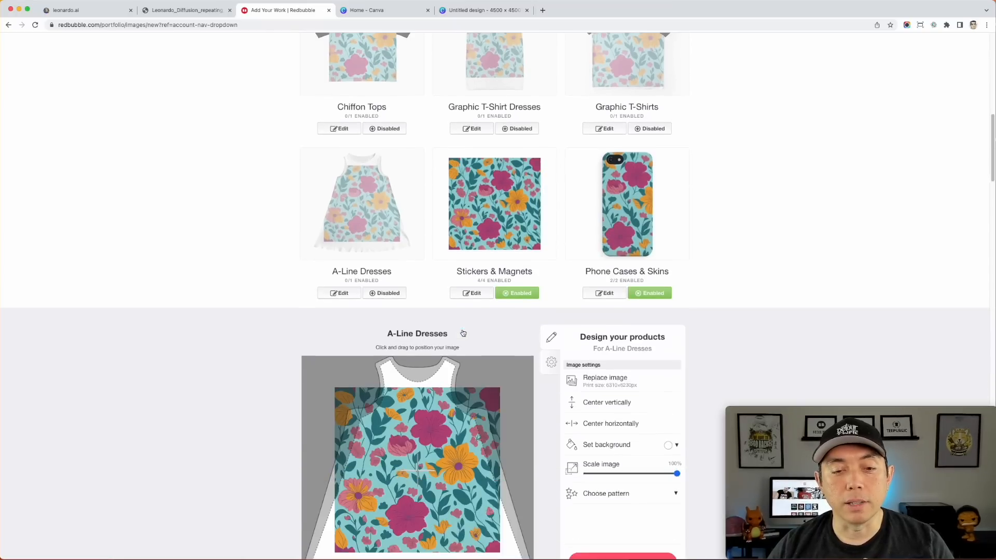
{"action": "left_click", "coordinate": [637, 400]}
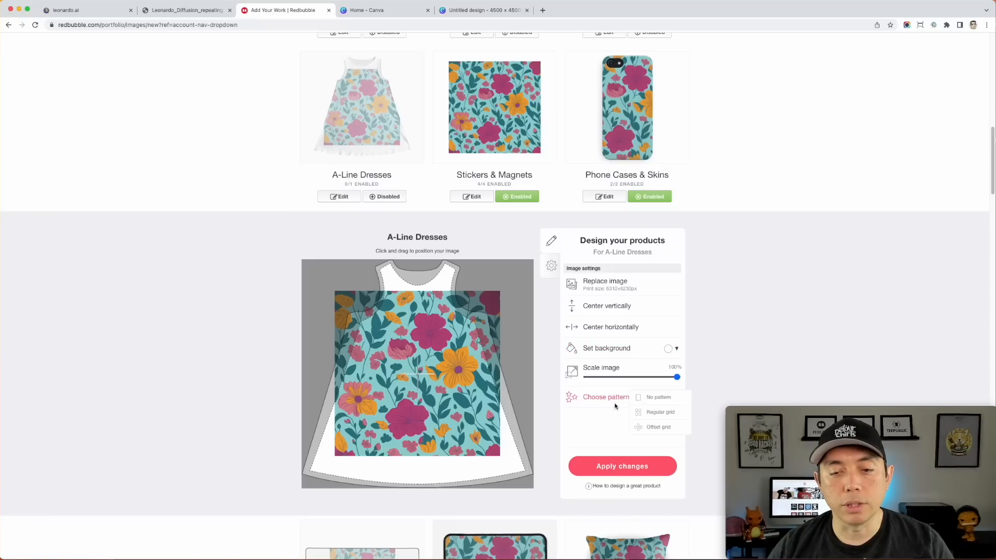
{"action": "left_click", "coordinate": [650, 412]}
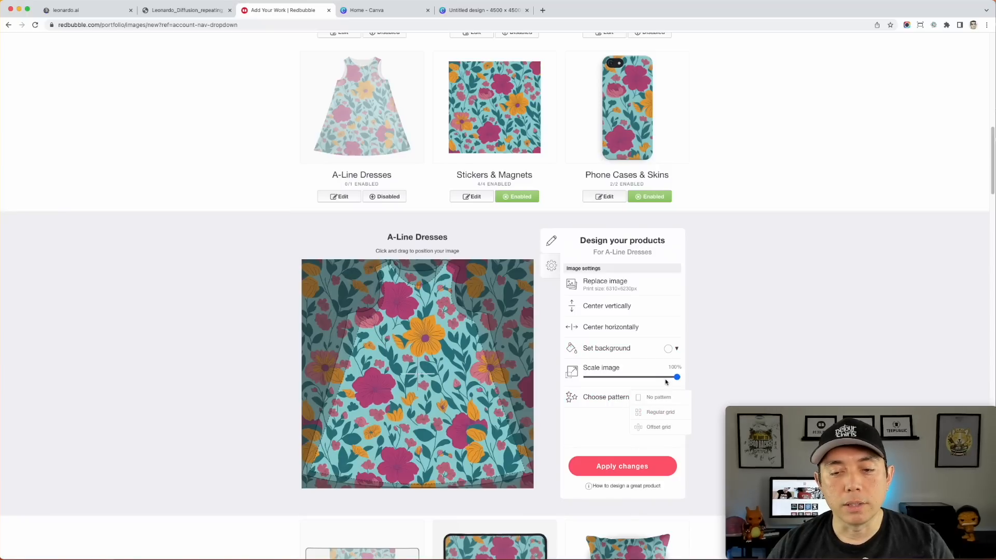
{"action": "left_click_drag", "start_coordinate": [676, 377], "coordinate": [633, 377]}
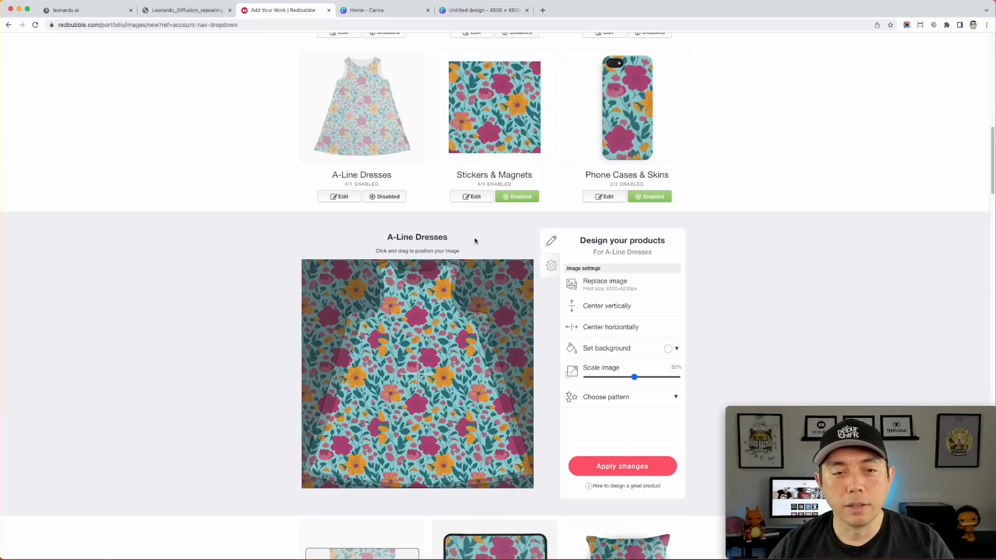
{"action": "left_click", "coordinate": [400, 199]}
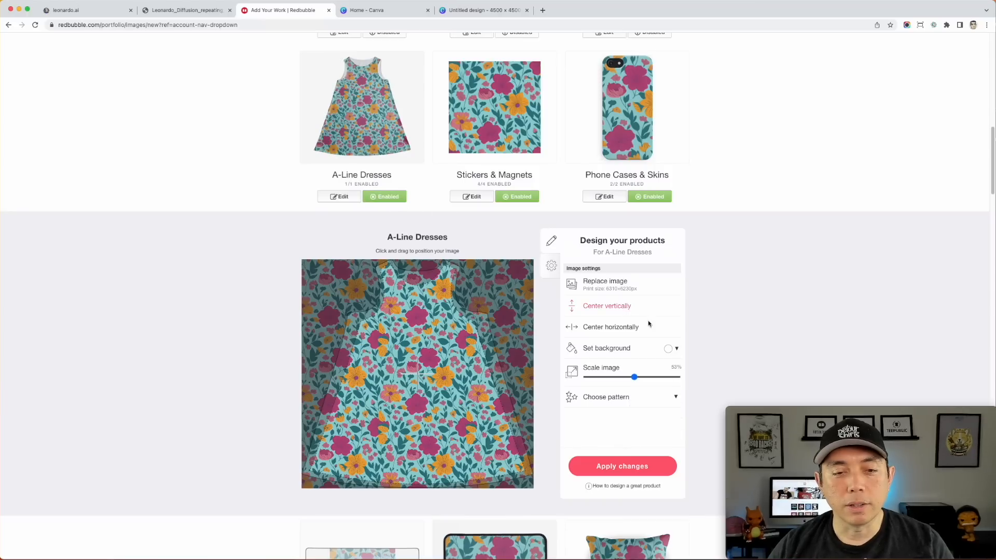
{"action": "left_click", "coordinate": [645, 468]}
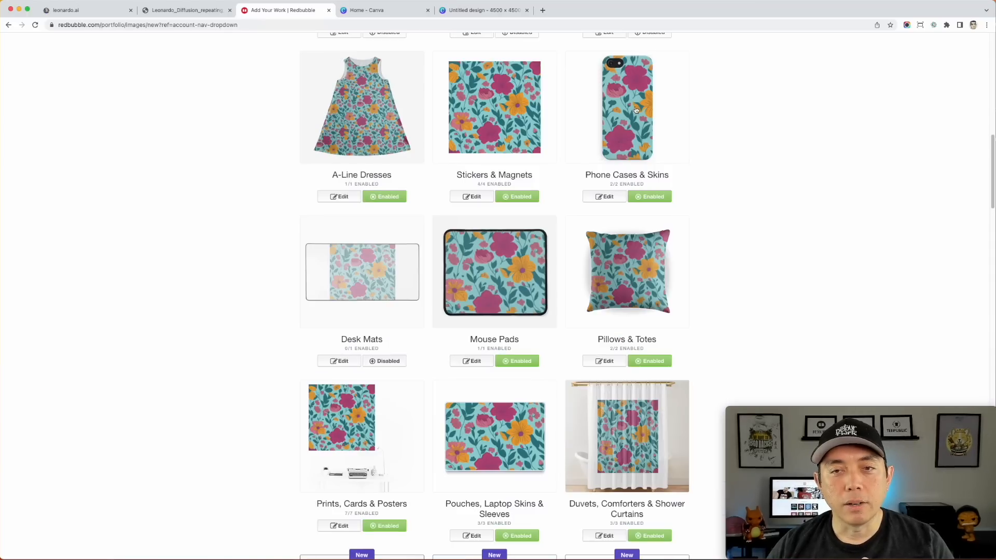
Reduce the Phone Cases & Skins image to roughly a quarter scale, tile it as a regular grid, and disable Stickers & Magnets
{"action": "left_click", "coordinate": [629, 118]}
{"action": "left_click_drag", "start_coordinate": [629, 377], "coordinate": [610, 378]}
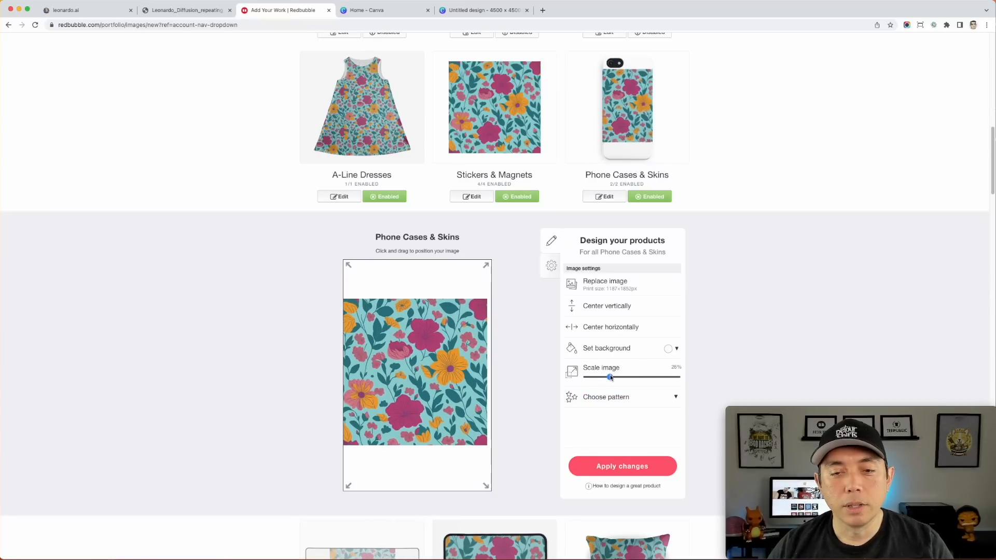
{"action": "left_click", "coordinate": [608, 398]}
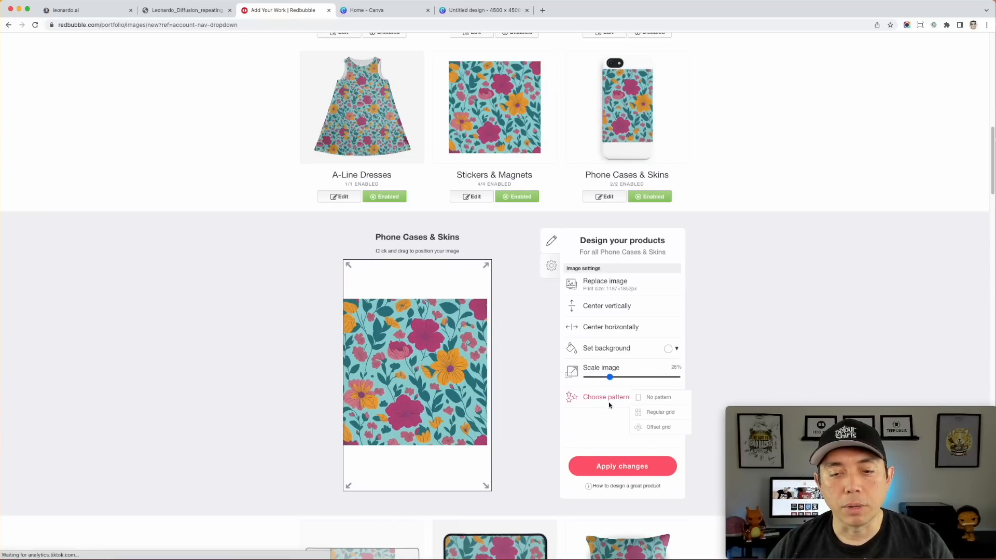
{"action": "left_click", "coordinate": [654, 412]}
{"action": "mouse_move", "coordinate": [611, 379]}
{"action": "left_mouse_down"}
{"action": "mouse_move", "coordinate": [596, 378]}
{"action": "mouse_move", "coordinate": [620, 379]}
{"action": "mouse_move", "coordinate": [609, 378]}
{"action": "left_mouse_up"}
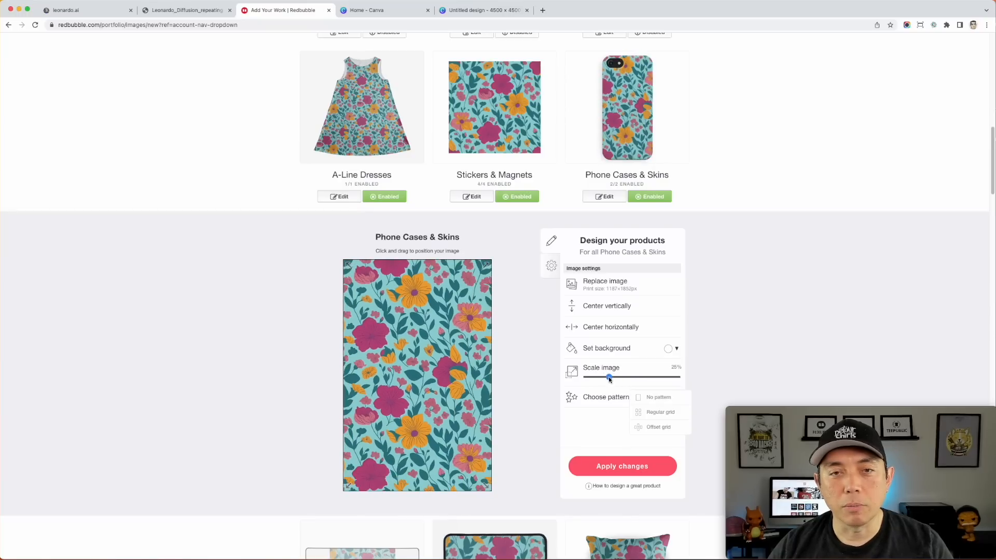
{"action": "left_click", "coordinate": [525, 196]}
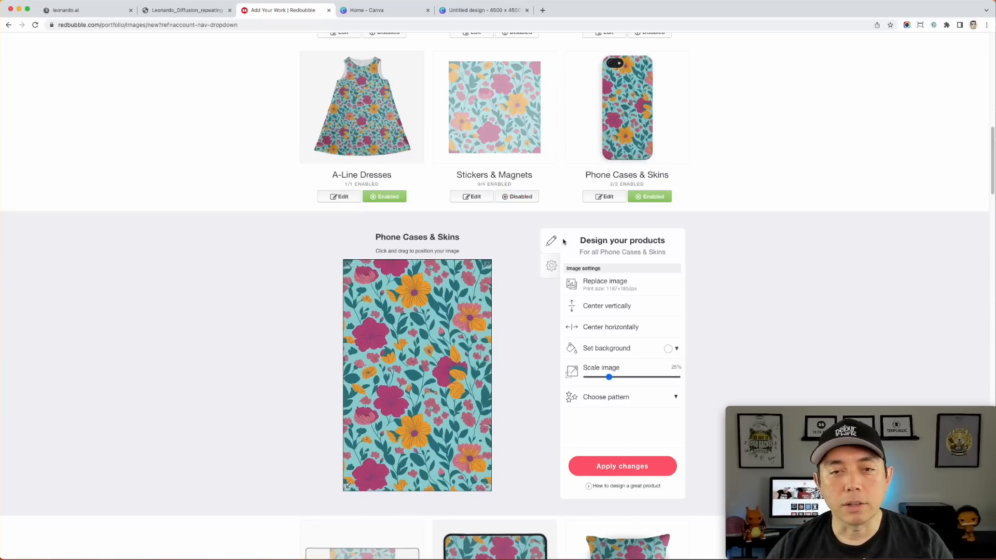
Tile the design across Duvets, Comforters & Shower Curtains as a regular grid and check the shower curtain preview
{"action": "scroll", "coordinate": [563, 241], "scroll_direction": "down", "scroll_amount": 7}
{"action": "scroll", "coordinate": [607, 276], "scroll_direction": "down", "scroll_amount": 3}
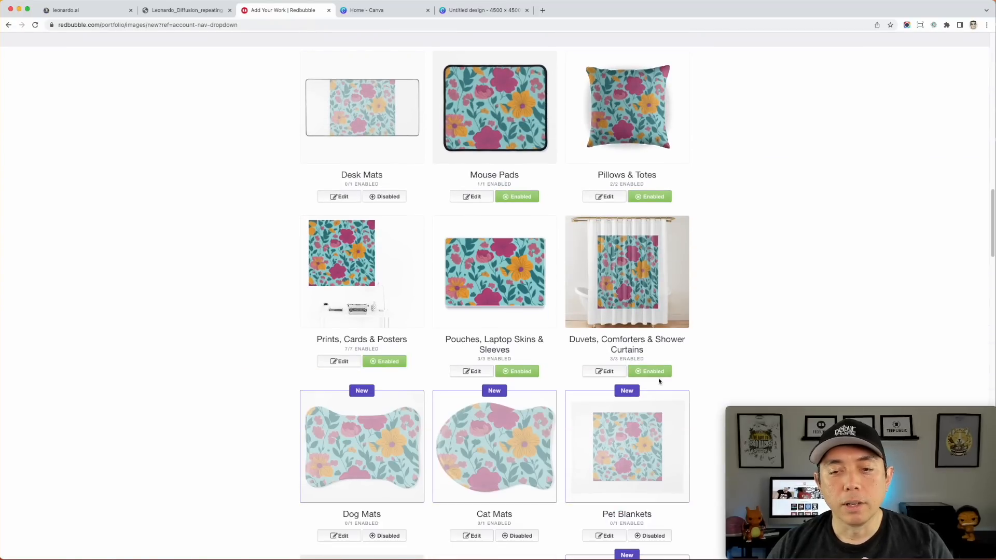
{"action": "left_click", "coordinate": [640, 310]}
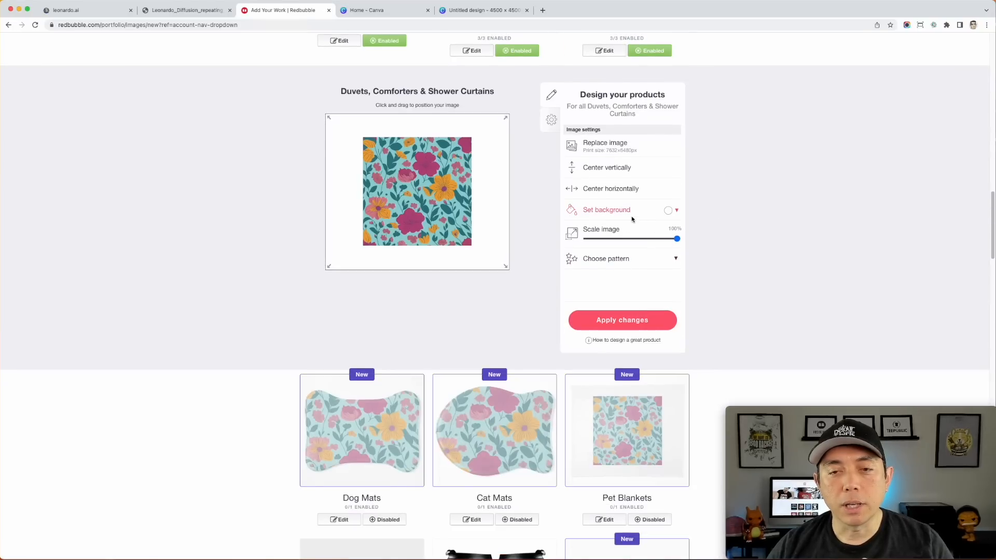
{"action": "left_click", "coordinate": [613, 259]}
{"action": "left_click", "coordinate": [655, 275]}
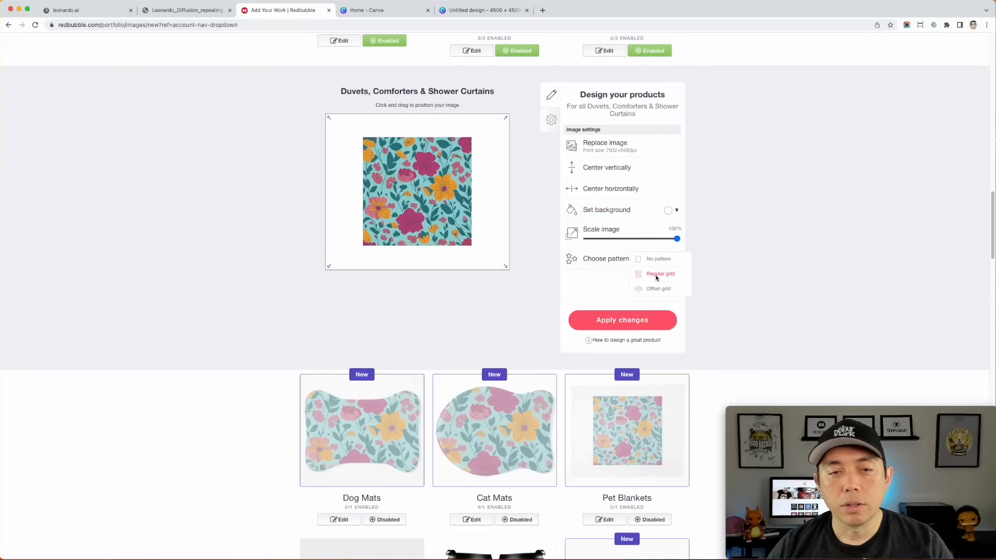
{"action": "scroll", "coordinate": [573, 269], "scroll_direction": "up", "scroll_amount": 3}
{"action": "scroll", "coordinate": [573, 270], "scroll_direction": "up", "scroll_amount": 1}
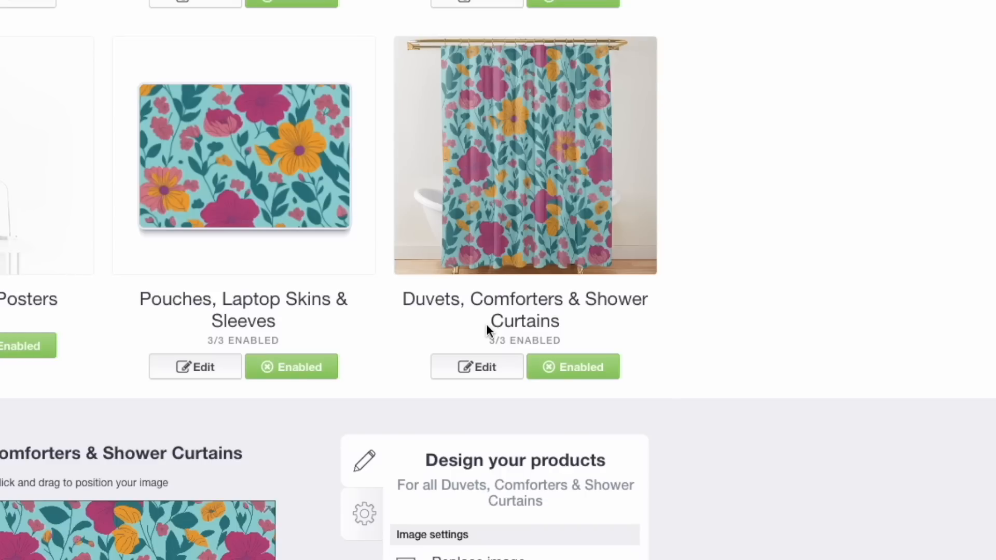
Enable the Dog Mats and Cat Mats products
{"action": "scroll", "coordinate": [487, 330], "scroll_direction": "down", "scroll_amount": 5}
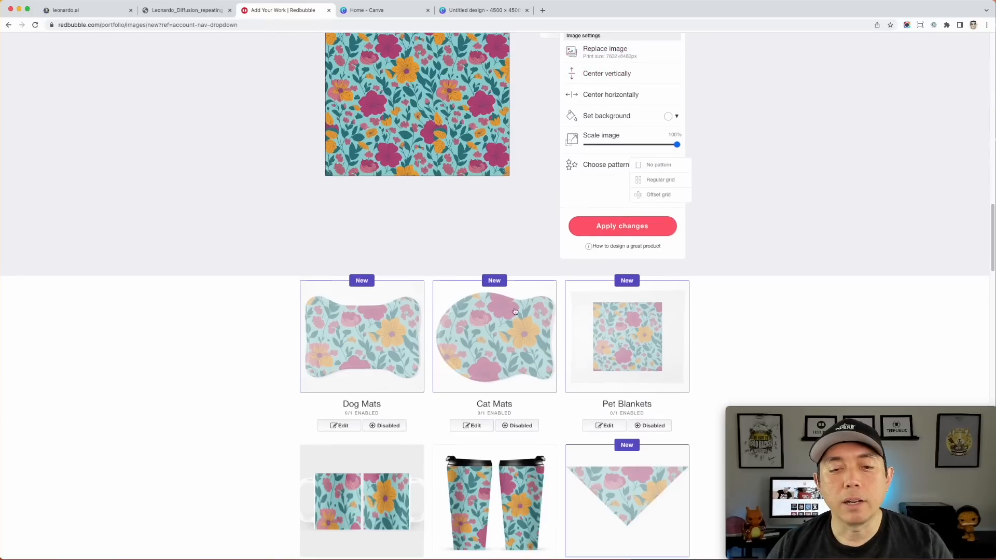
{"action": "left_click", "coordinate": [395, 426]}
{"action": "left_click", "coordinate": [511, 426]}
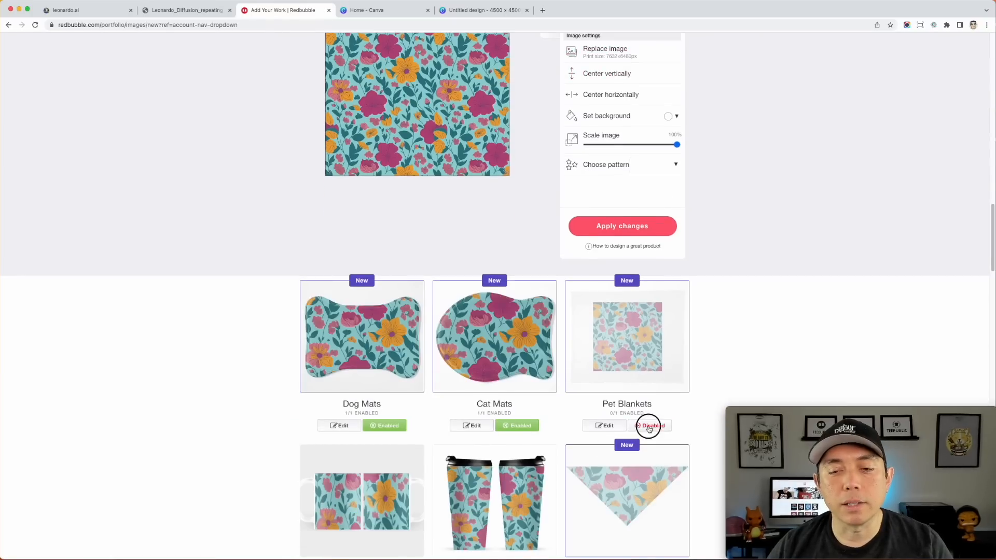
Enable Pet Blankets, tile the design across it as a regular grid and apply the changes
{"action": "left_click", "coordinate": [649, 427]}
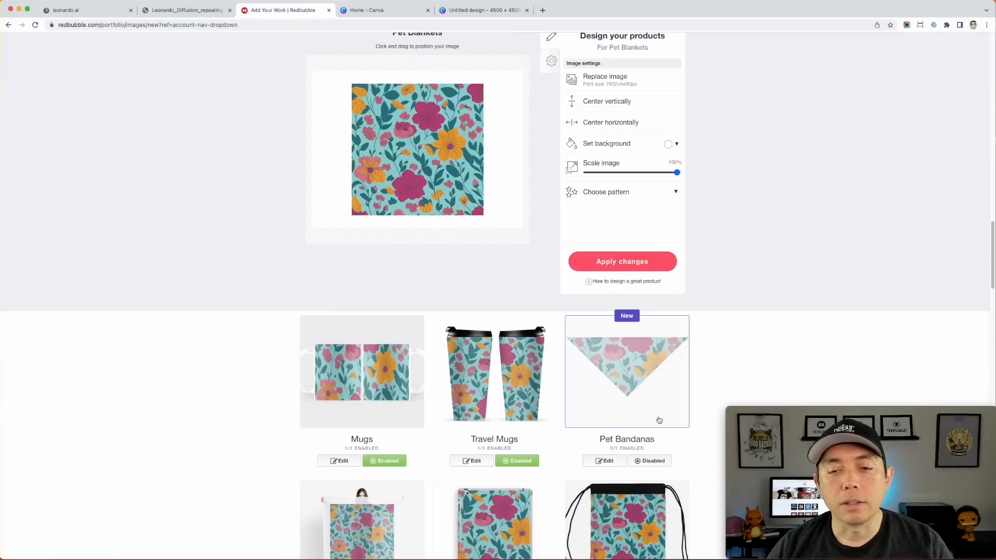
{"action": "left_click", "coordinate": [618, 194]}
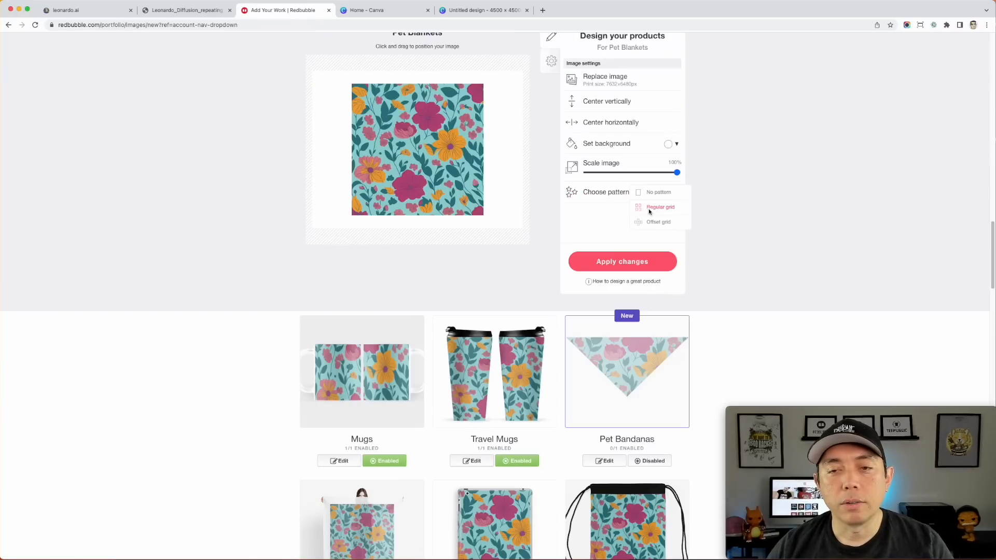
{"action": "left_click", "coordinate": [649, 207]}
{"action": "left_click", "coordinate": [645, 262]}
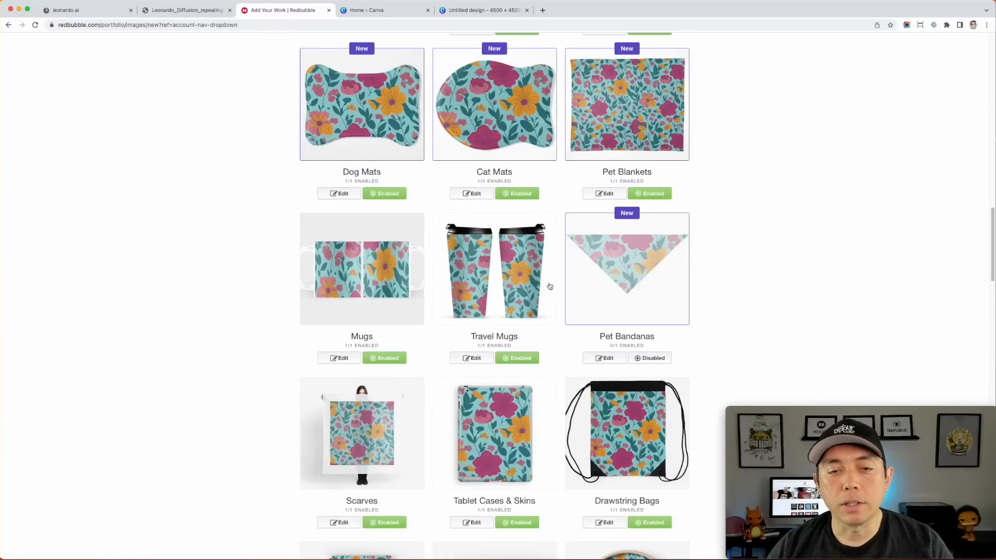
Enable the Mini Skirts and Aprons products for the floral design
{"action": "scroll", "coordinate": [552, 283], "scroll_direction": "down", "scroll_amount": 3}
{"action": "scroll", "coordinate": [587, 315], "scroll_direction": "down", "scroll_amount": 8}
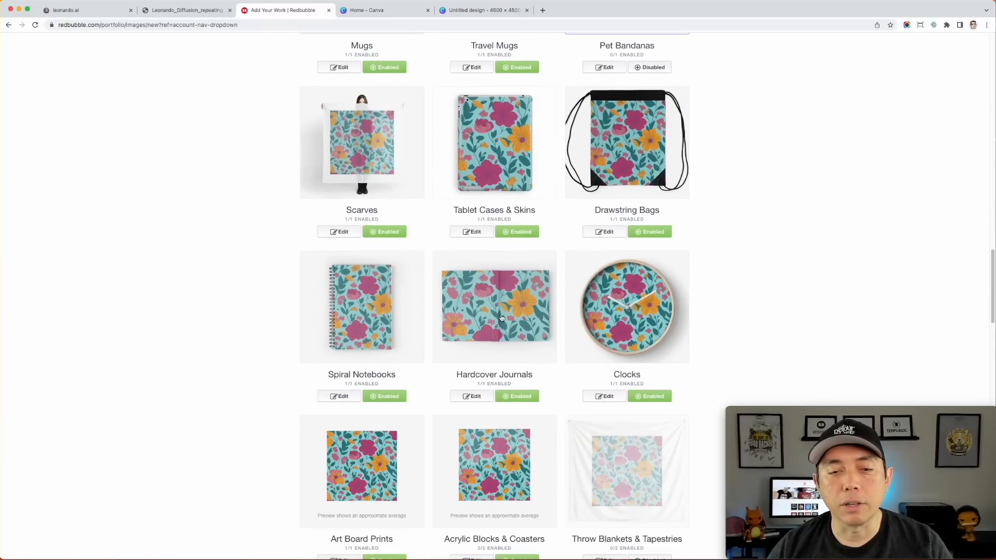
{"action": "scroll", "coordinate": [491, 321], "scroll_direction": "down", "scroll_amount": 2}
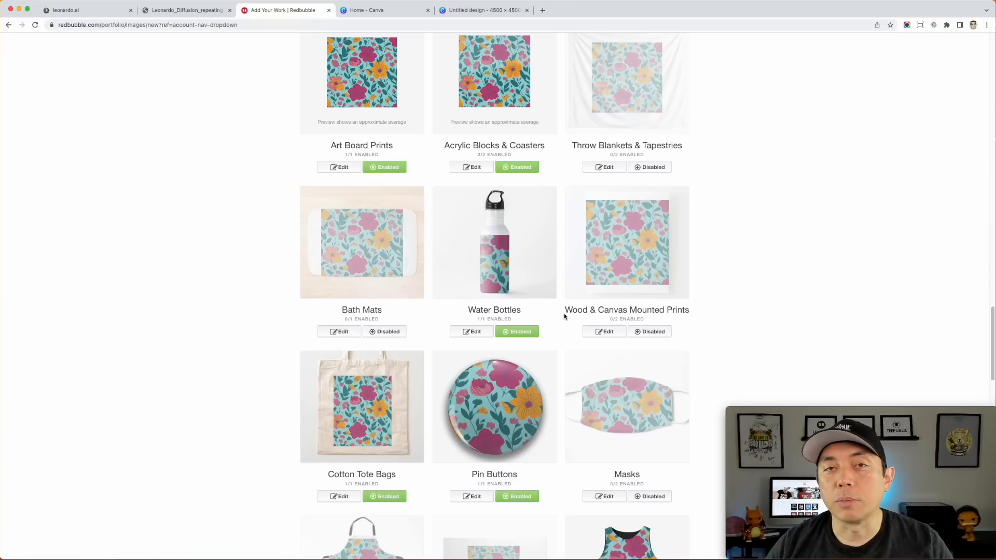
{"action": "scroll", "coordinate": [564, 317], "scroll_direction": "down", "scroll_amount": 9}
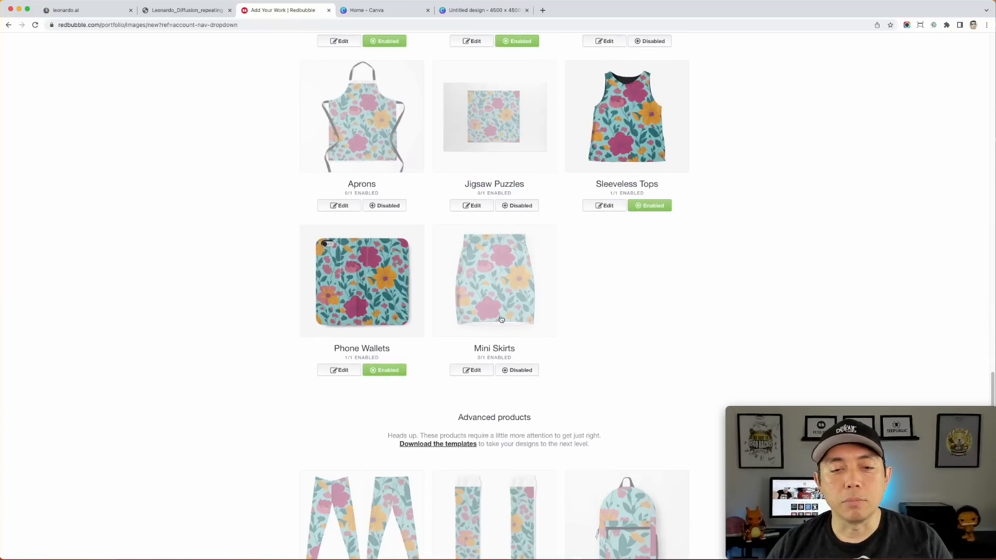
{"action": "scroll", "coordinate": [490, 293], "scroll_direction": "down", "scroll_amount": 1}
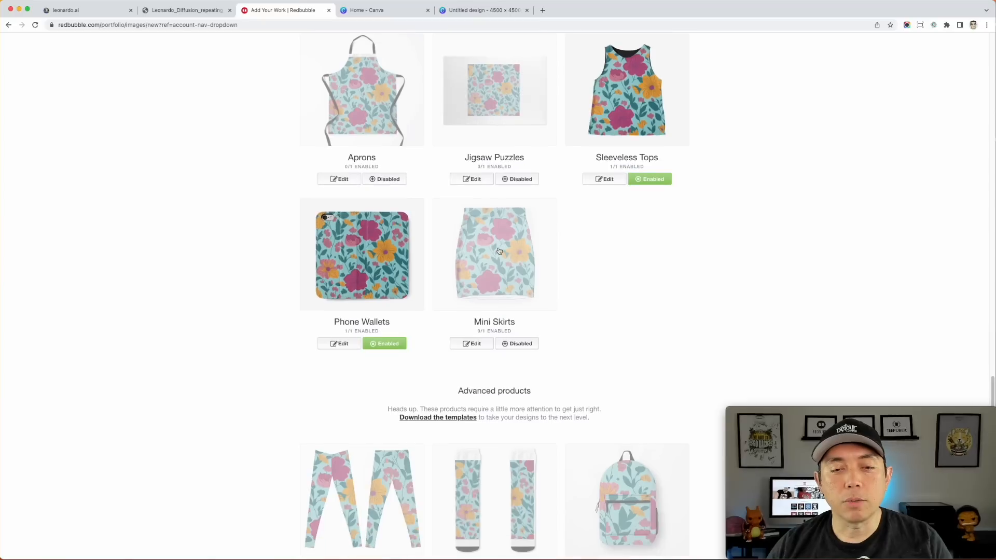
{"action": "left_click", "coordinate": [509, 344]}
{"action": "scroll", "coordinate": [674, 291], "scroll_direction": "down", "scroll_amount": 1}
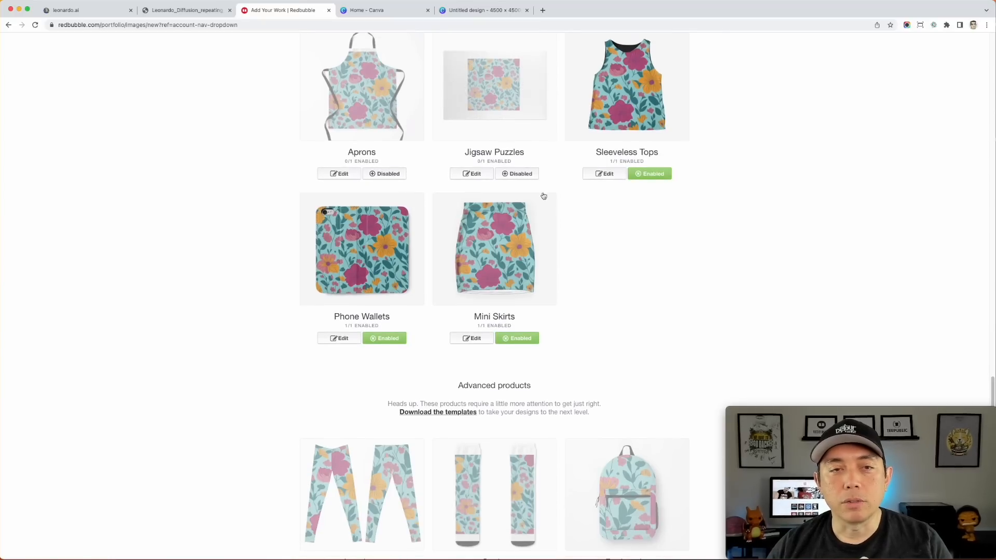
{"action": "left_click", "coordinate": [388, 173]}
Enable the Leggings and Socks among the advanced products
{"action": "scroll", "coordinate": [435, 165], "scroll_direction": "down", "scroll_amount": 3}
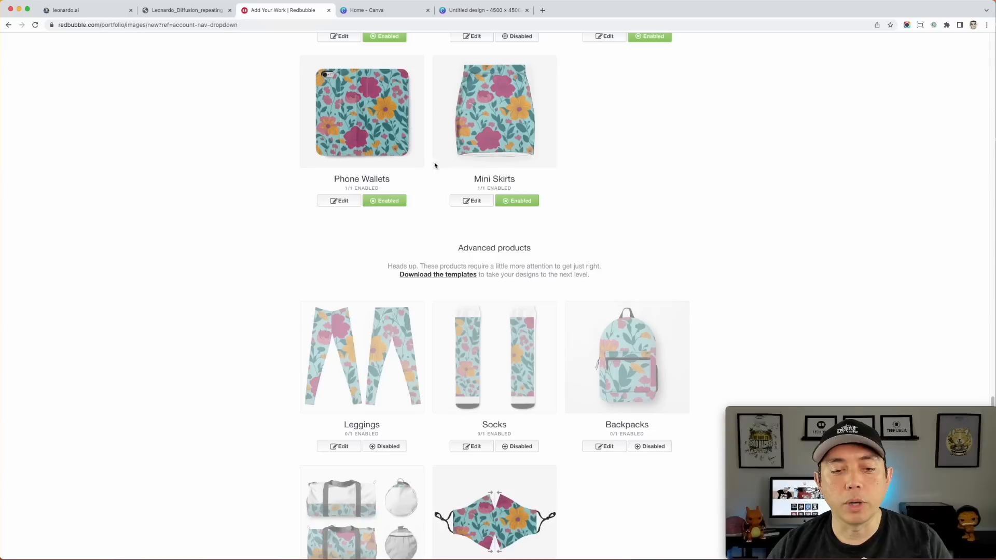
{"action": "left_click", "coordinate": [387, 446]}
{"action": "scroll", "coordinate": [413, 286], "scroll_direction": "down", "scroll_amount": 3}
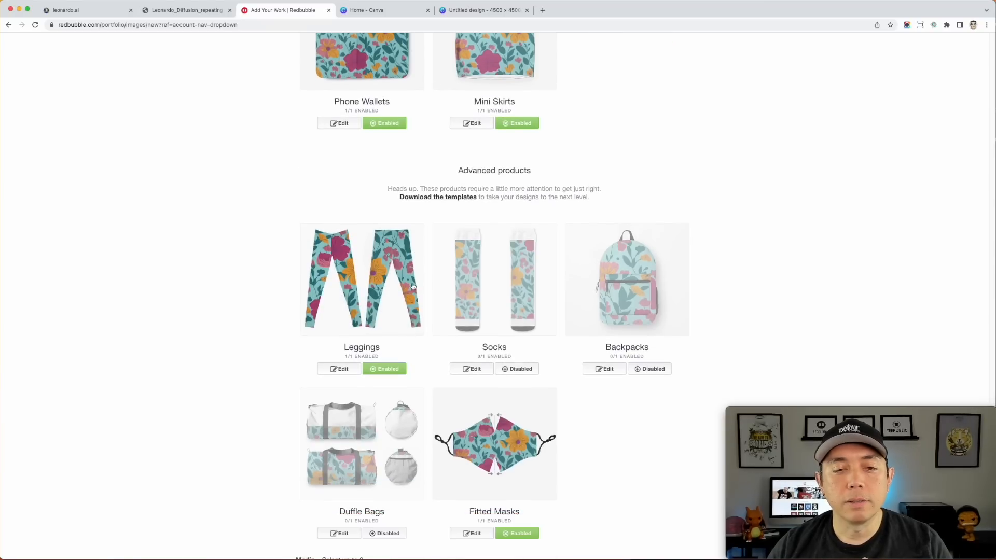
{"action": "left_click", "coordinate": [520, 368]}
Tile the Socks design as a regular grid, apply the changes, and enable Backpacks
{"action": "scroll", "coordinate": [520, 192], "scroll_direction": "down", "scroll_amount": 1}
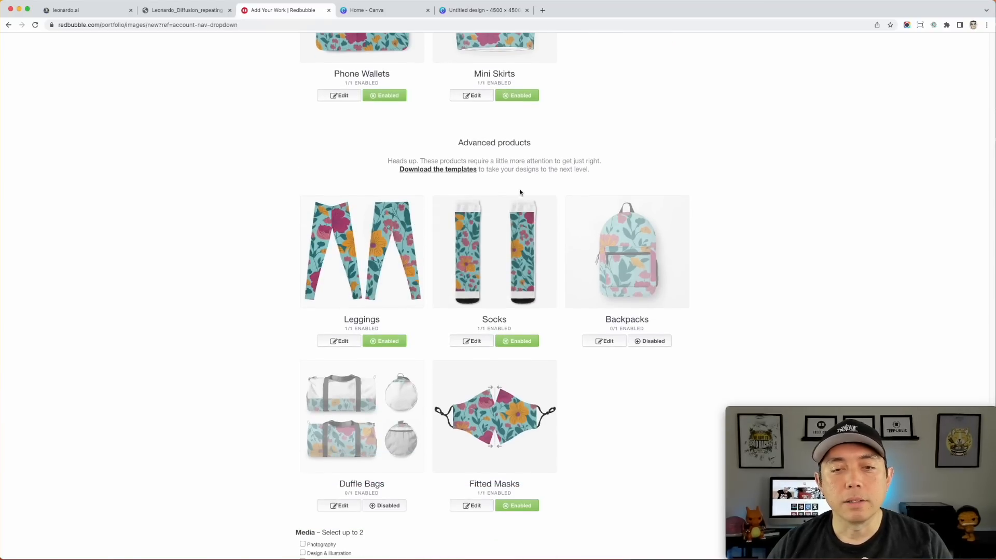
{"action": "left_click", "coordinate": [522, 258]}
{"action": "scroll", "coordinate": [522, 258], "scroll_direction": "down", "scroll_amount": 3}
{"action": "left_click", "coordinate": [596, 367]}
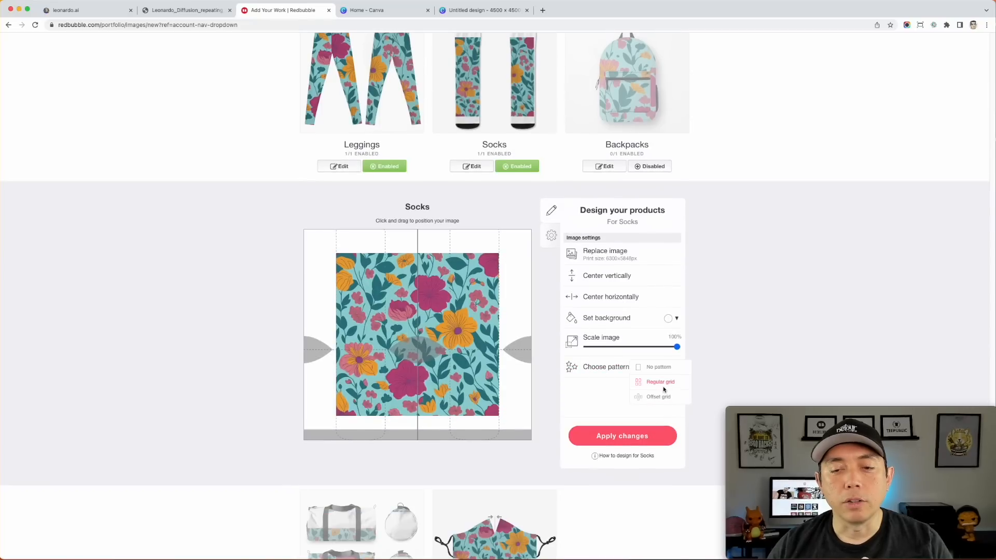
{"action": "left_click", "coordinate": [654, 436]}
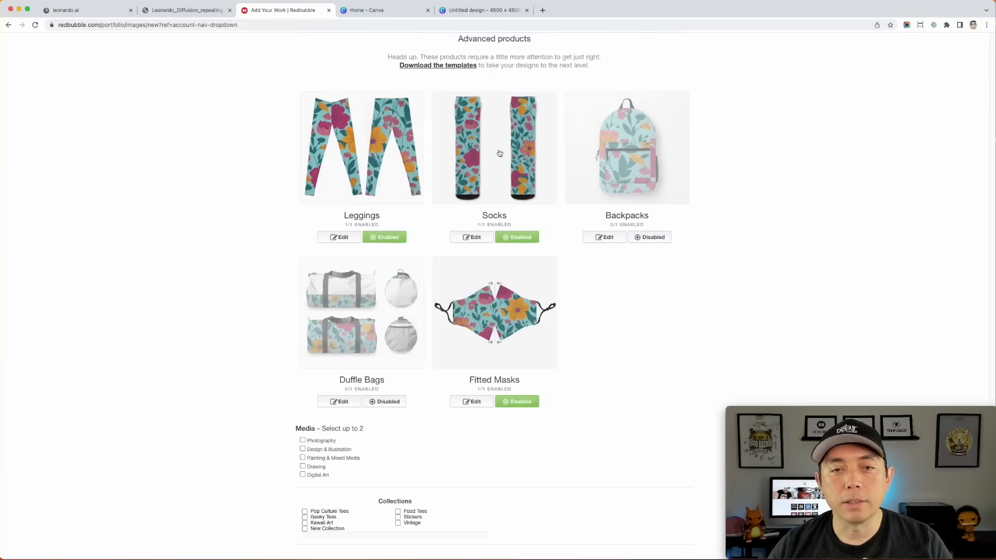
{"action": "left_click", "coordinate": [654, 238]}
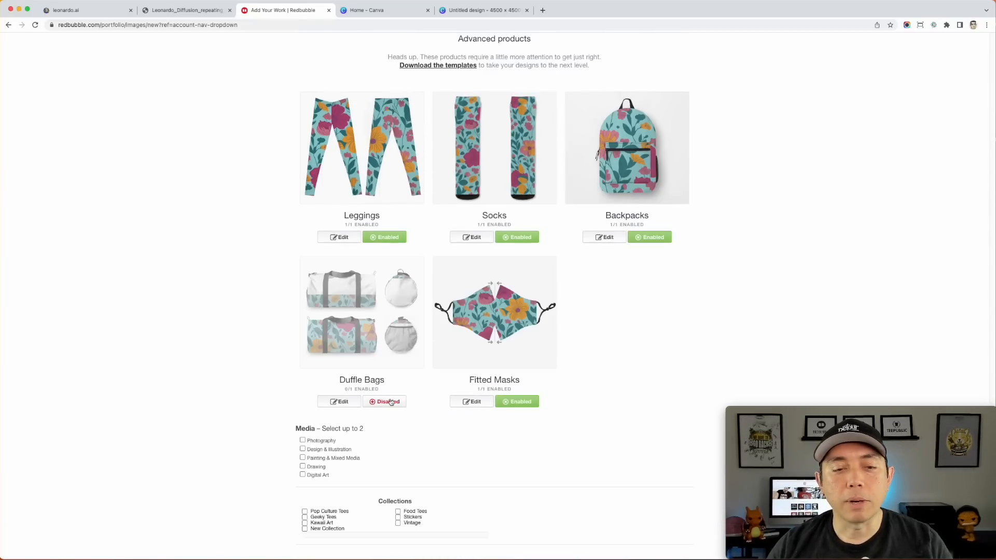
{"action": "scroll", "coordinate": [646, 147], "scroll_direction": "up", "scroll_amount": 2}
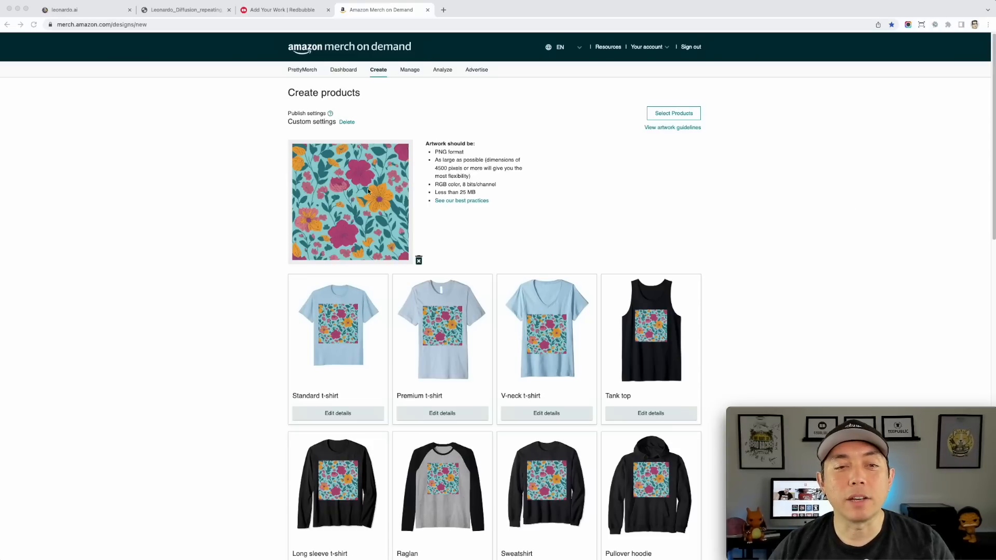
In Amazon Merch on Demand, scale the PopSockets grip artwork to 16% and position it to cover the whole circle
{"action": "scroll", "coordinate": [634, 214], "scroll_direction": "down", "scroll_amount": 3}
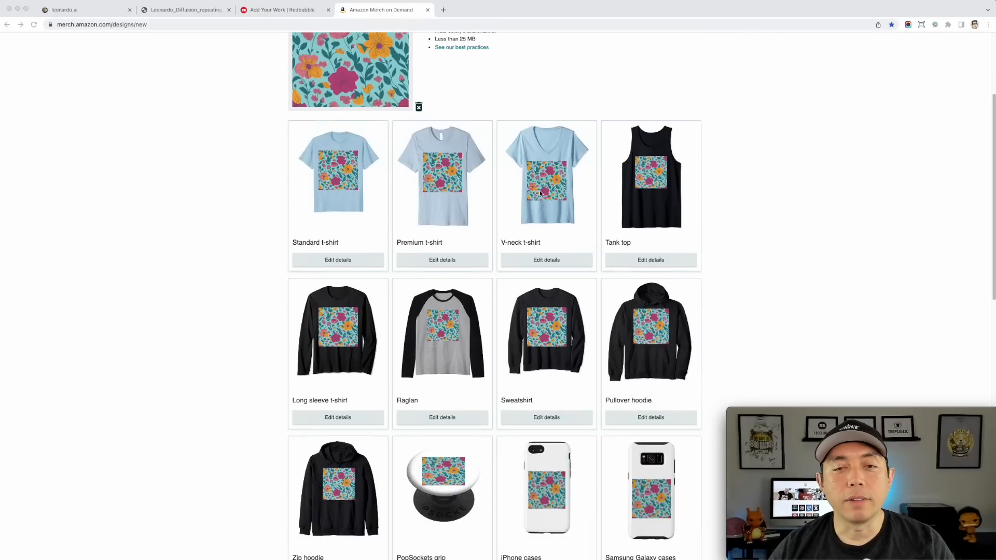
{"action": "scroll", "coordinate": [406, 201], "scroll_direction": "down", "scroll_amount": 4}
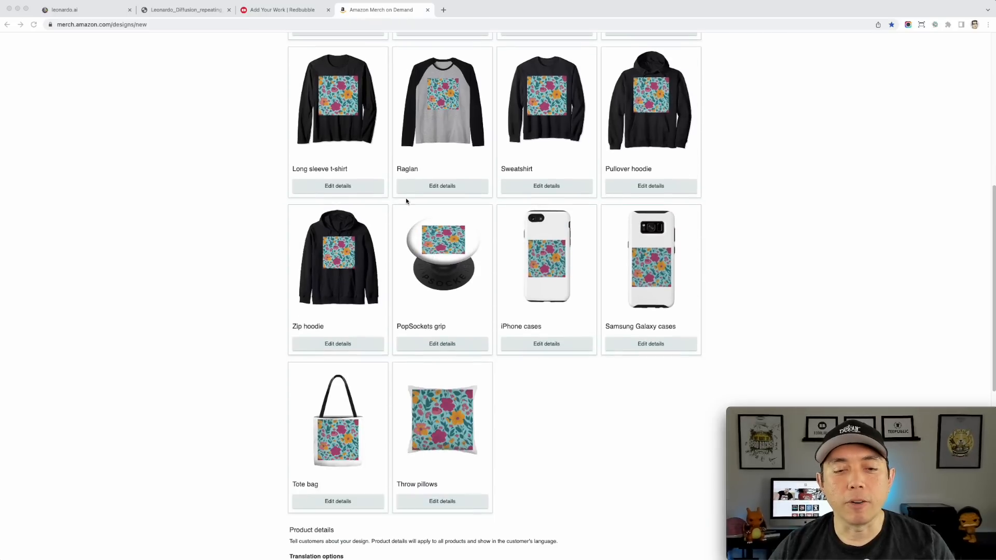
{"action": "left_click", "coordinate": [461, 347]}
{"action": "scroll", "coordinate": [493, 290], "scroll_direction": "down", "scroll_amount": 4}
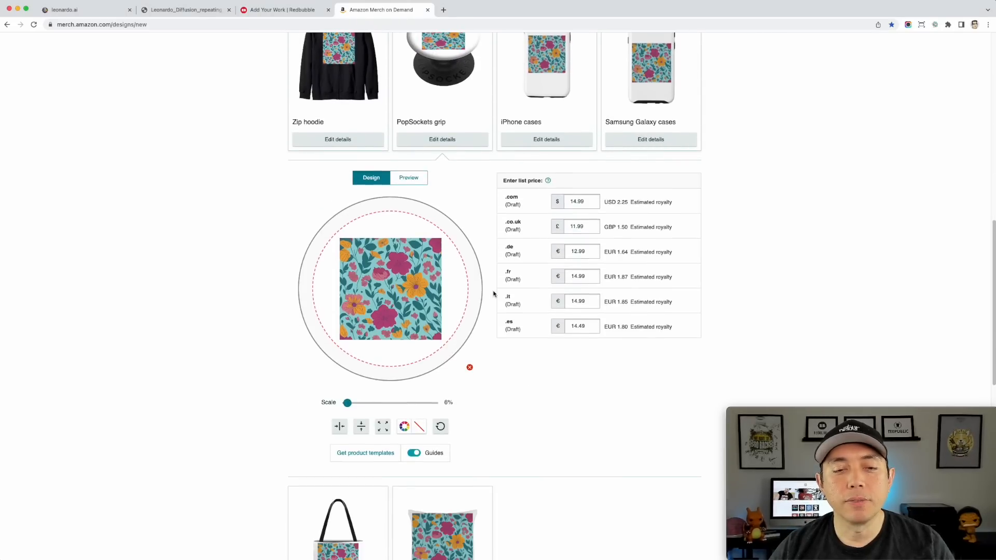
{"action": "left_click_drag", "start_coordinate": [353, 407], "coordinate": [358, 403]}
{"action": "left_click_drag", "start_coordinate": [399, 337], "coordinate": [363, 273]}
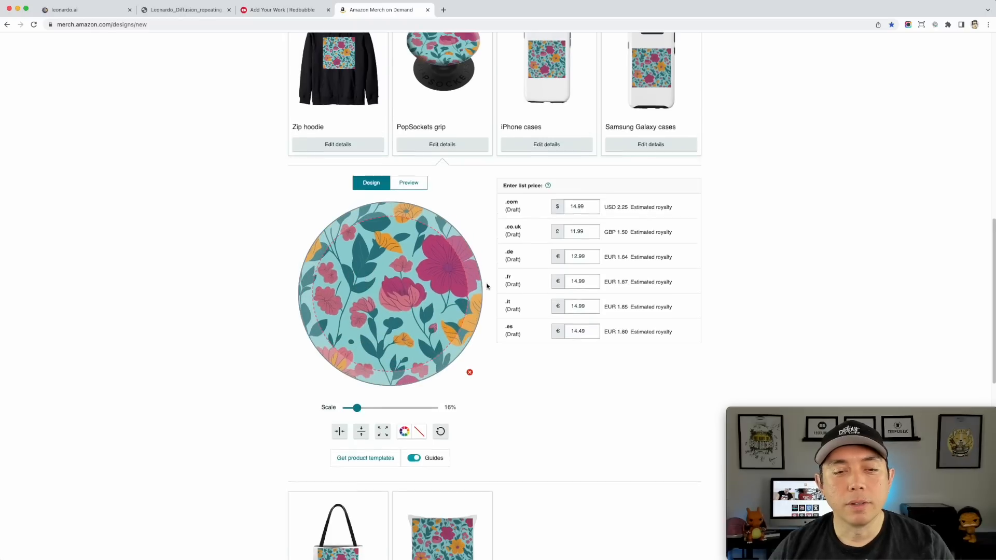
Scale the iPhone case artwork to 74% and position it to fill the entire case template
{"action": "scroll", "coordinate": [447, 147], "scroll_direction": "up", "scroll_amount": 2}
{"action": "left_click", "coordinate": [560, 246]}
{"action": "scroll", "coordinate": [568, 246], "scroll_direction": "down", "scroll_amount": 3}
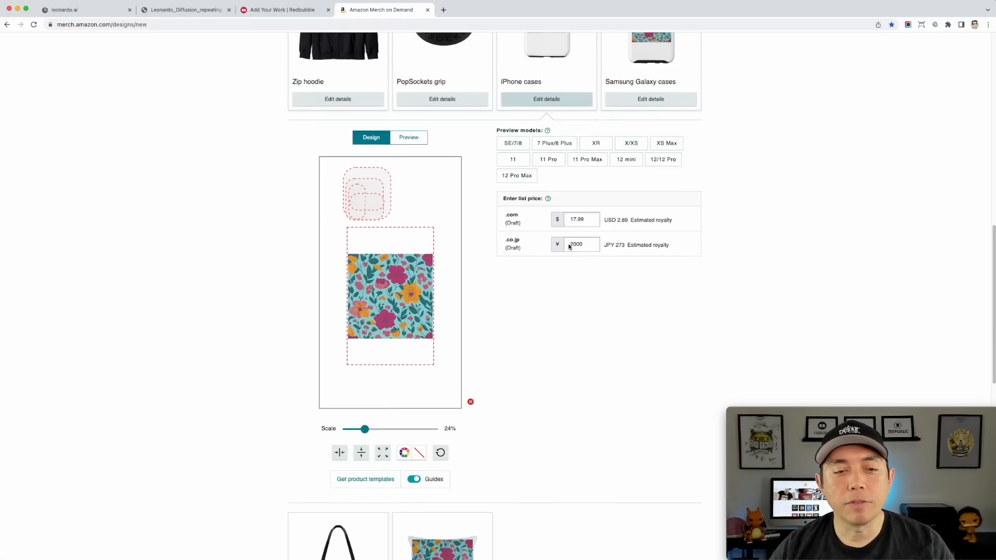
{"action": "left_click_drag", "start_coordinate": [426, 275], "coordinate": [391, 182]}
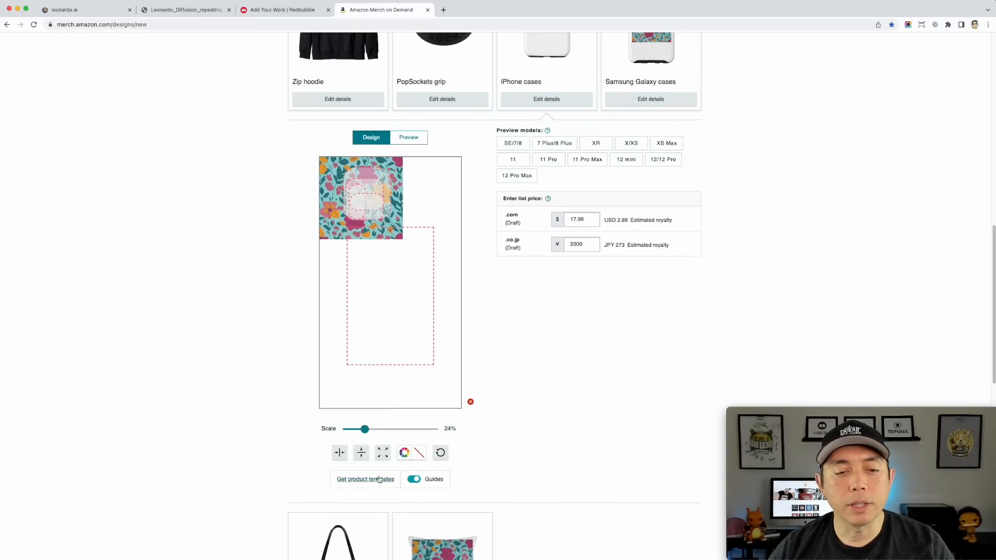
{"action": "left_click_drag", "start_coordinate": [365, 429], "coordinate": [413, 429]}
{"action": "left_click_drag", "start_coordinate": [437, 310], "coordinate": [399, 312]}
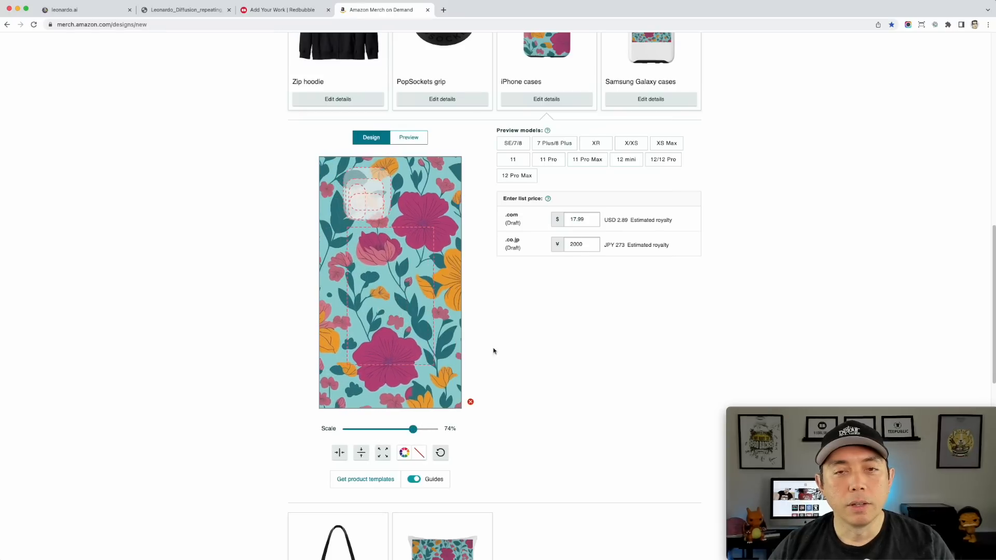
{"action": "scroll", "coordinate": [558, 332], "scroll_direction": "up", "scroll_amount": 3}
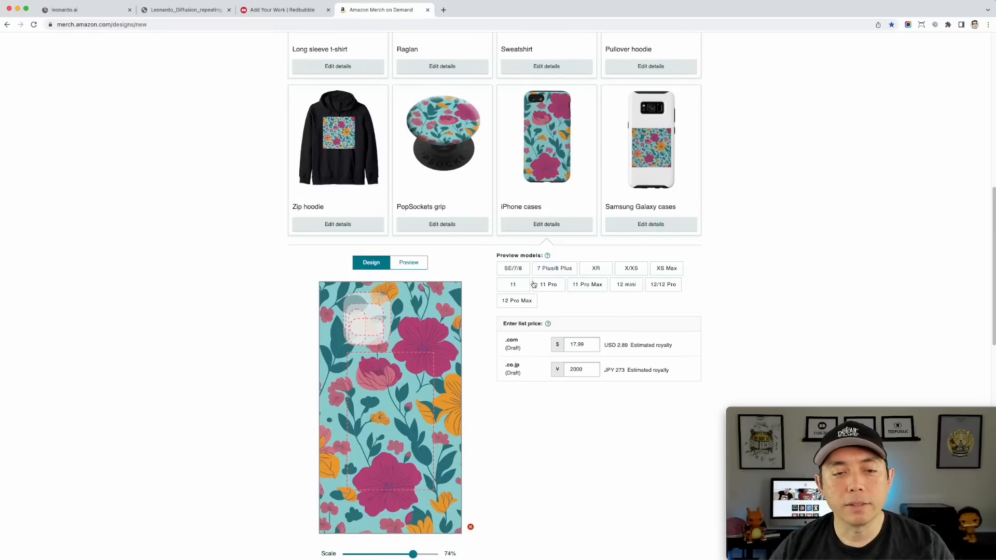
Move the tote bag artwork to the template's upper-left corner and scale it to 68% so it covers the full print area
{"action": "scroll", "coordinate": [531, 288], "scroll_direction": "down", "scroll_amount": 8}
{"action": "left_click", "coordinate": [336, 382]}
{"action": "scroll", "coordinate": [493, 337], "scroll_direction": "down", "scroll_amount": 6}
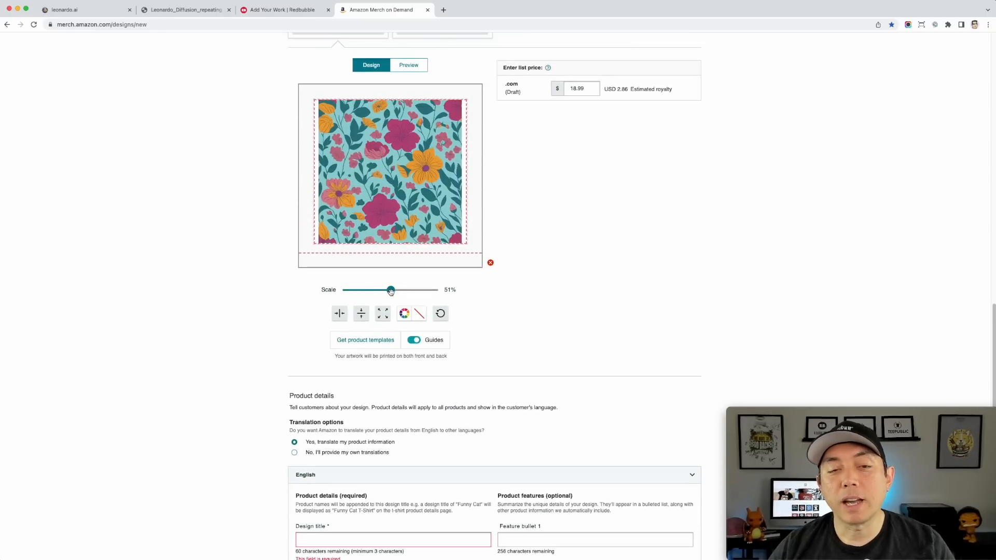
{"action": "left_click_drag", "start_coordinate": [415, 200], "coordinate": [396, 184]}
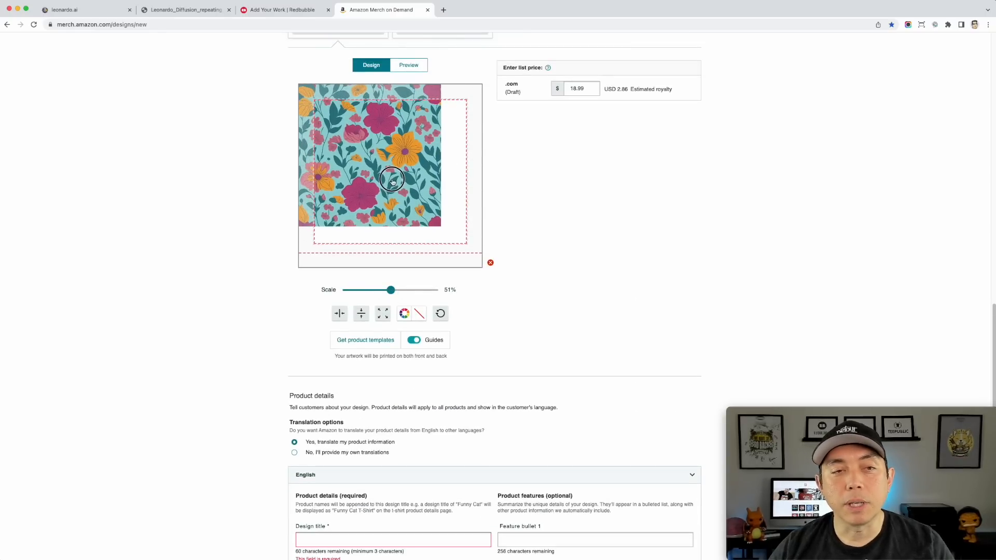
{"action": "left_click_drag", "start_coordinate": [390, 289], "coordinate": [408, 289]}
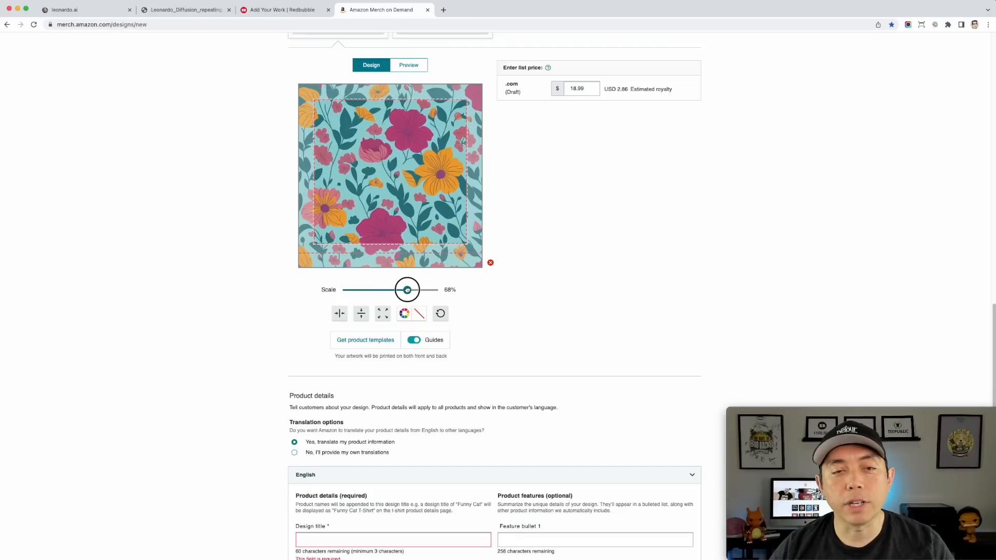
Move the throw pillow artwork to the template's upper-left corner and enlarge it to 68% to cover the full print area
{"action": "scroll", "coordinate": [496, 309], "scroll_direction": "up", "scroll_amount": 2}
{"action": "left_click", "coordinate": [442, 128]}
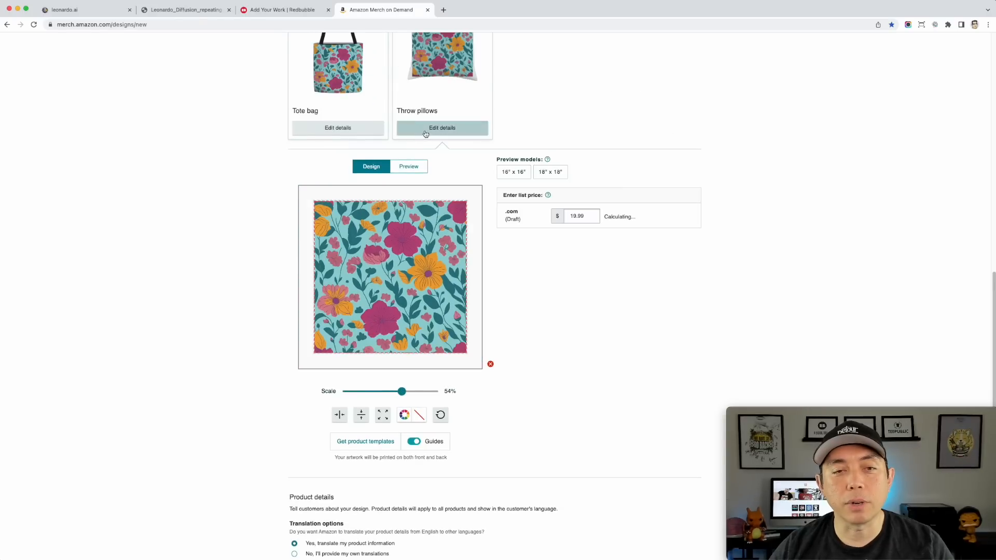
{"action": "left_click_drag", "start_coordinate": [349, 245], "coordinate": [333, 229]}
{"action": "left_click_drag", "start_coordinate": [394, 391], "coordinate": [407, 390]}
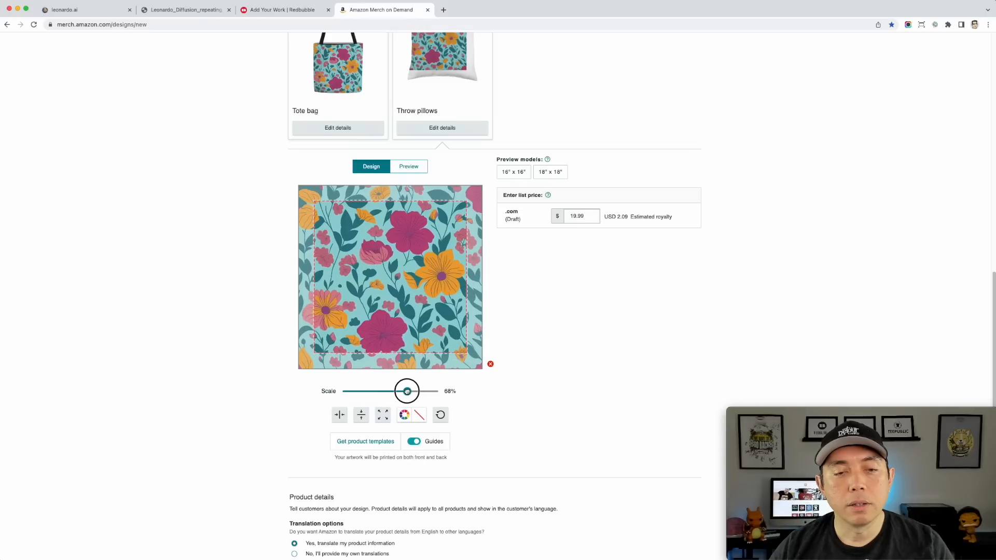
Scale the Samsung Galaxy case artwork to 73% and position it to fill the entire case template
{"action": "scroll", "coordinate": [582, 376], "scroll_direction": "up", "scroll_amount": 2}
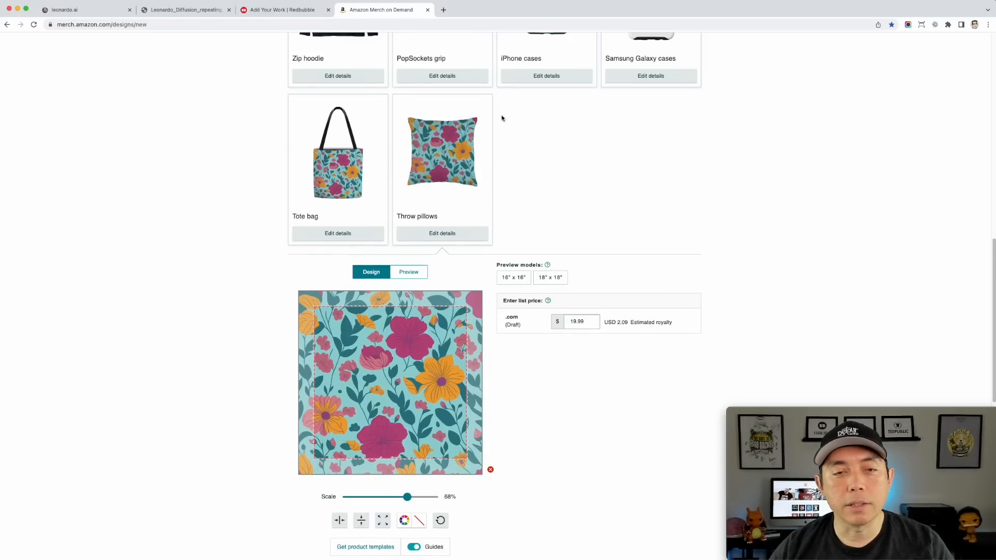
{"action": "scroll", "coordinate": [514, 290], "scroll_direction": "up", "scroll_amount": 2}
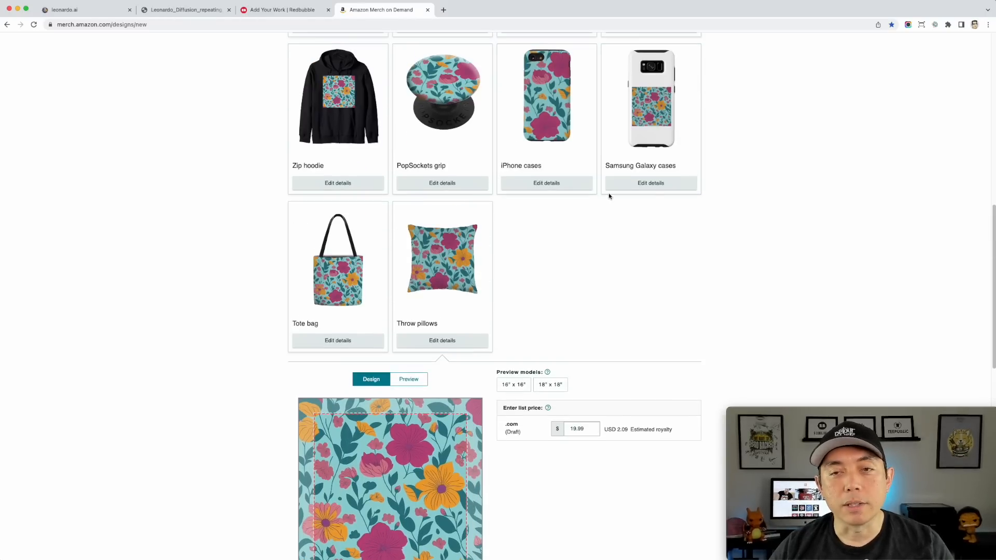
{"action": "left_click", "coordinate": [650, 183]}
{"action": "scroll", "coordinate": [602, 259], "scroll_direction": "down", "scroll_amount": 2}
{"action": "left_click_drag", "start_coordinate": [386, 240], "coordinate": [357, 144]}
{"action": "left_click_drag", "start_coordinate": [369, 375], "coordinate": [413, 378]}
{"action": "left_click_drag", "start_coordinate": [425, 267], "coordinate": [417, 266]}
{"action": "scroll", "coordinate": [591, 445], "scroll_direction": "up", "scroll_amount": 1}
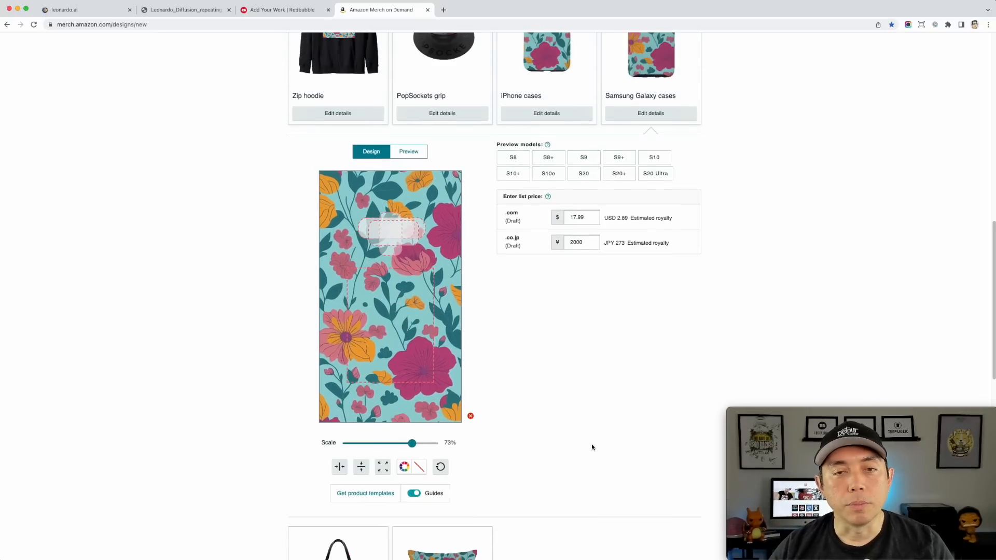
Review the floral artwork across all the Merch product mock-ups and switch back to the pattern image in Leonardo.Ai
{"action": "scroll", "coordinate": [591, 448], "scroll_direction": "up", "scroll_amount": 2}
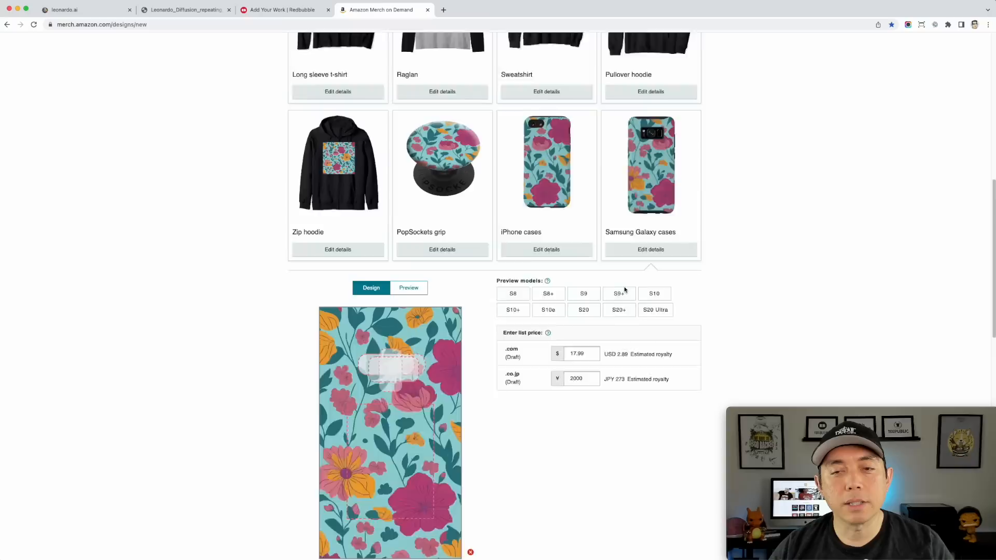
{"action": "scroll", "coordinate": [608, 329], "scroll_direction": "down", "scroll_amount": 8}
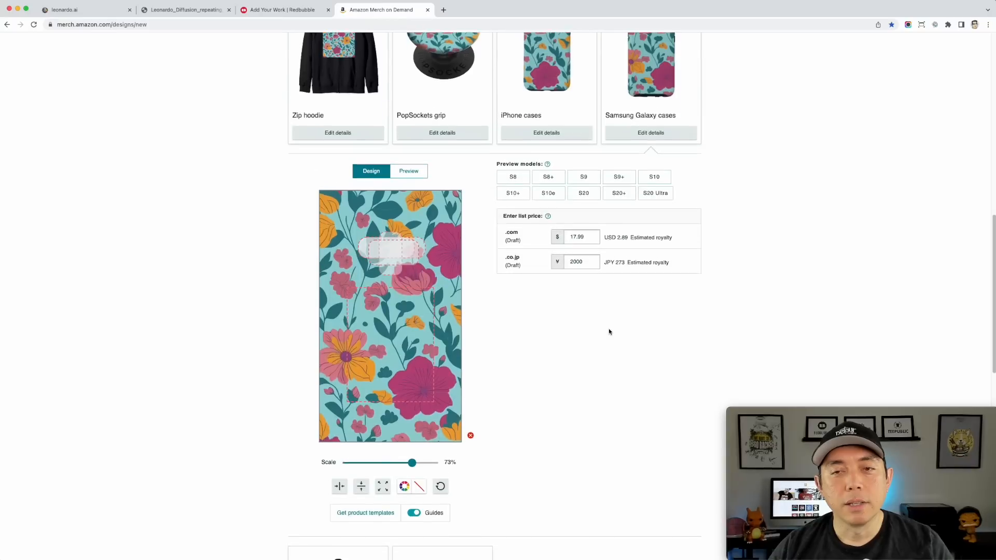
{"action": "scroll", "coordinate": [498, 381], "scroll_direction": "up", "scroll_amount": 10}
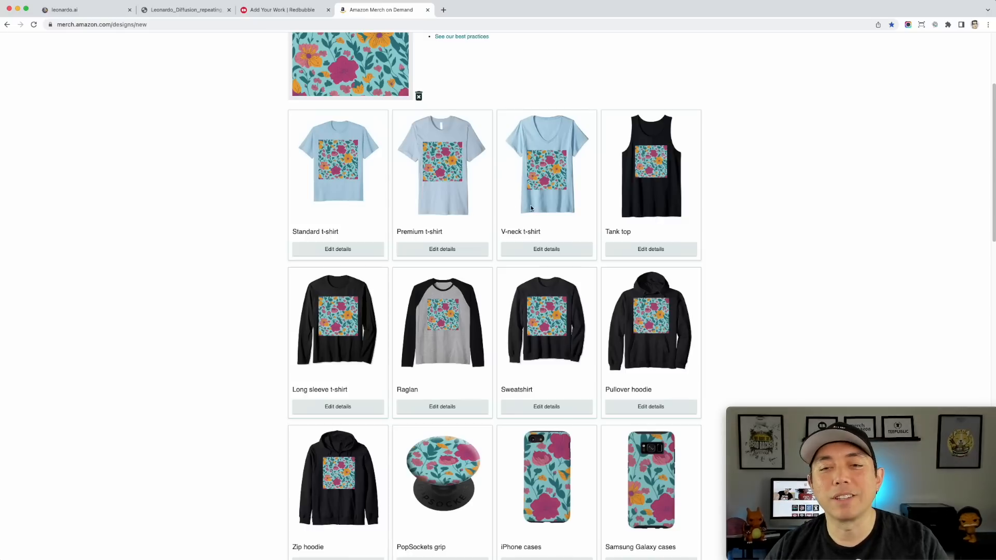
{"action": "scroll", "coordinate": [604, 315], "scroll_direction": "down", "scroll_amount": 6}
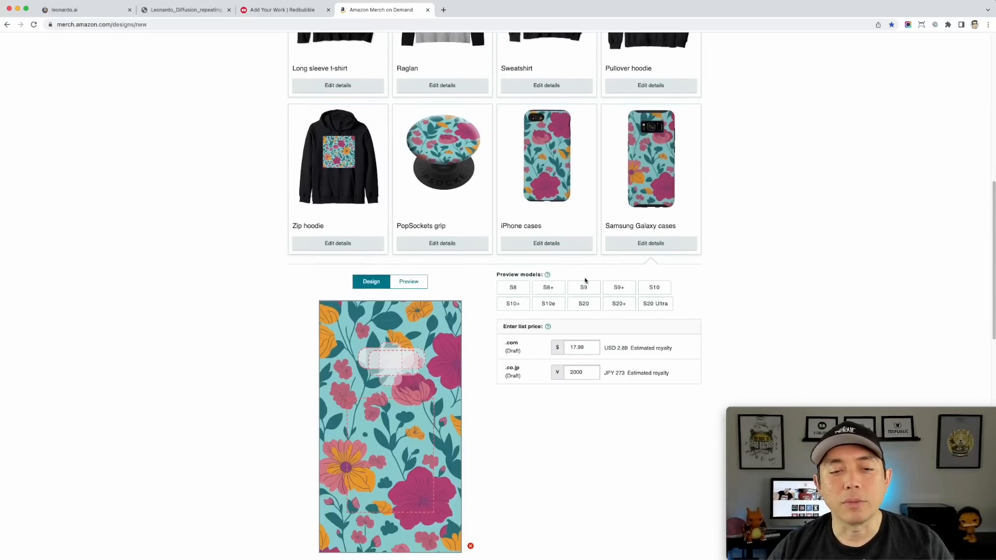
{"action": "scroll", "coordinate": [585, 280], "scroll_direction": "down", "scroll_amount": 8}
{"action": "scroll", "coordinate": [574, 316], "scroll_direction": "up", "scroll_amount": 13}
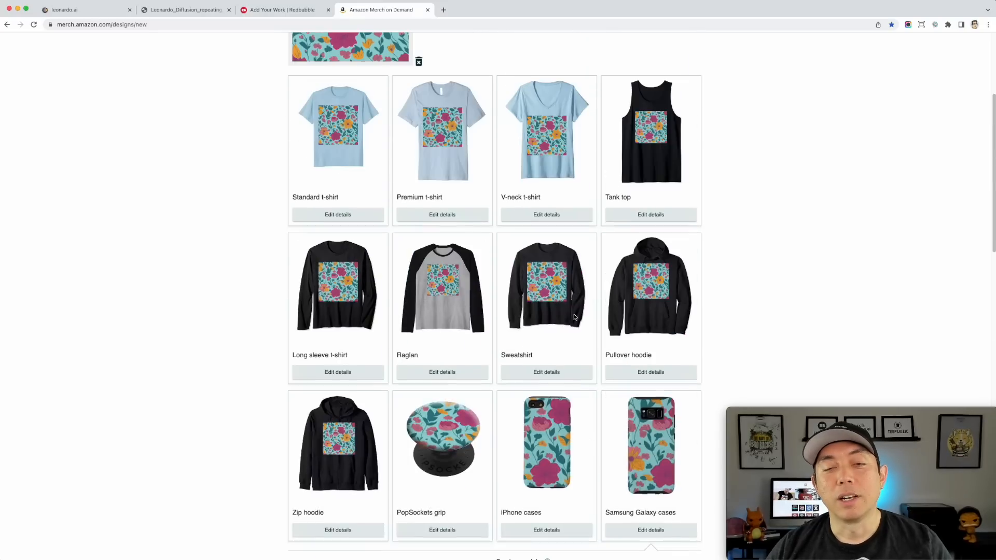
{"action": "scroll", "coordinate": [573, 317], "scroll_direction": "up", "scroll_amount": 4}
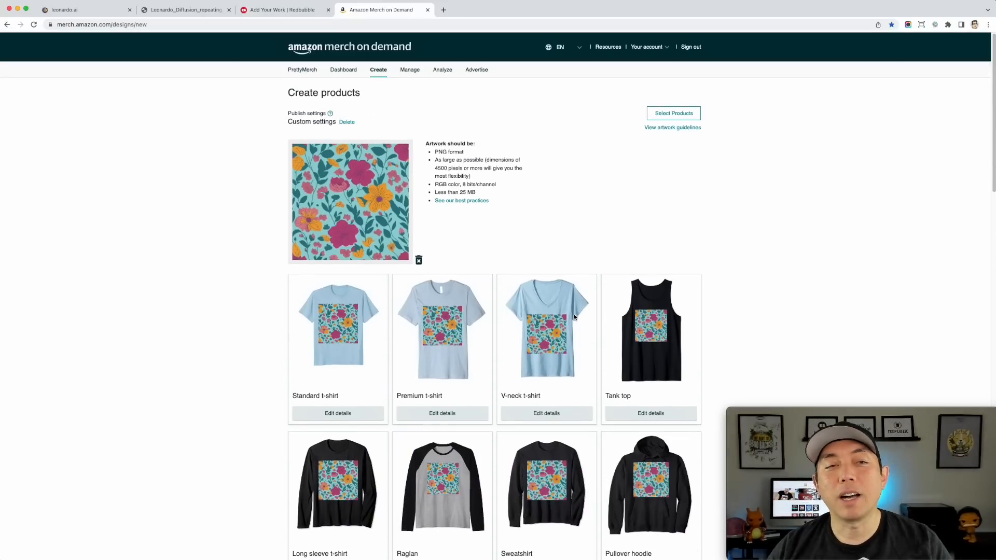
{"action": "left_click", "coordinate": [92, 10]}
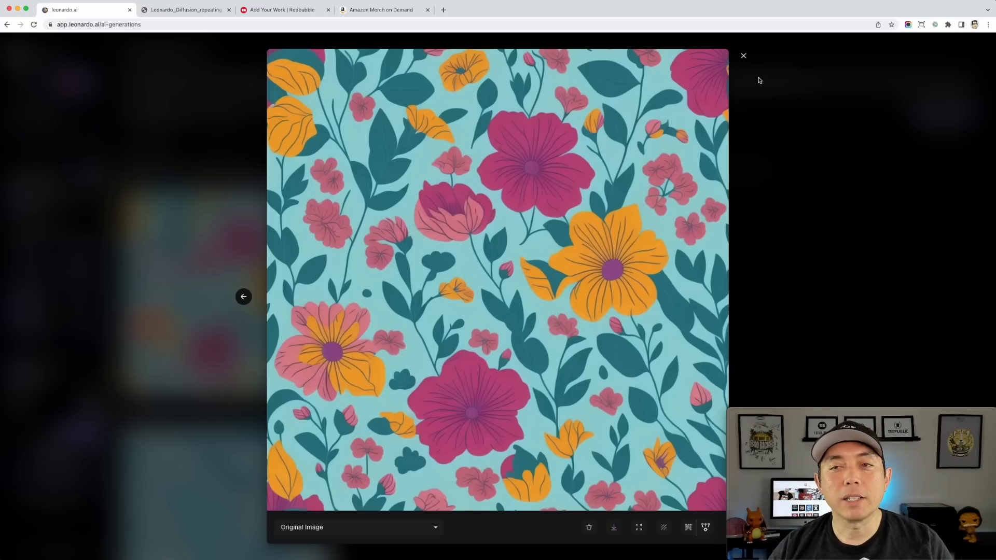
Close the enlarged floral pattern and review the earlier pattern generations and their prompts down to the end of the list
{"action": "left_click", "coordinate": [743, 58]}
{"action": "scroll", "coordinate": [417, 251], "scroll_direction": "down", "scroll_amount": 10}
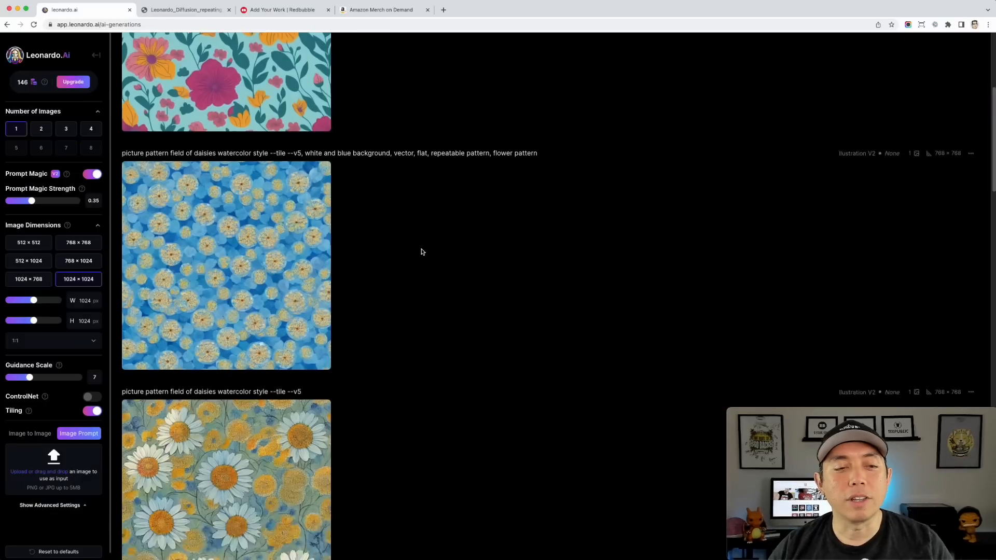
{"action": "scroll", "coordinate": [419, 251], "scroll_direction": "down", "scroll_amount": 4}
{"action": "scroll", "coordinate": [389, 187], "scroll_direction": "up", "scroll_amount": 1}
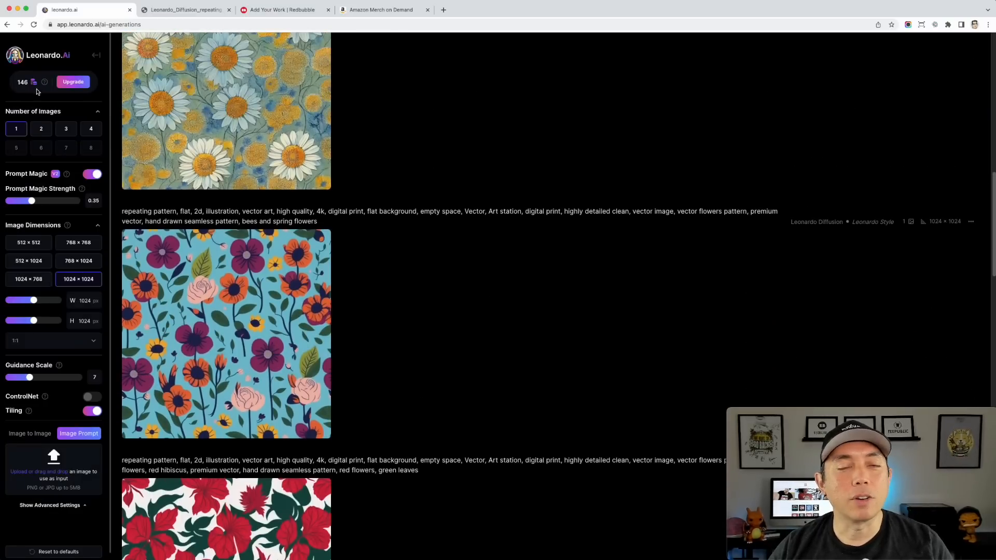
{"action": "scroll", "coordinate": [421, 174], "scroll_direction": "down", "scroll_amount": 14}
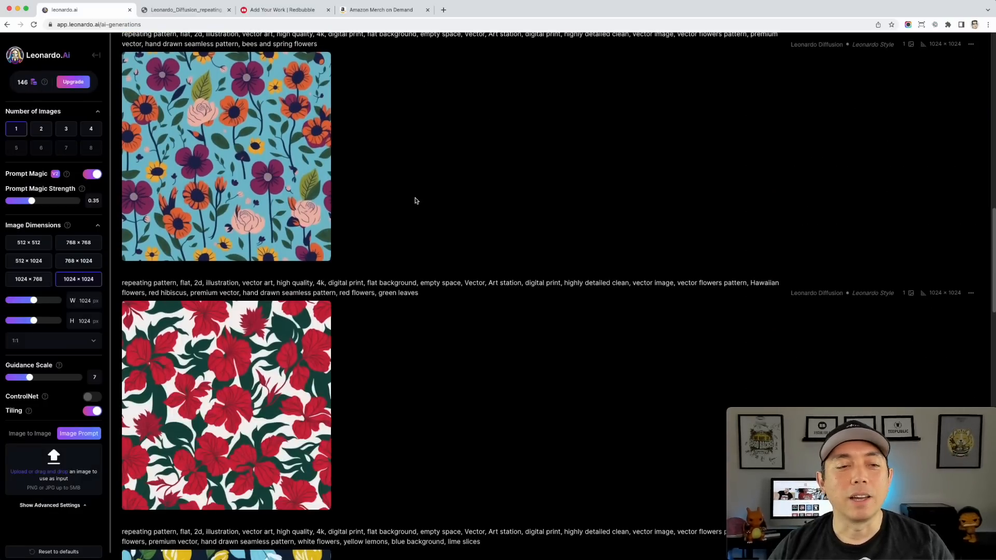
{"action": "scroll", "coordinate": [413, 214], "scroll_direction": "down", "scroll_amount": 14}
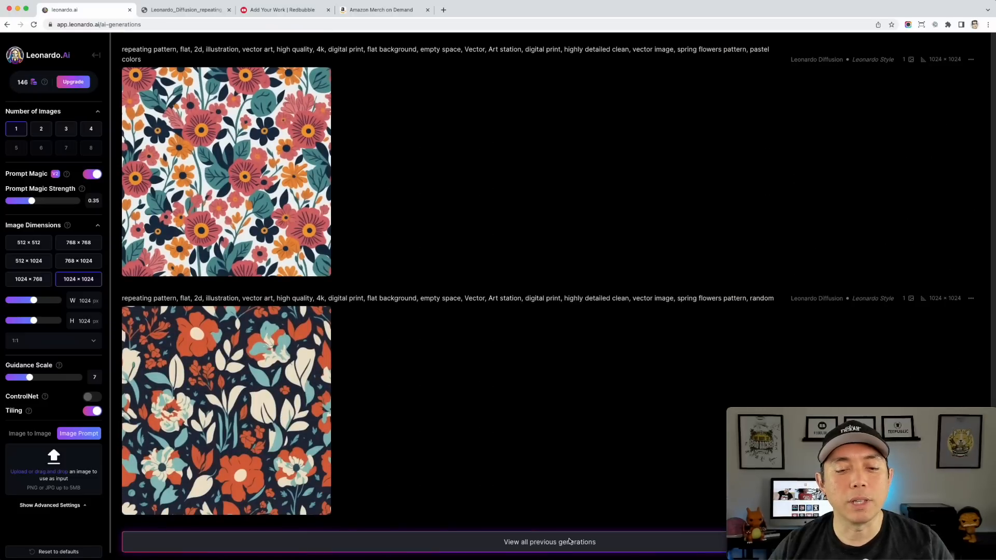
Return to the main Leonardo.Ai site and browse the liked images in the Personal Feed for pattern ideas
{"action": "left_click", "coordinate": [92, 56]}
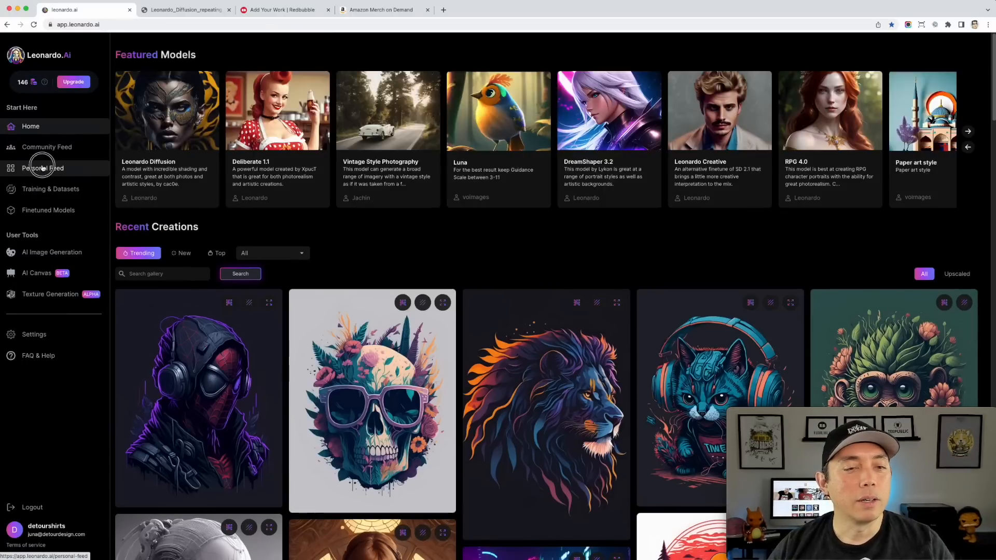
{"action": "left_click", "coordinate": [41, 168]}
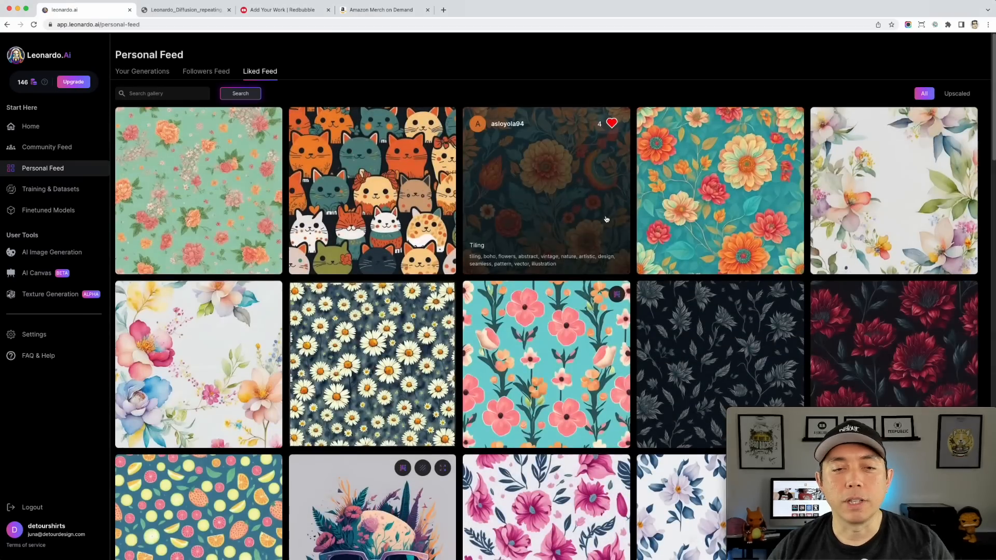
{"action": "scroll", "coordinate": [601, 233], "scroll_direction": "down", "scroll_amount": 10}
{"action": "scroll", "coordinate": [599, 262], "scroll_direction": "down", "scroll_amount": 8}
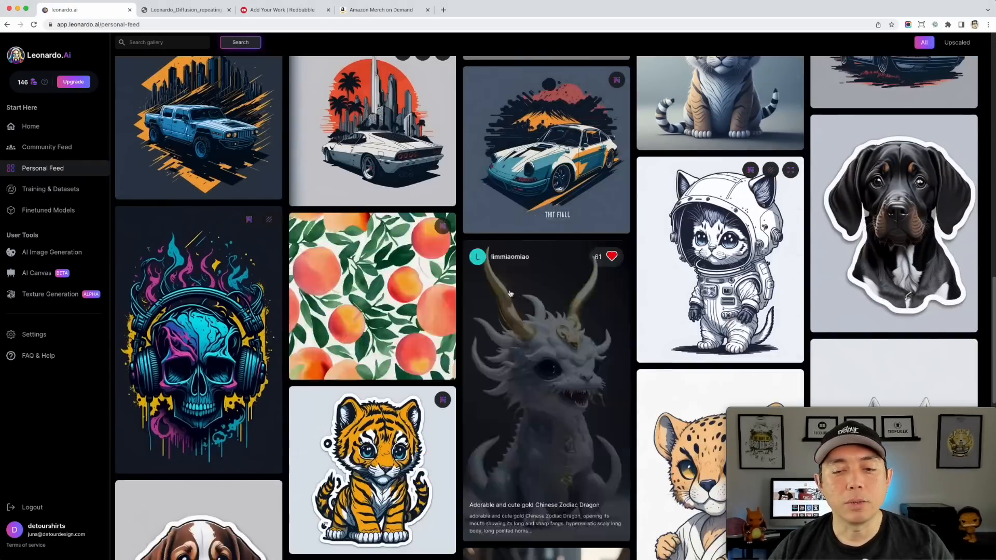
{"action": "scroll", "coordinate": [399, 302], "scroll_direction": "down", "scroll_amount": 4}
{"action": "scroll", "coordinate": [509, 294], "scroll_direction": "up", "scroll_amount": 6}
{"action": "scroll", "coordinate": [509, 294], "scroll_direction": "up", "scroll_amount": 12}
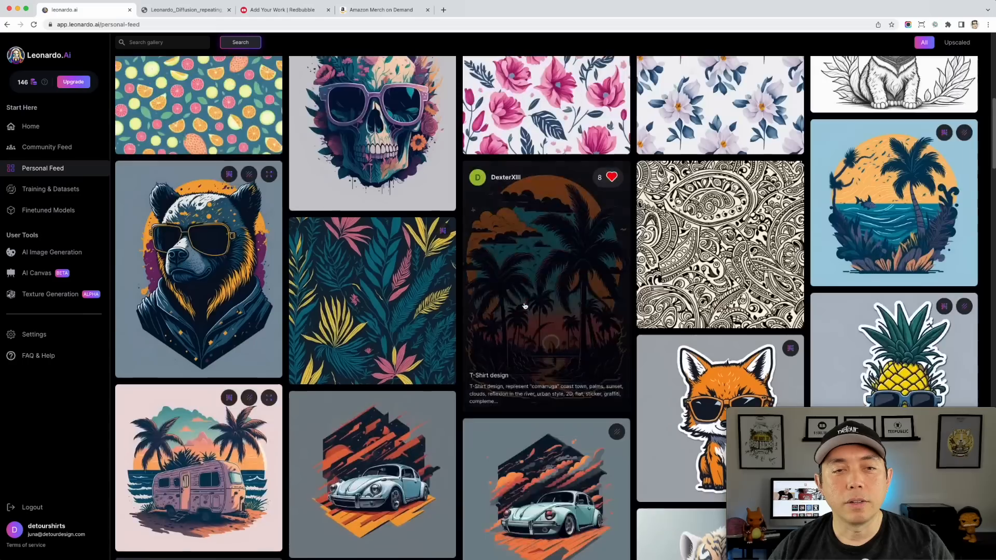
Examine the liked daisy field watercolor pattern's prompt details and full-size image, then return to the feed
{"action": "left_click", "coordinate": [380, 218]}
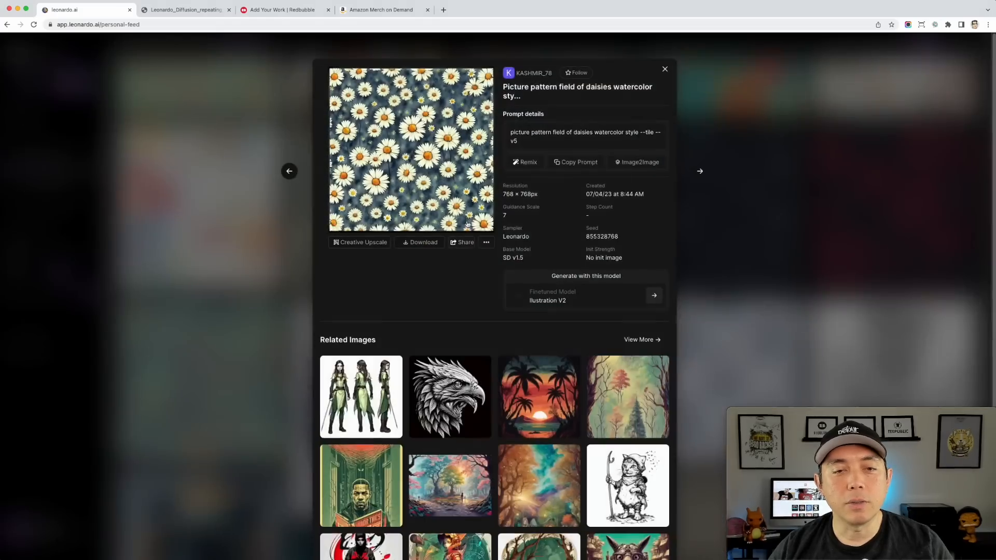
{"action": "left_click", "coordinate": [429, 151]}
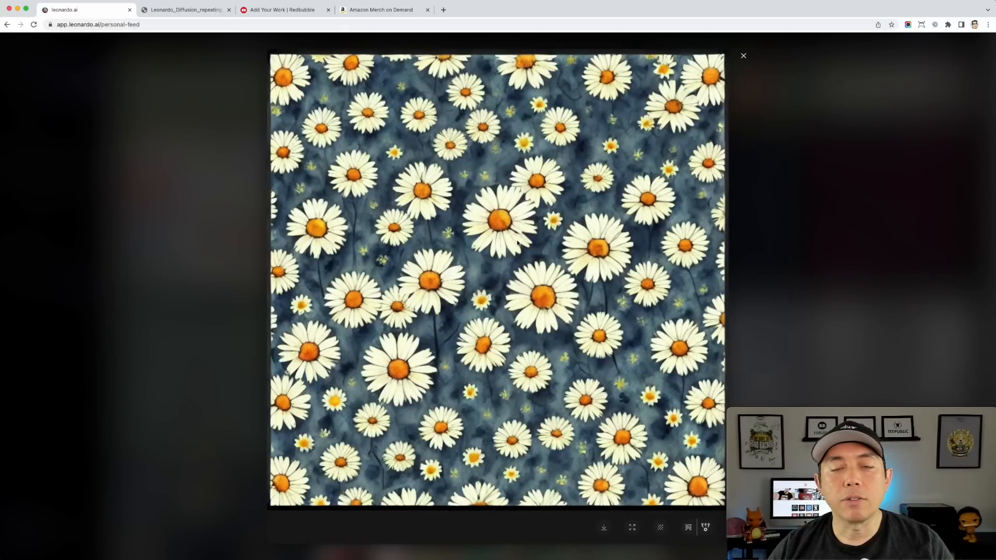
{"action": "left_click", "coordinate": [742, 57]}
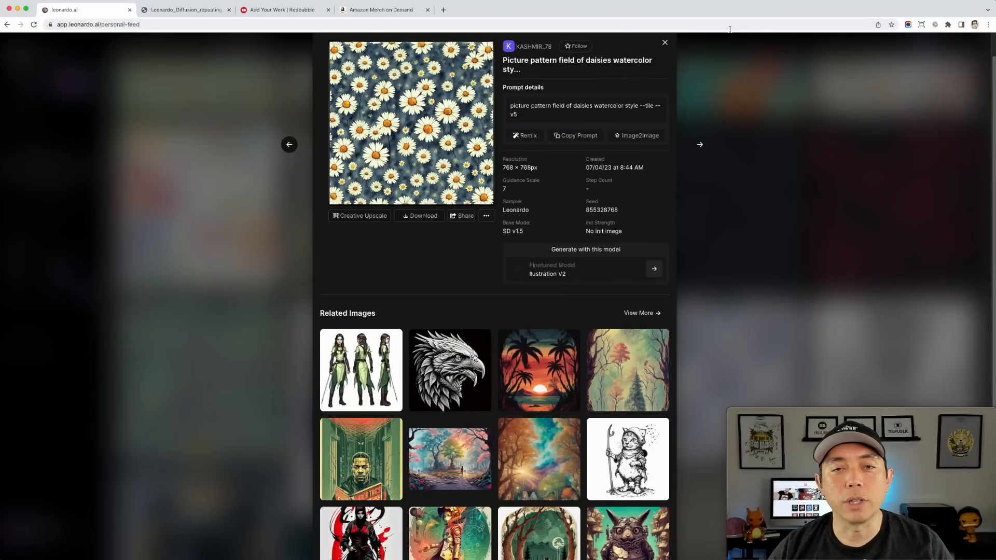
{"action": "left_click", "coordinate": [664, 44]}
Inspect the blue and orange boho flower tiling pattern's details and enlarged image, and close it
{"action": "scroll", "coordinate": [691, 173], "scroll_direction": "up", "scroll_amount": 3}
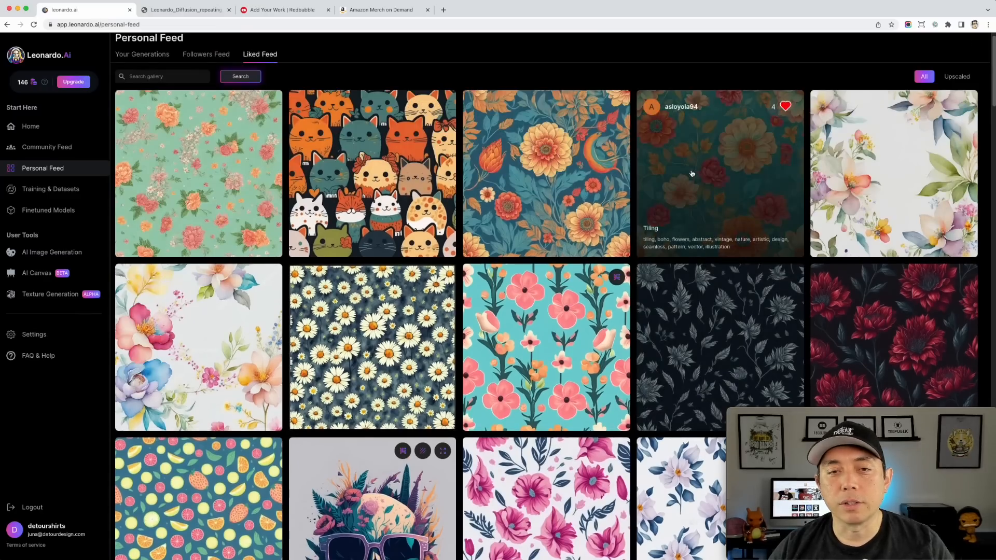
{"action": "left_click", "coordinate": [525, 148]}
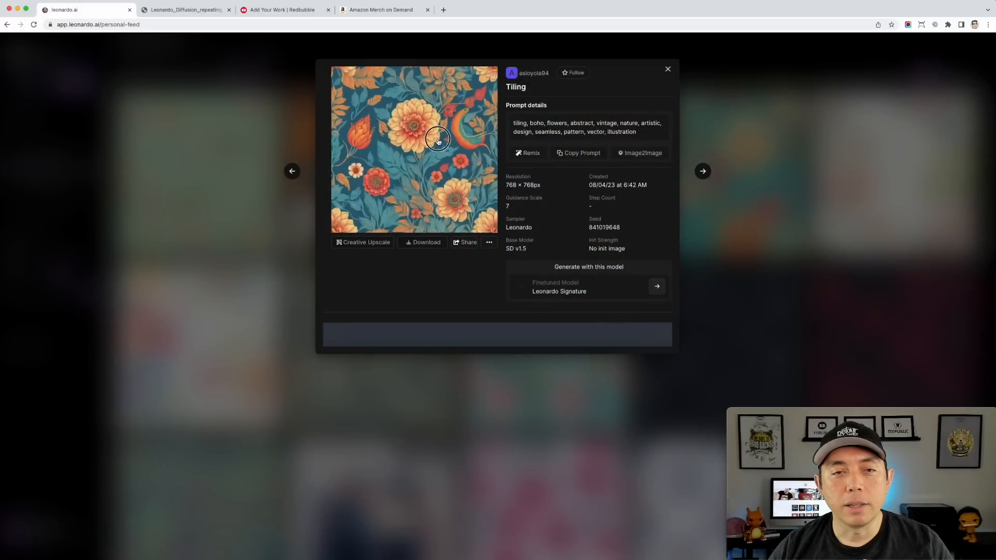
{"action": "left_click", "coordinate": [487, 125]}
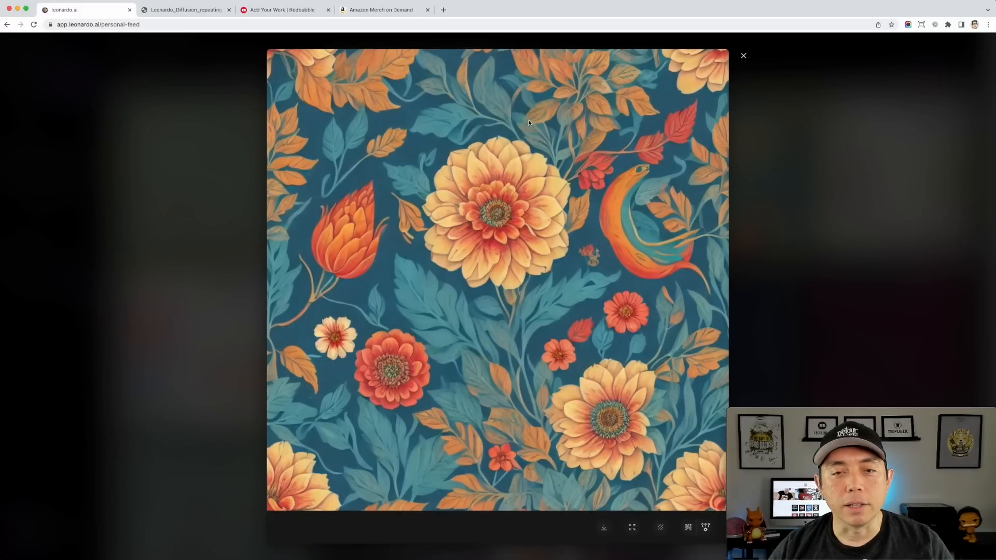
{"action": "left_click", "coordinate": [743, 56]}
{"action": "left_click", "coordinate": [665, 42]}
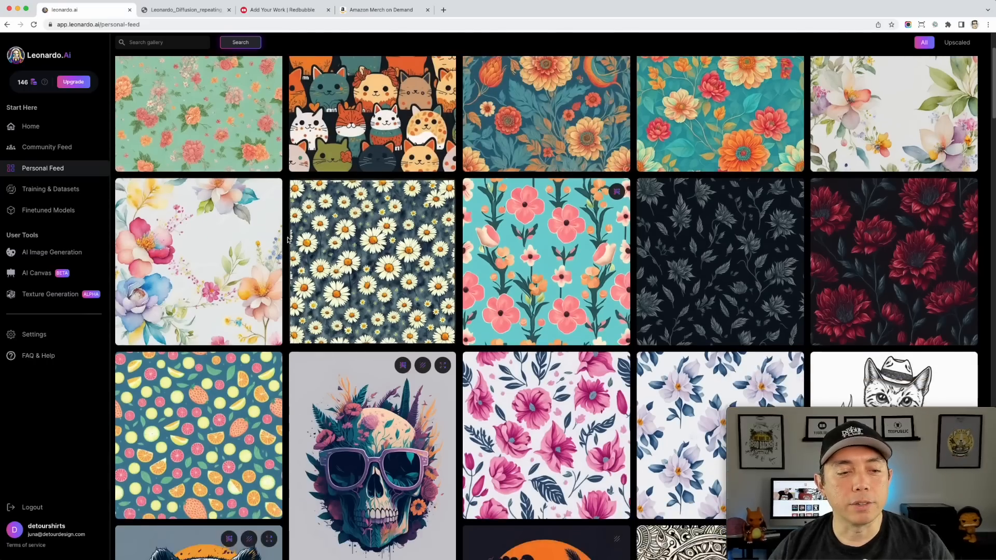
View the citrus fruit seamless pattern's prompt details and enlarged image, and close it
{"action": "scroll", "coordinate": [288, 239], "scroll_direction": "down", "scroll_amount": 3}
{"action": "left_click", "coordinate": [243, 301]}
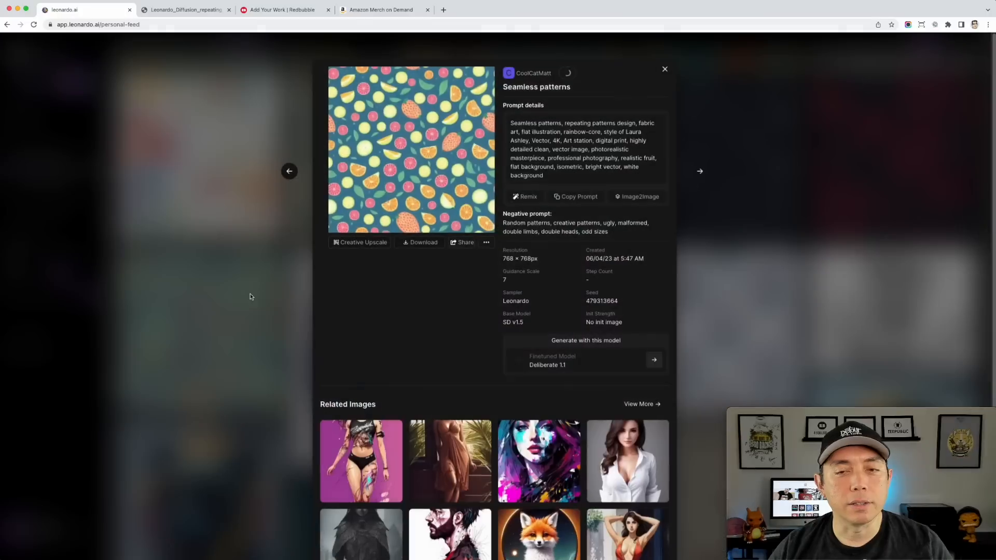
{"action": "left_click", "coordinate": [442, 142]}
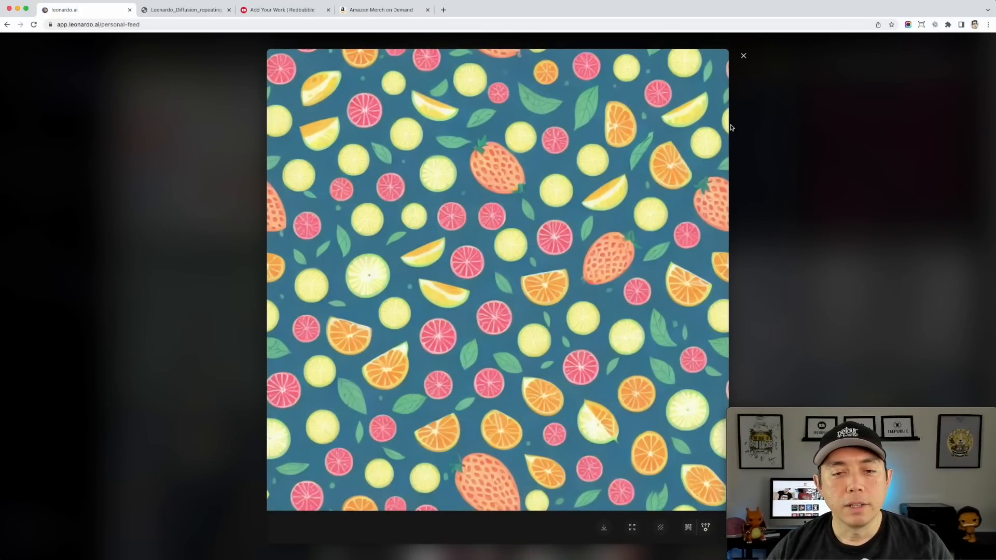
{"action": "left_click", "coordinate": [743, 55]}
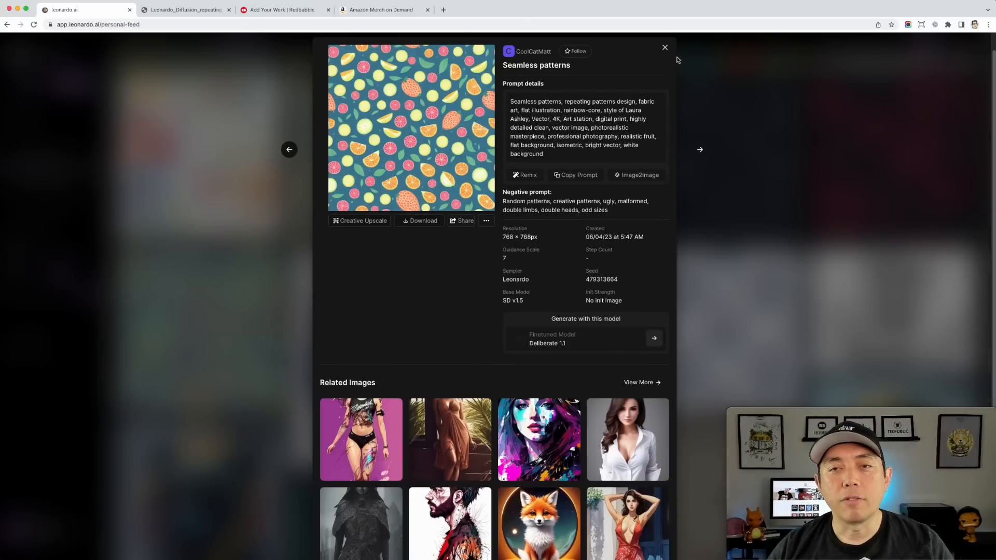
{"action": "left_click", "coordinate": [665, 47]}
Examine the tropical palm leaf pattern's upscaled image along with its prompt and negative prompt, and close it
{"action": "scroll", "coordinate": [649, 207], "scroll_direction": "up", "scroll_amount": 3}
{"action": "scroll", "coordinate": [636, 272], "scroll_direction": "down", "scroll_amount": 2}
{"action": "scroll", "coordinate": [636, 273], "scroll_direction": "down", "scroll_amount": 7}
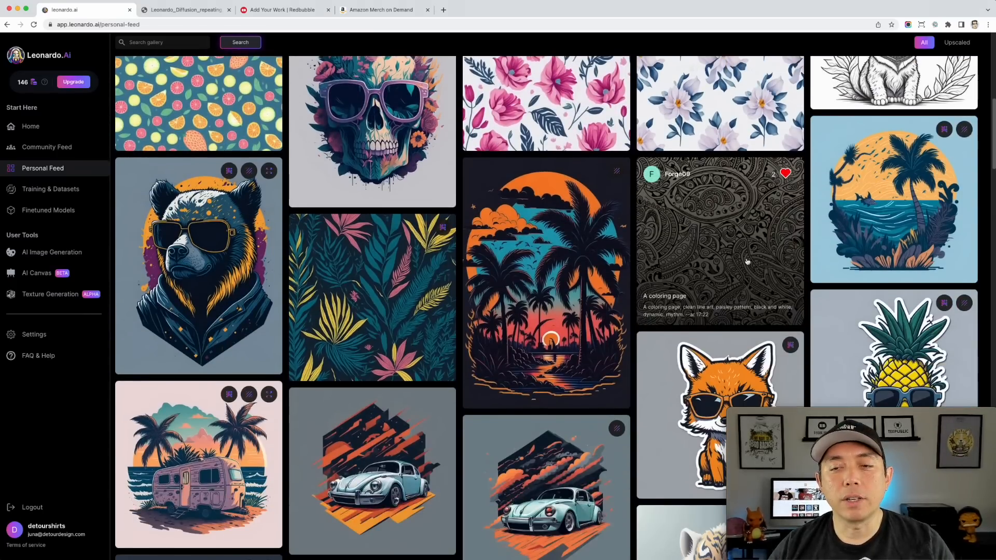
{"action": "left_click", "coordinate": [430, 228]}
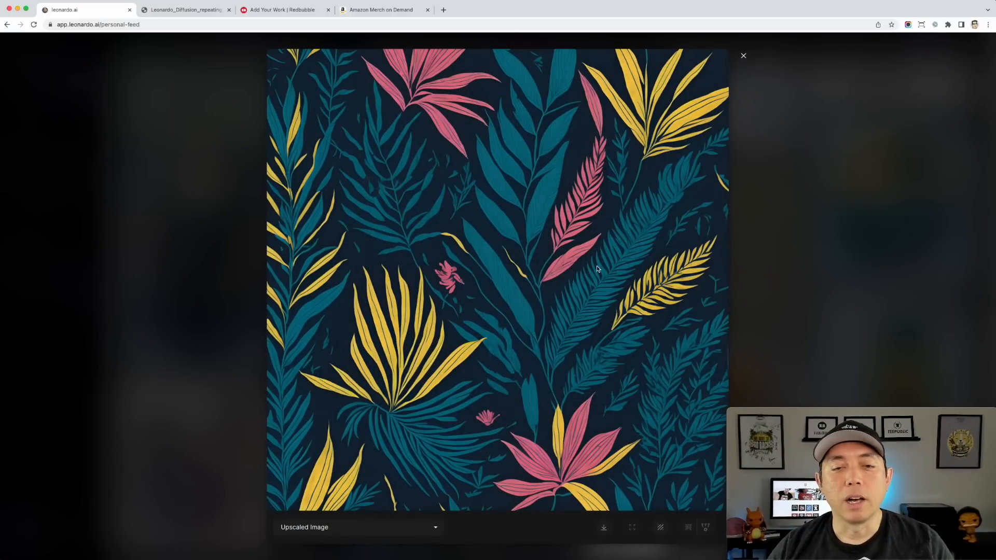
{"action": "left_click", "coordinate": [744, 57]}
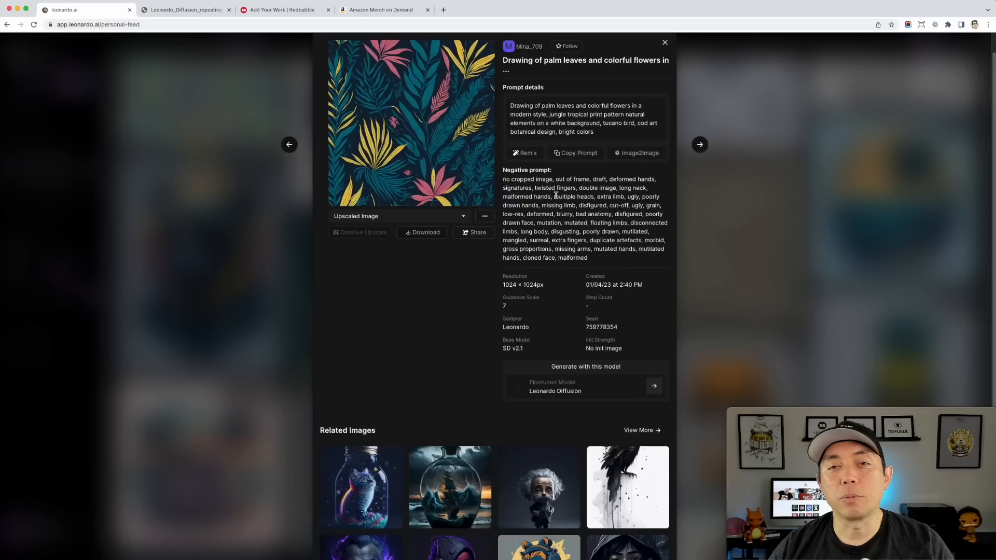
{"action": "left_click", "coordinate": [666, 43]}
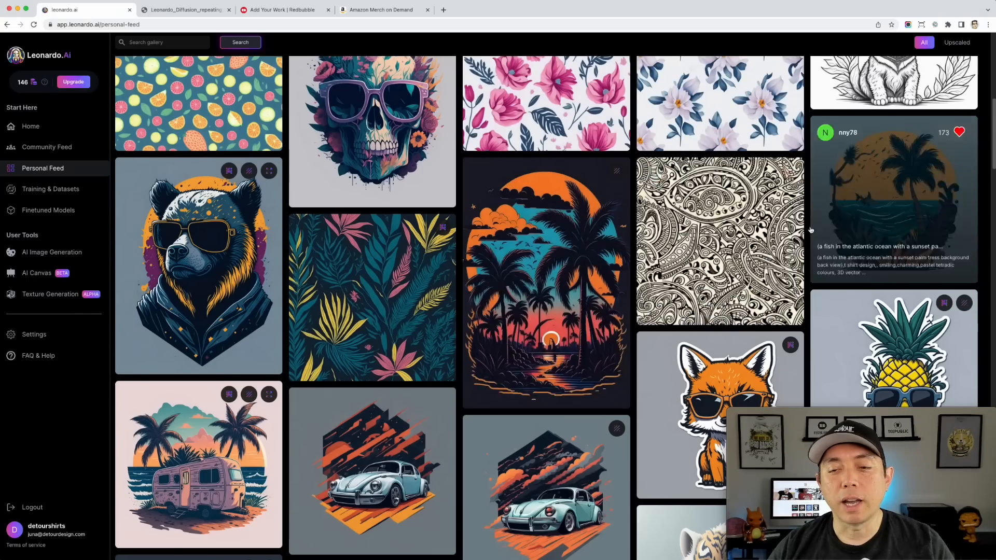
Look through the liked designs further down the feed, including the peach pattern, and return to its beginning
{"action": "scroll", "coordinate": [810, 228], "scroll_direction": "down", "scroll_amount": 4}
{"action": "scroll", "coordinate": [726, 259], "scroll_direction": "down", "scroll_amount": 6}
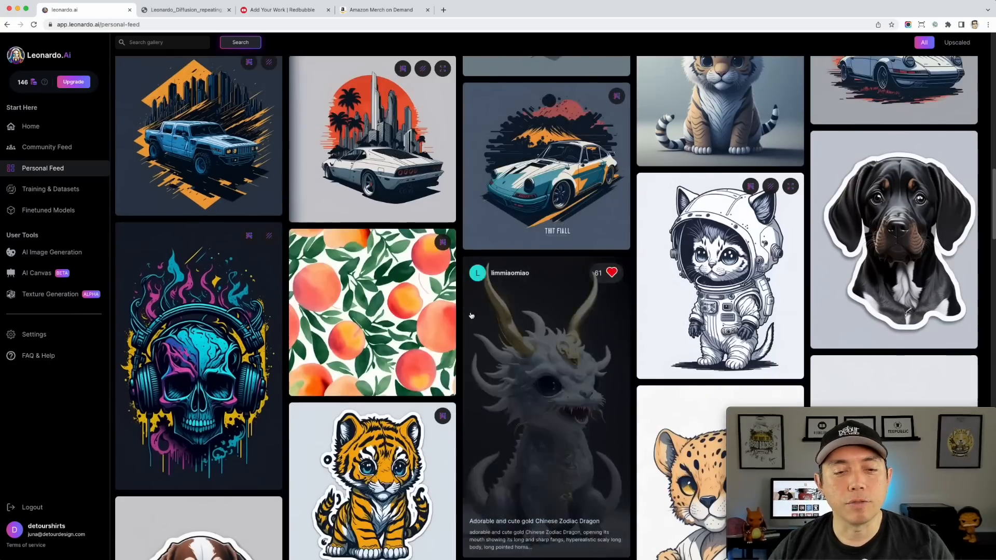
{"action": "scroll", "coordinate": [376, 272], "scroll_direction": "down", "scroll_amount": 1}
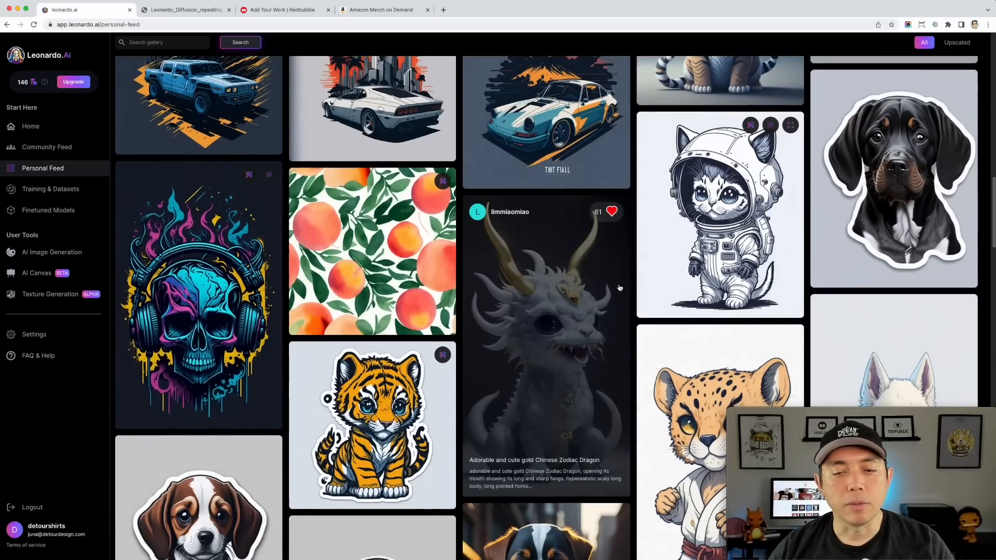
{"action": "scroll", "coordinate": [606, 311], "scroll_direction": "down", "scroll_amount": 2}
{"action": "scroll", "coordinate": [608, 312], "scroll_direction": "up", "scroll_amount": 8}
{"action": "scroll", "coordinate": [608, 313], "scroll_direction": "up", "scroll_amount": 10}
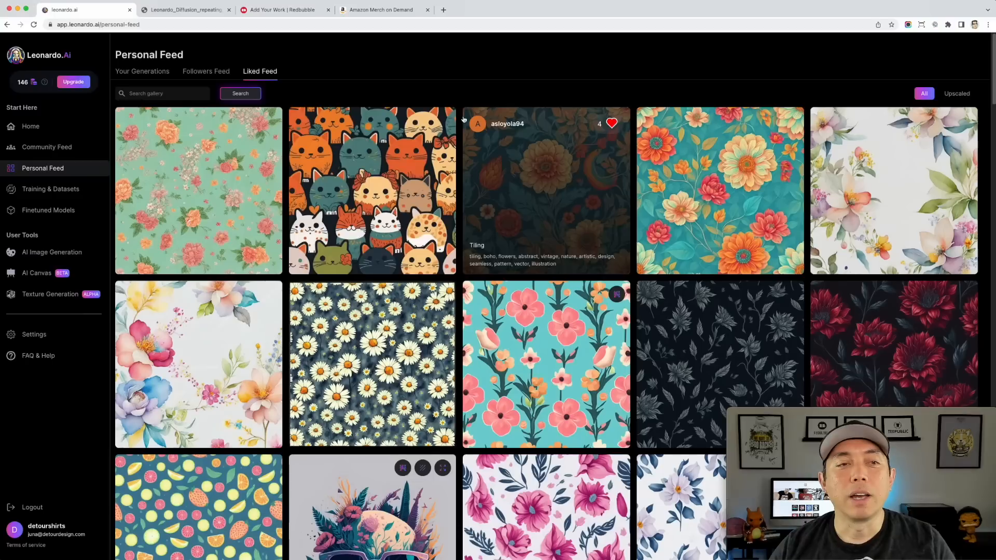
Search the community finetuned models for "pattern"
{"action": "left_click", "coordinate": [67, 211]}
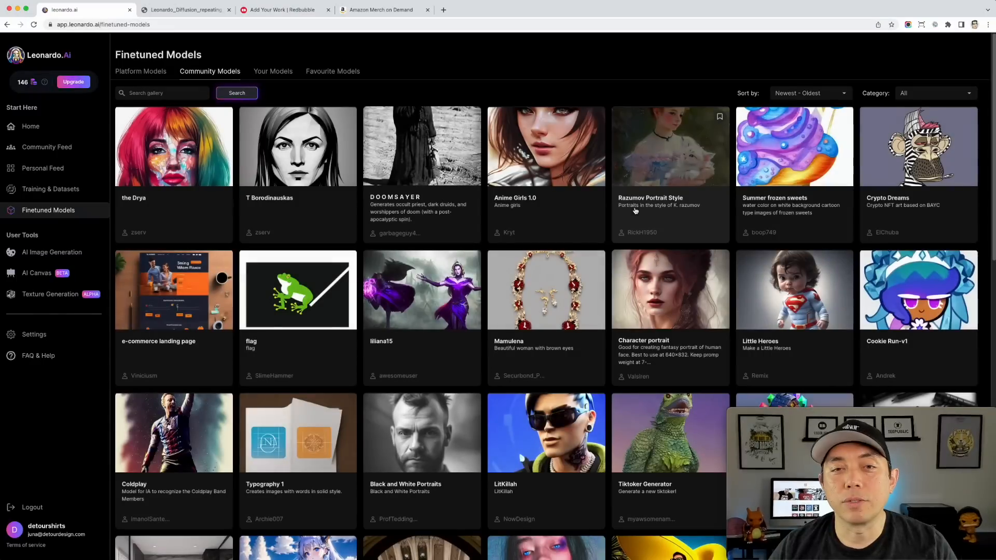
{"action": "scroll", "coordinate": [467, 103], "scroll_direction": "down", "scroll_amount": 1}
{"action": "left_click", "coordinate": [160, 90]}
{"action": "type", "text": "attern"}
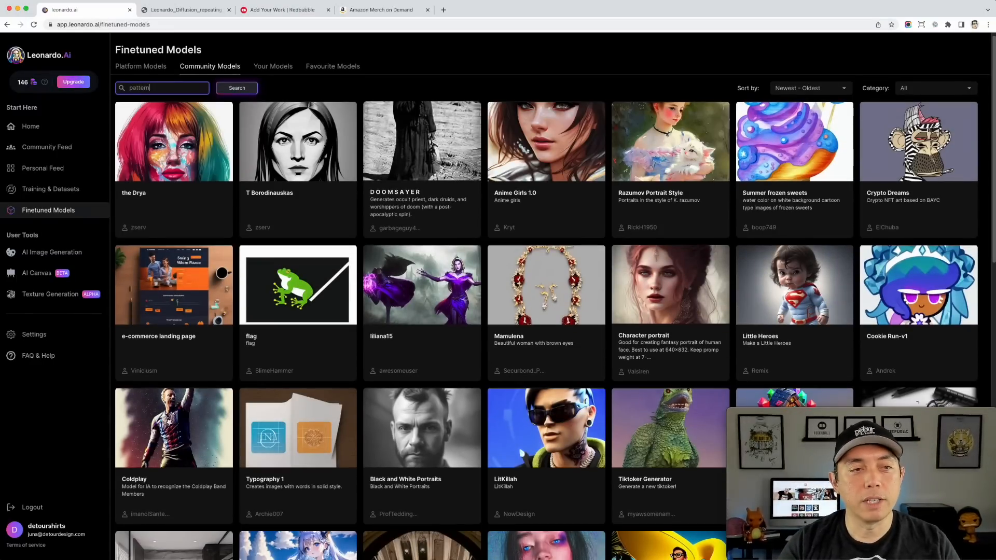
{"action": "key", "text": "Return"}
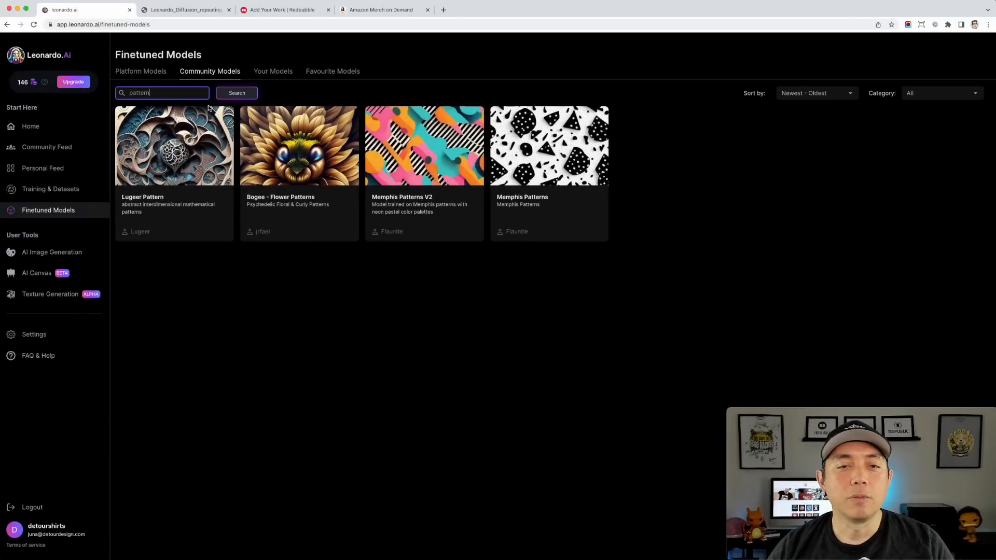